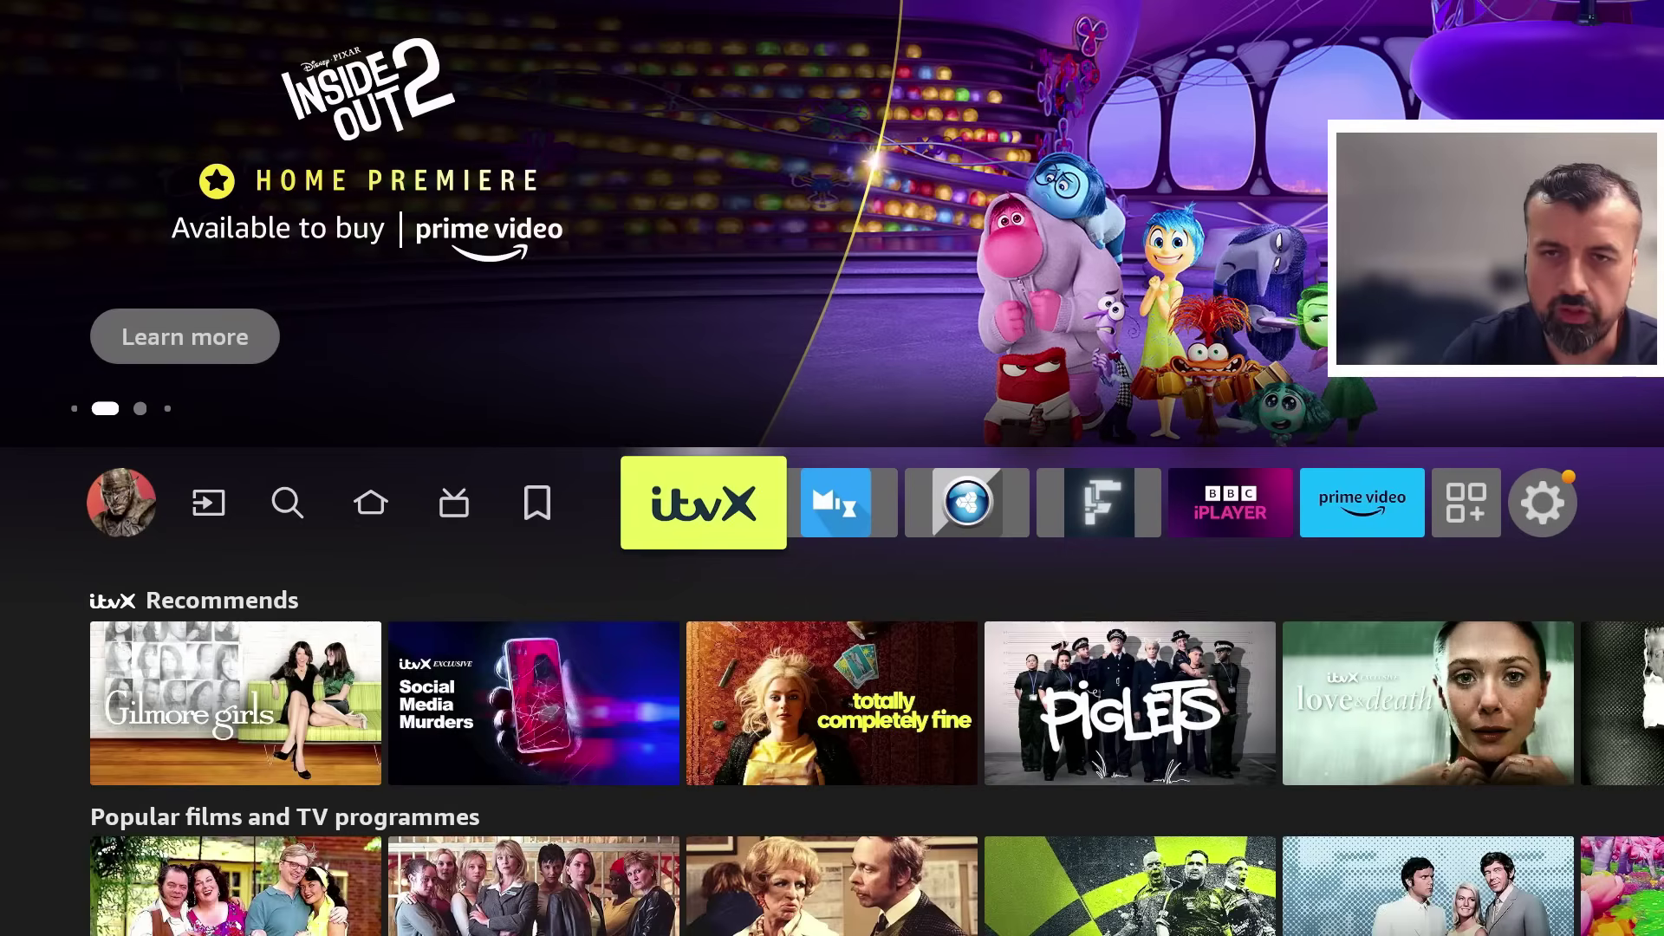
Go to Find > Search on the Fire TV home screen and bring up the keyboard.
key(Left)
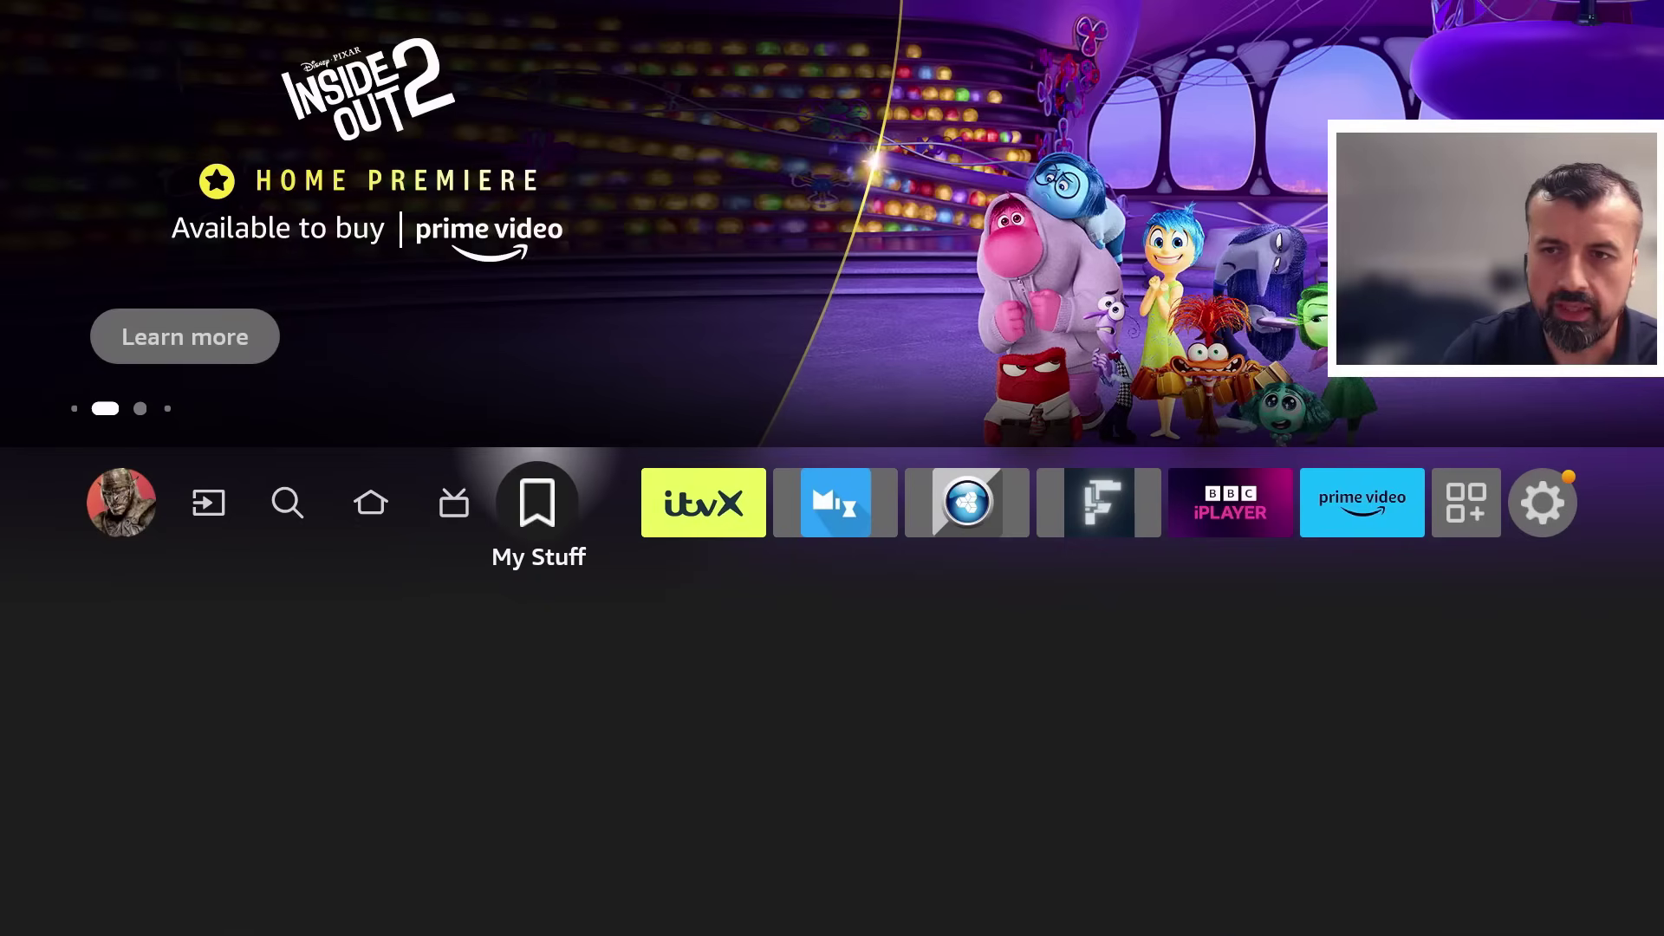
key(Left)
key(Left)
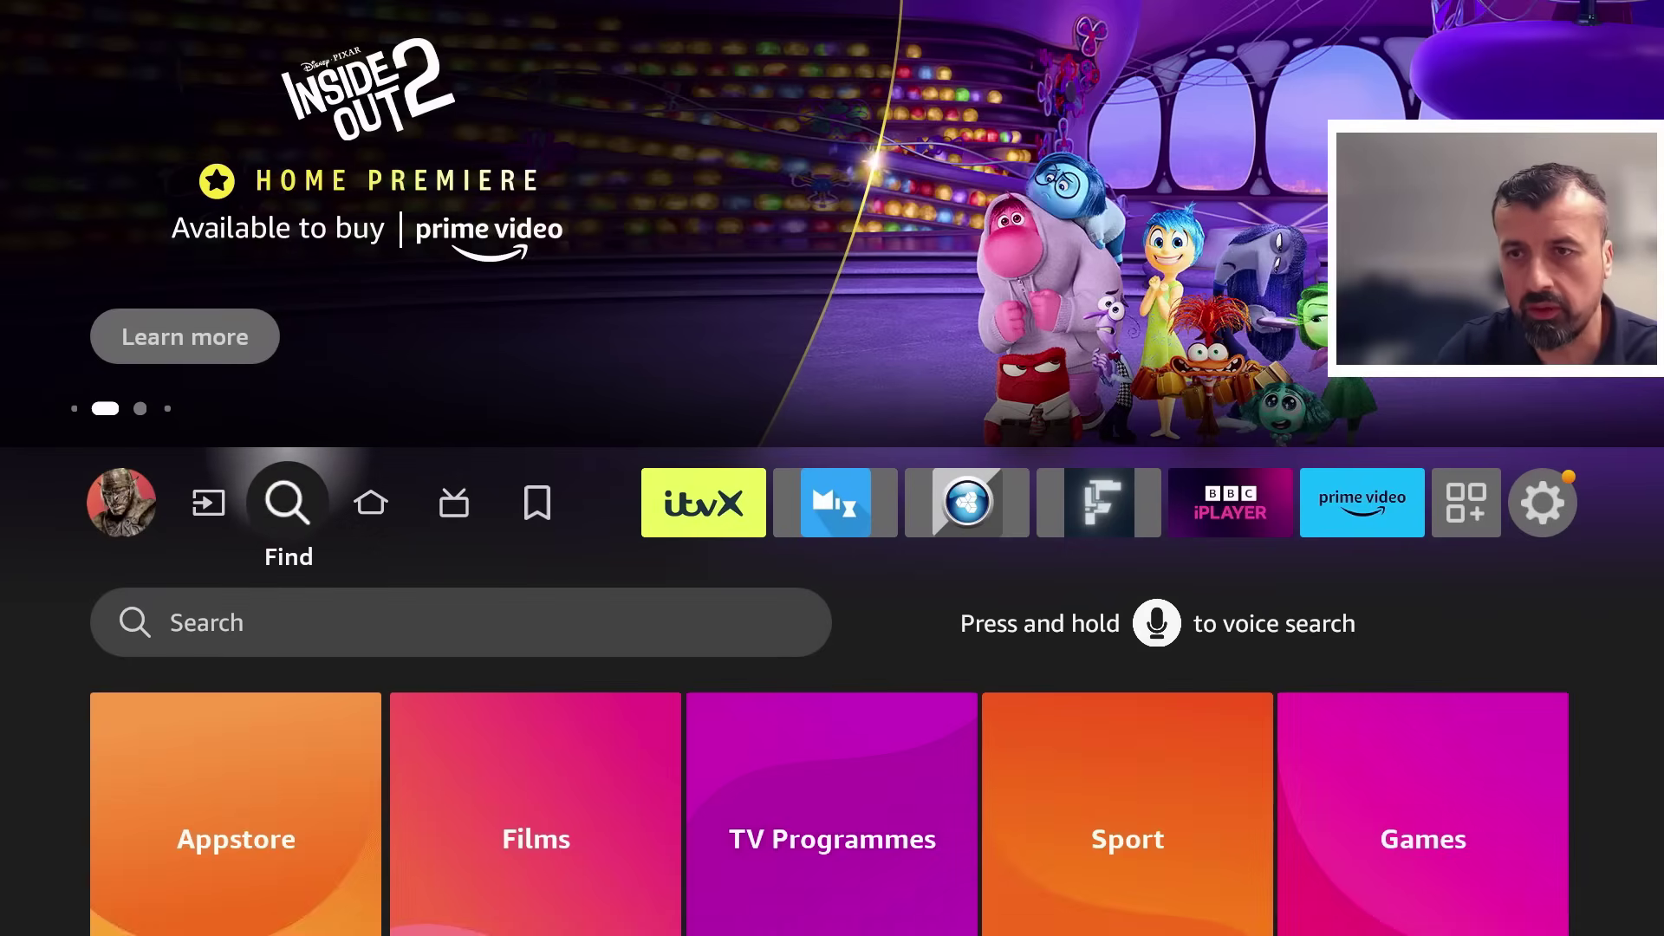
key(Down)
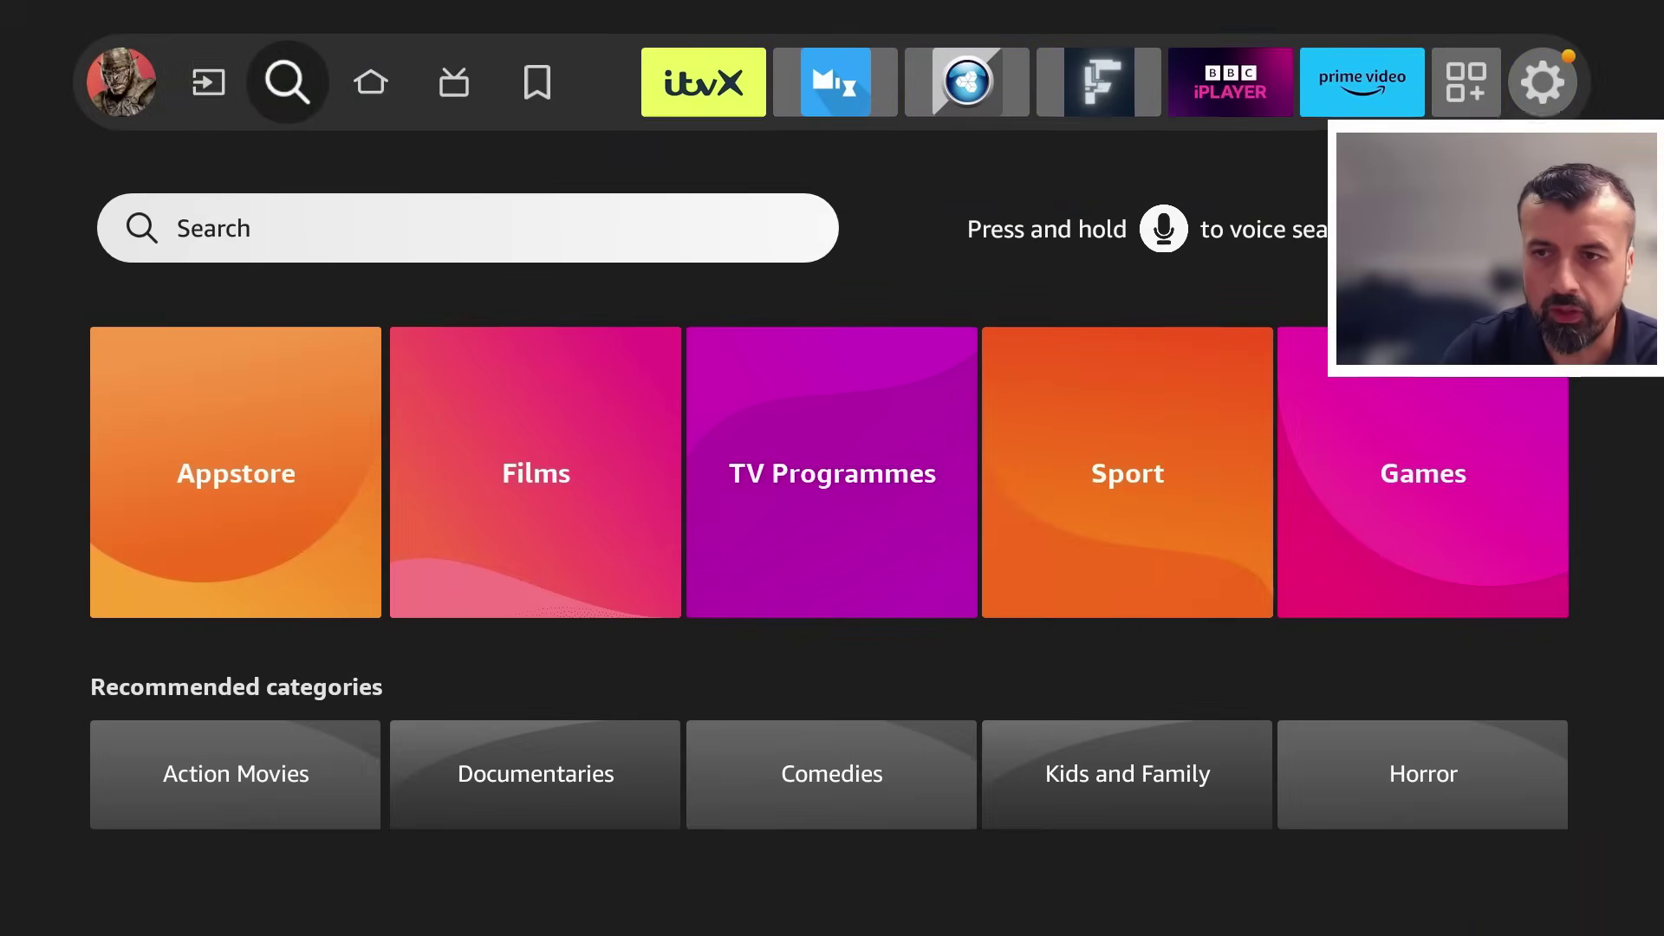
key(Return)
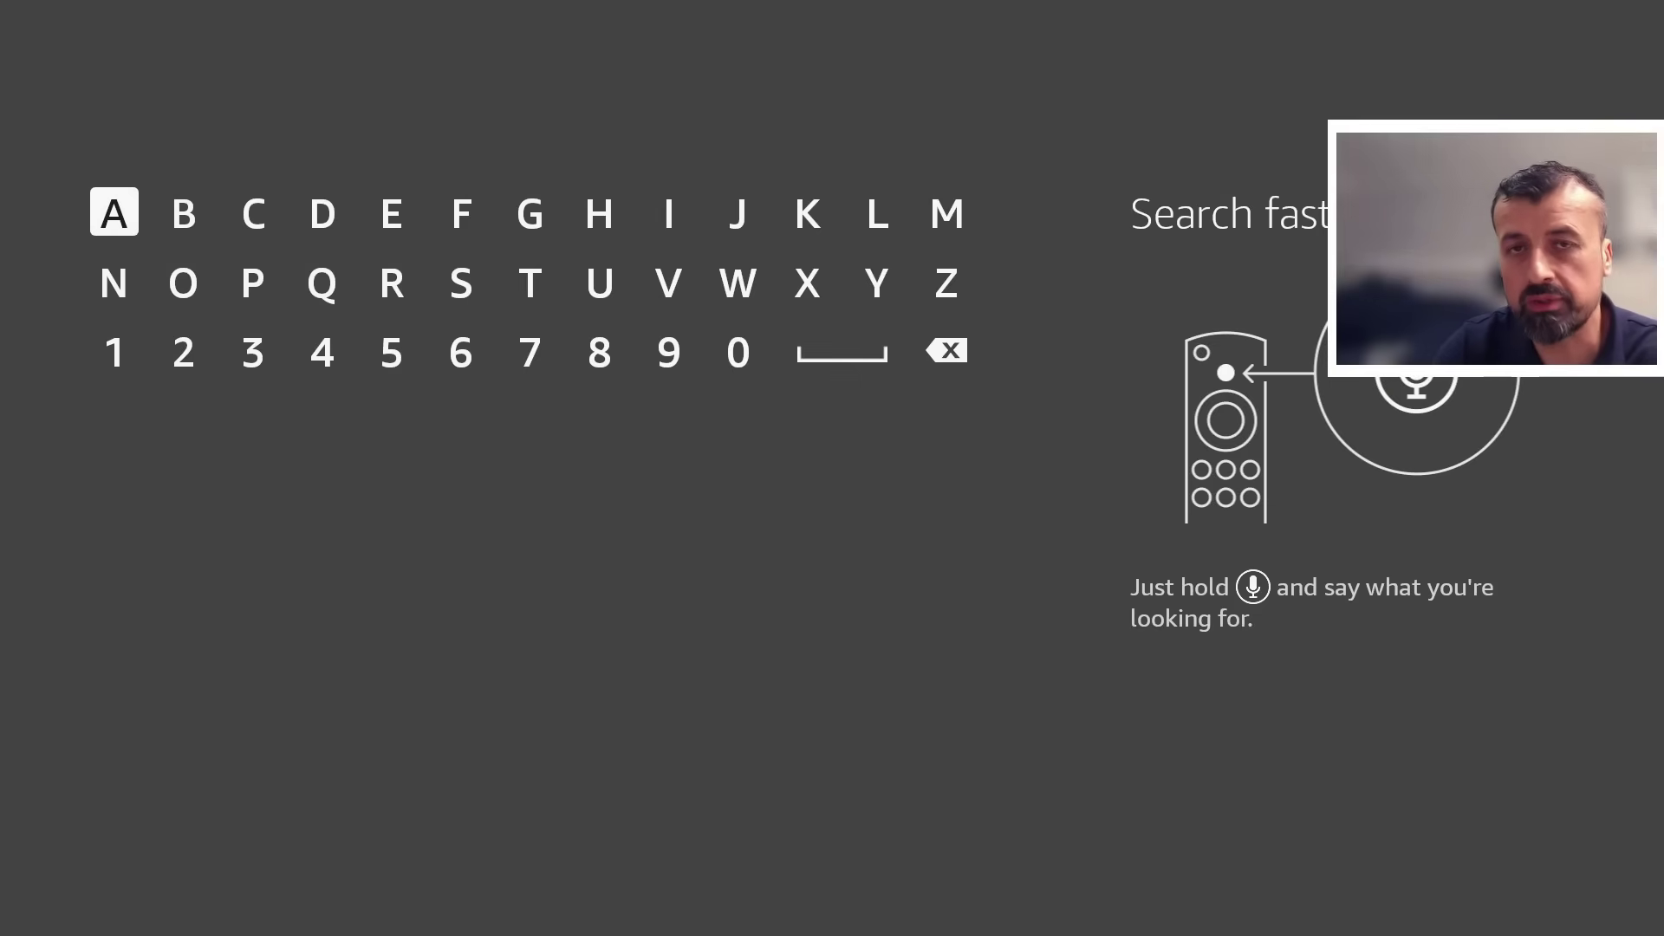
Enter 'Do' on the on-screen keyboard and pick the Downloader suggestion.
key(Right)
key(Right)
key(Right)
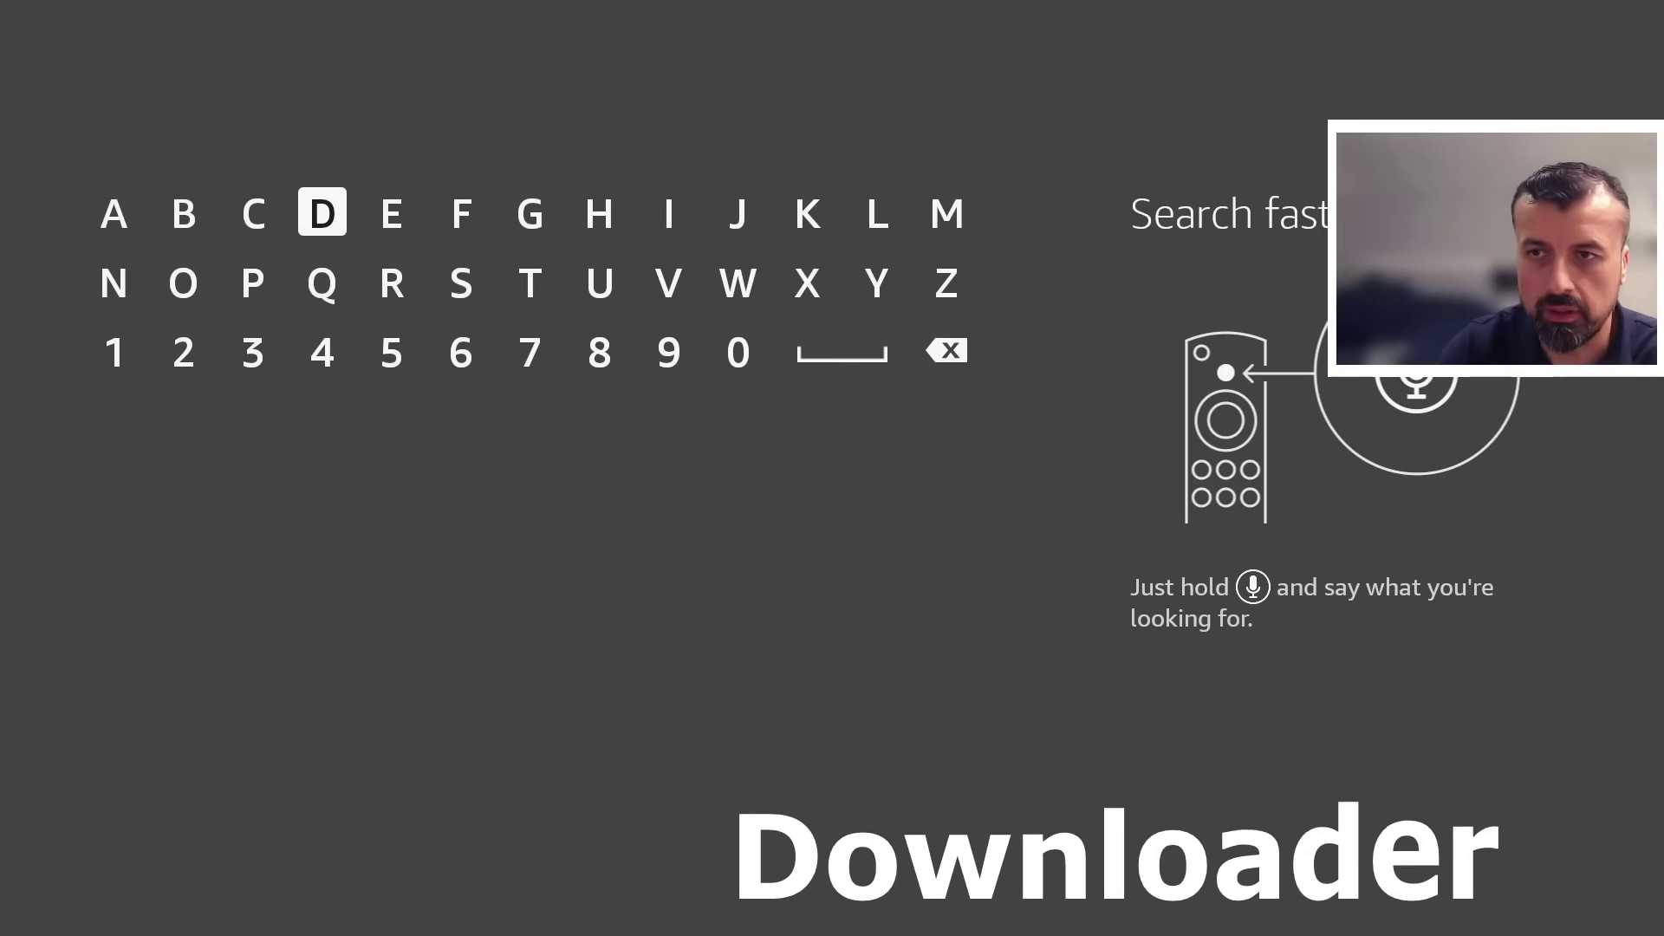
key(Return)
key(Down)
key(Left)
key(Left)
key(Return)
key(Right)
key(Right)
key(Right)
key(Right)
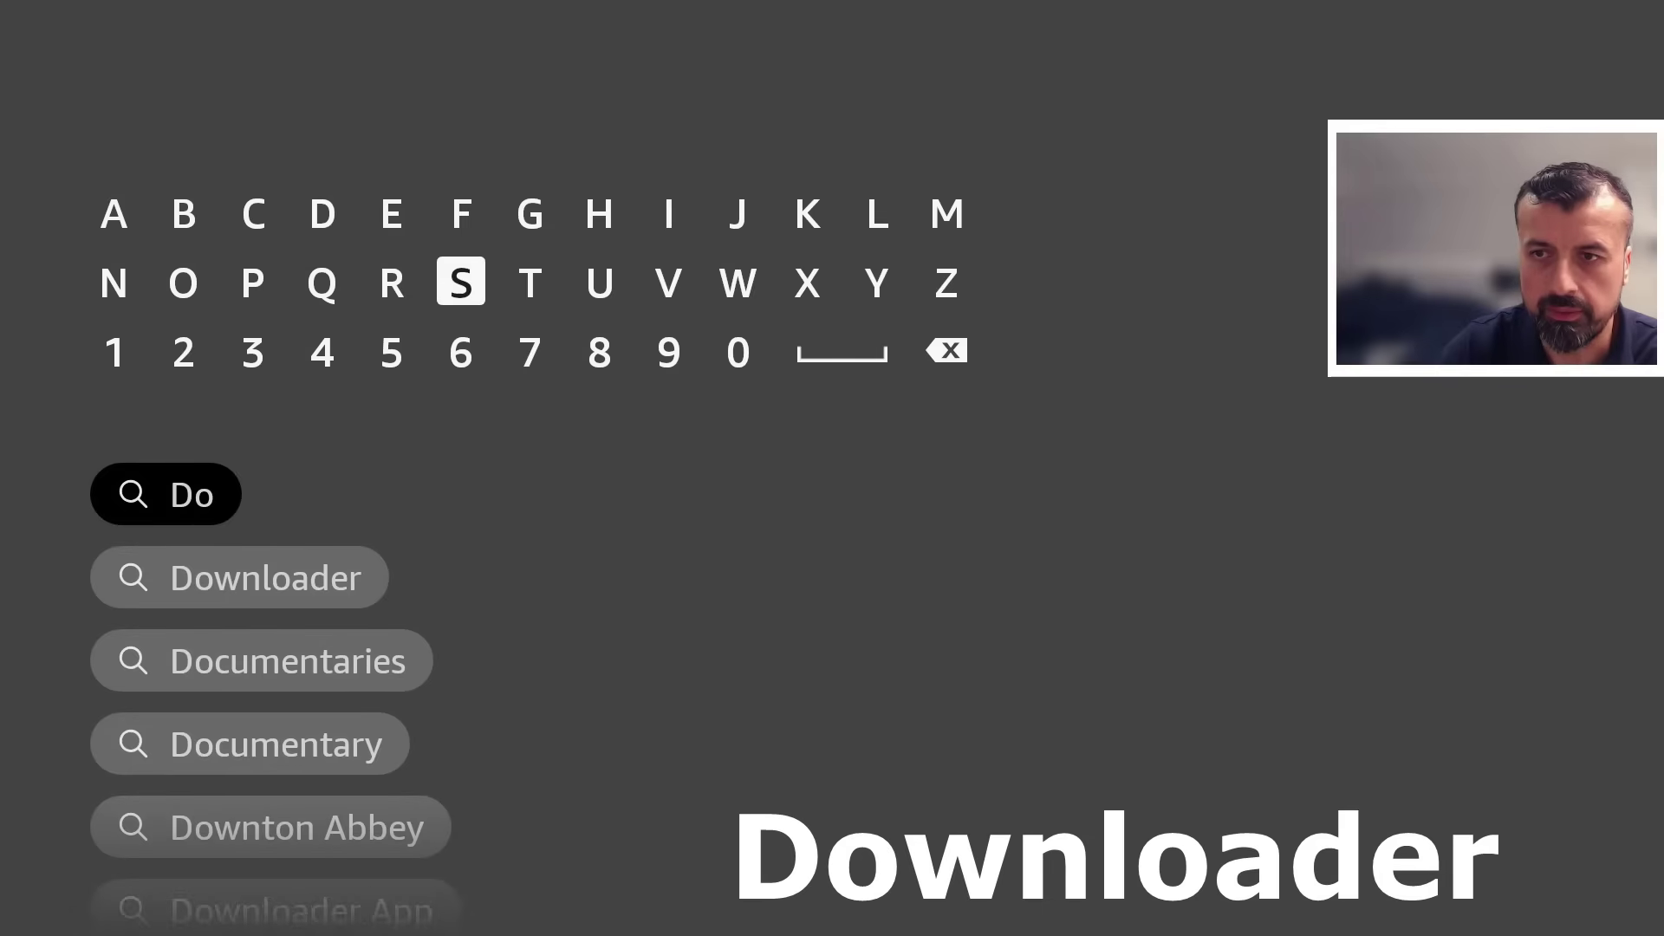
key(Right)
key(Down)
key(Down)
key(Return)
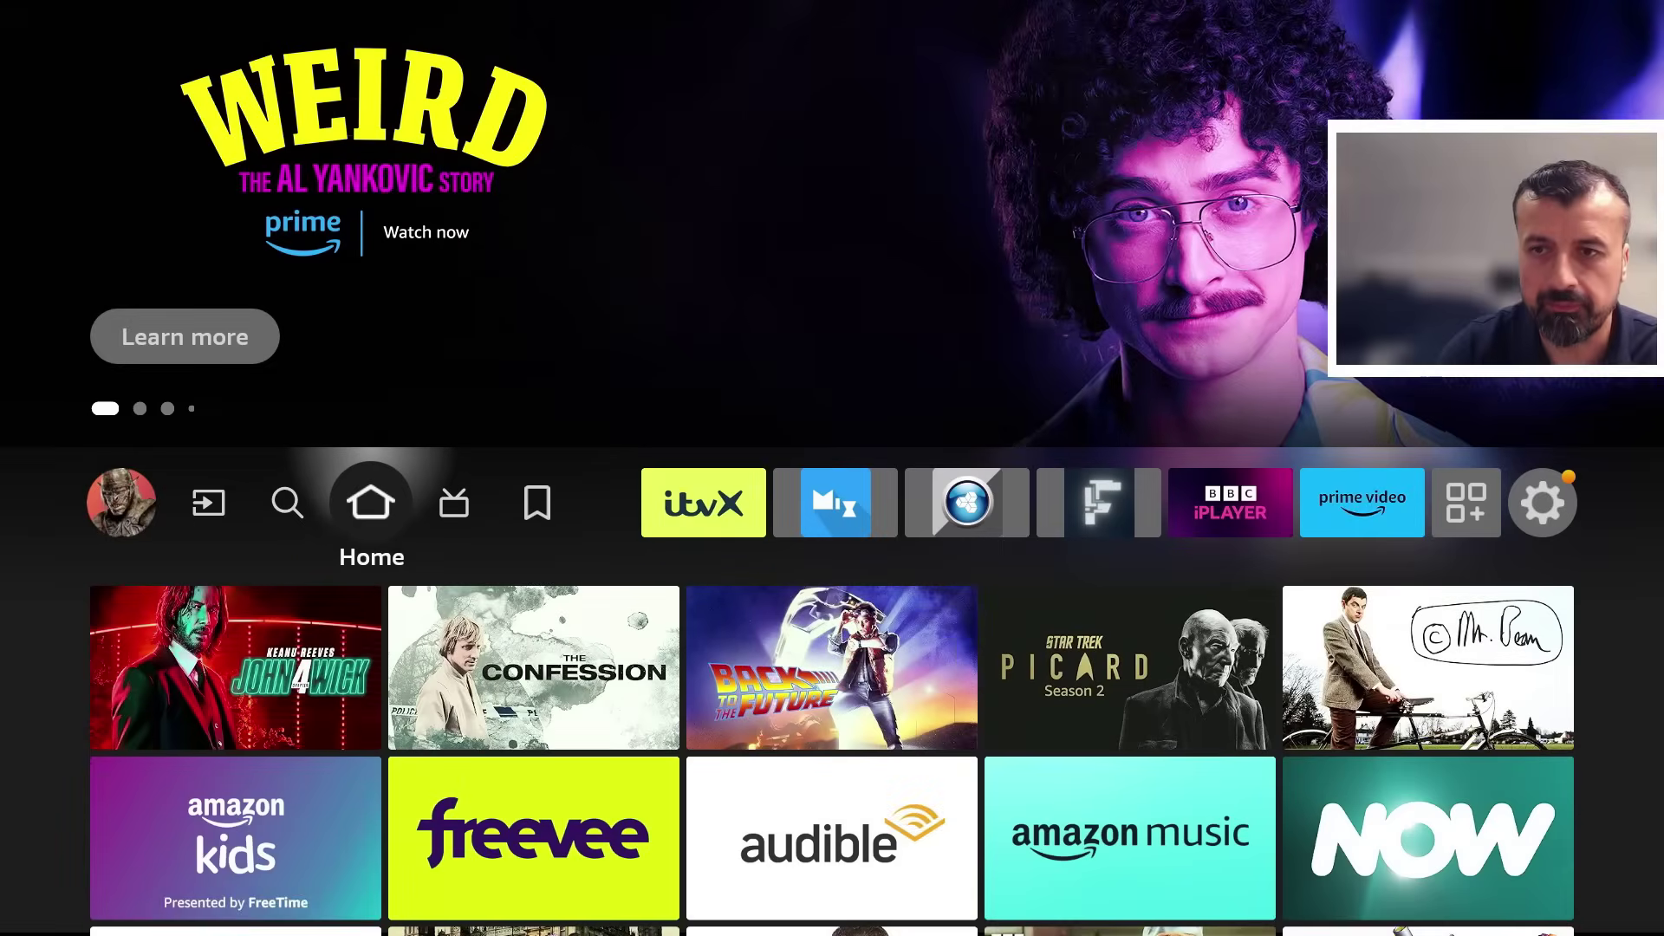
key(Left)
key(Left)
key(Left)
key(Left)
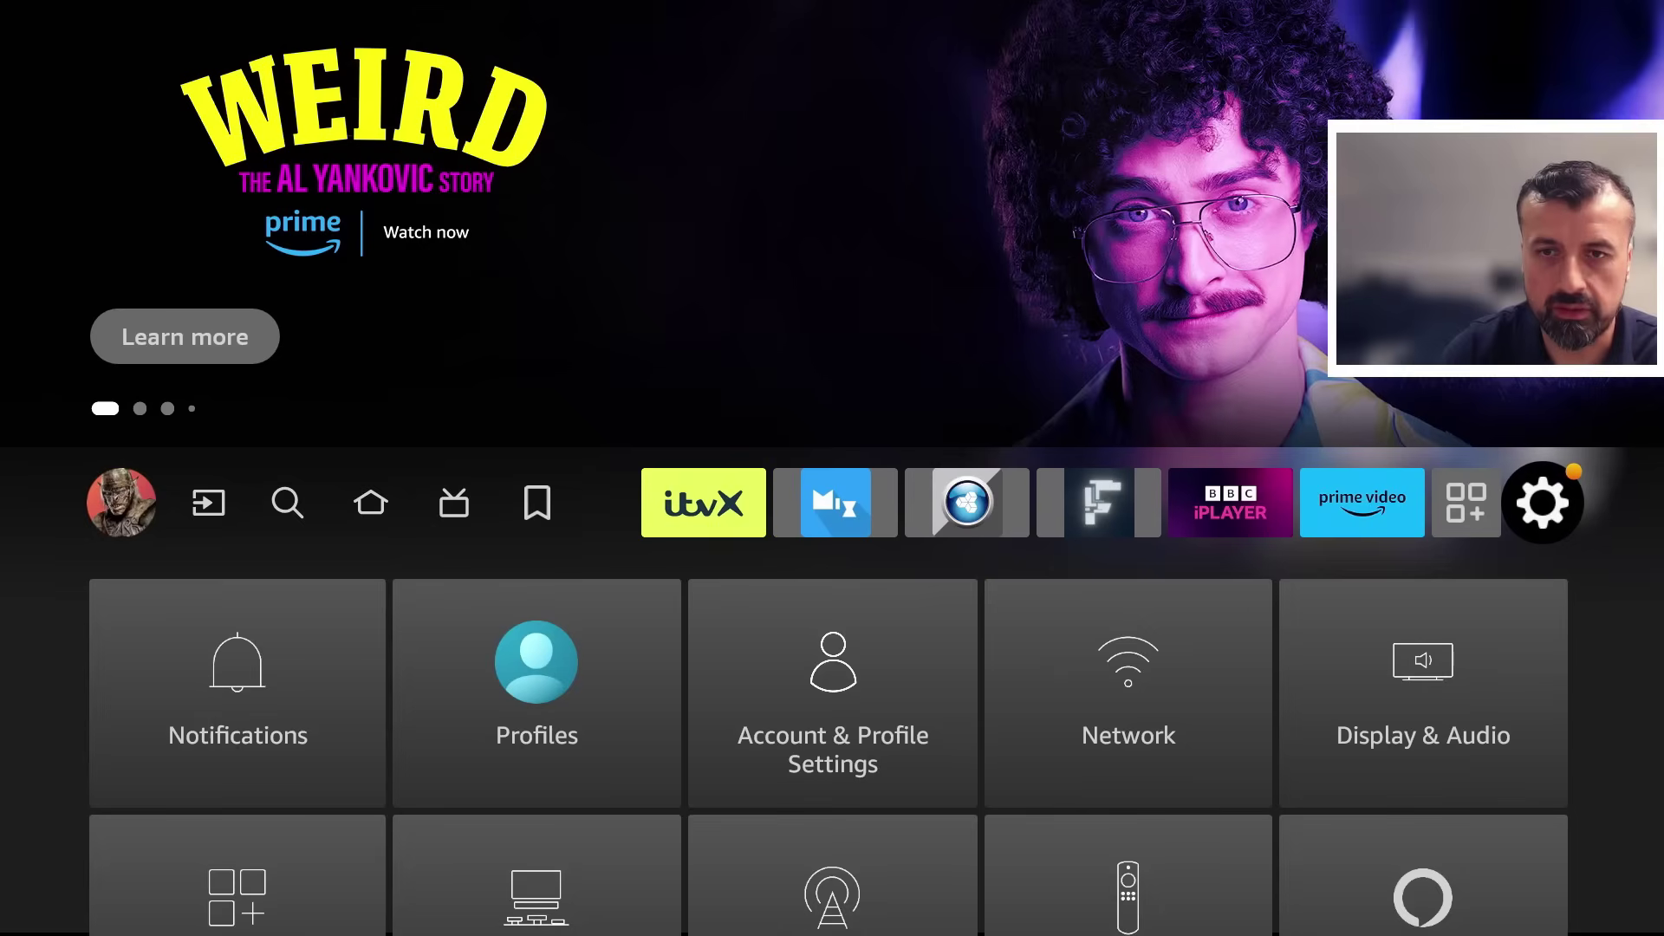
key(Down)
key(Down)
key(Down)
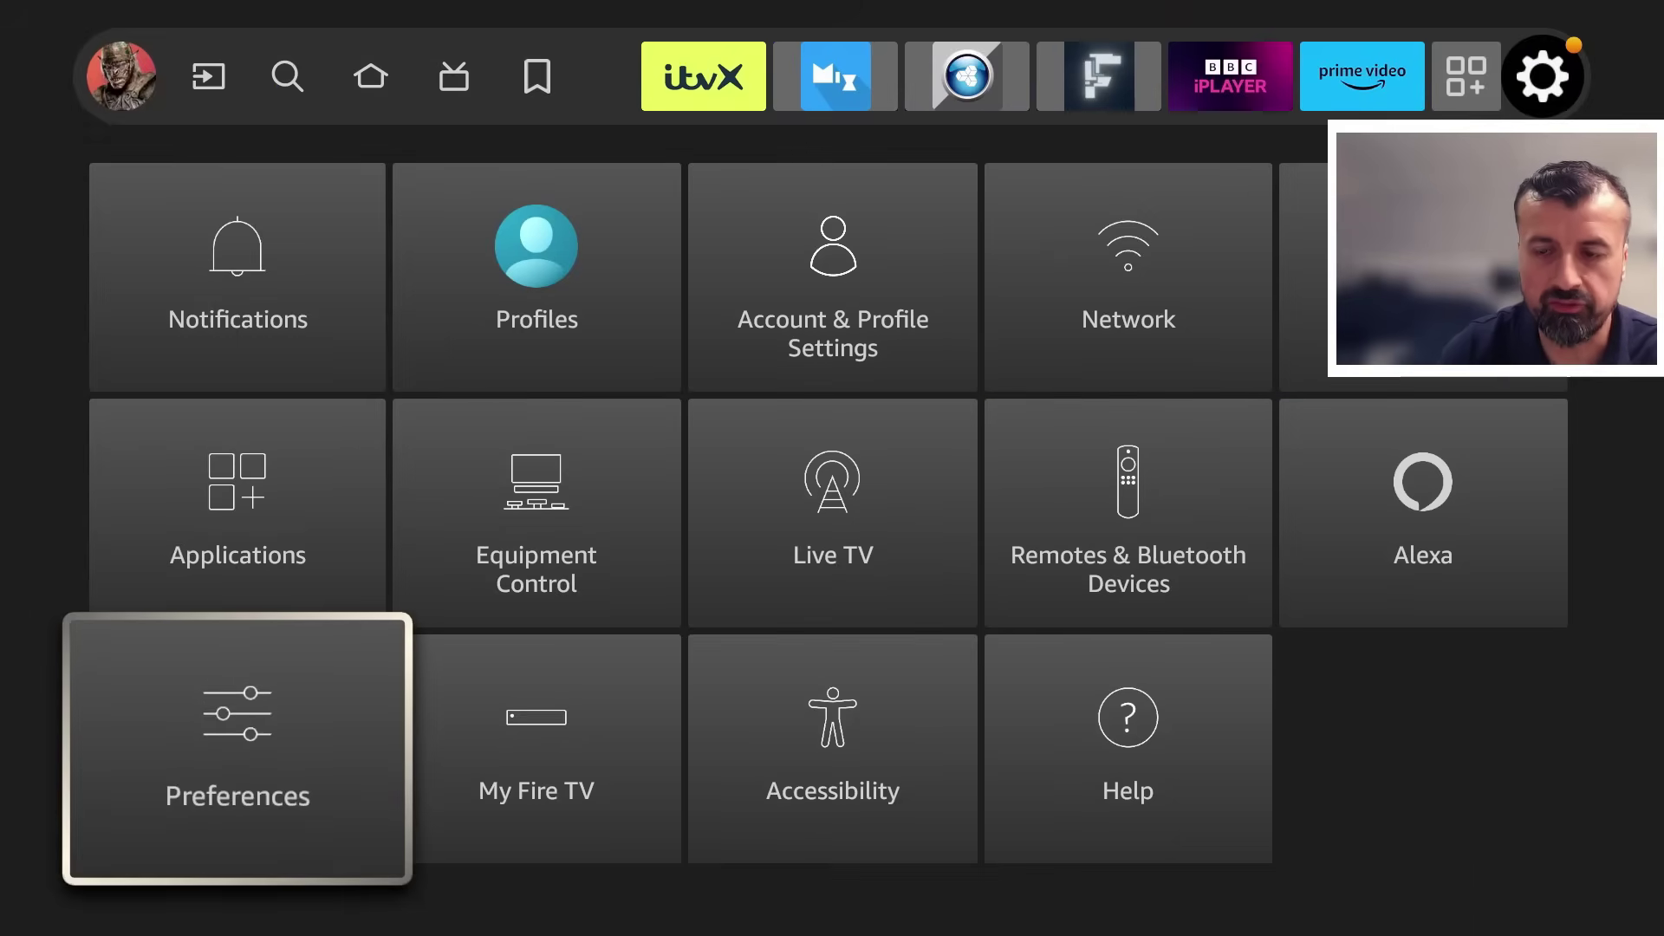
key(Right)
key(Return)
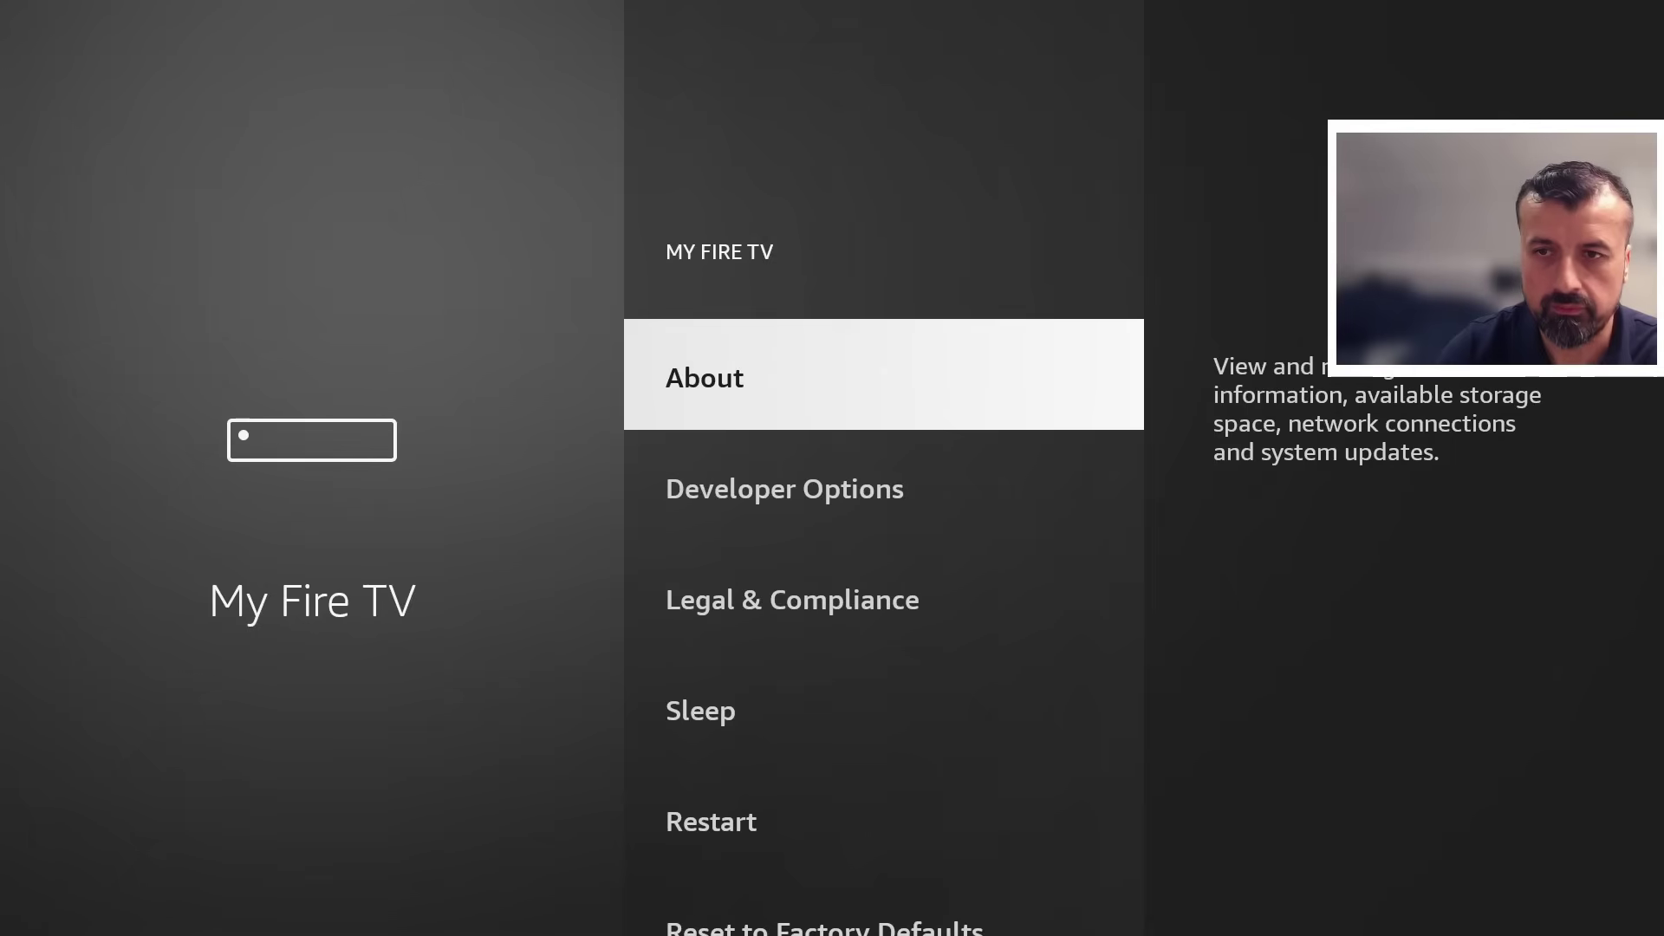
key(Down)
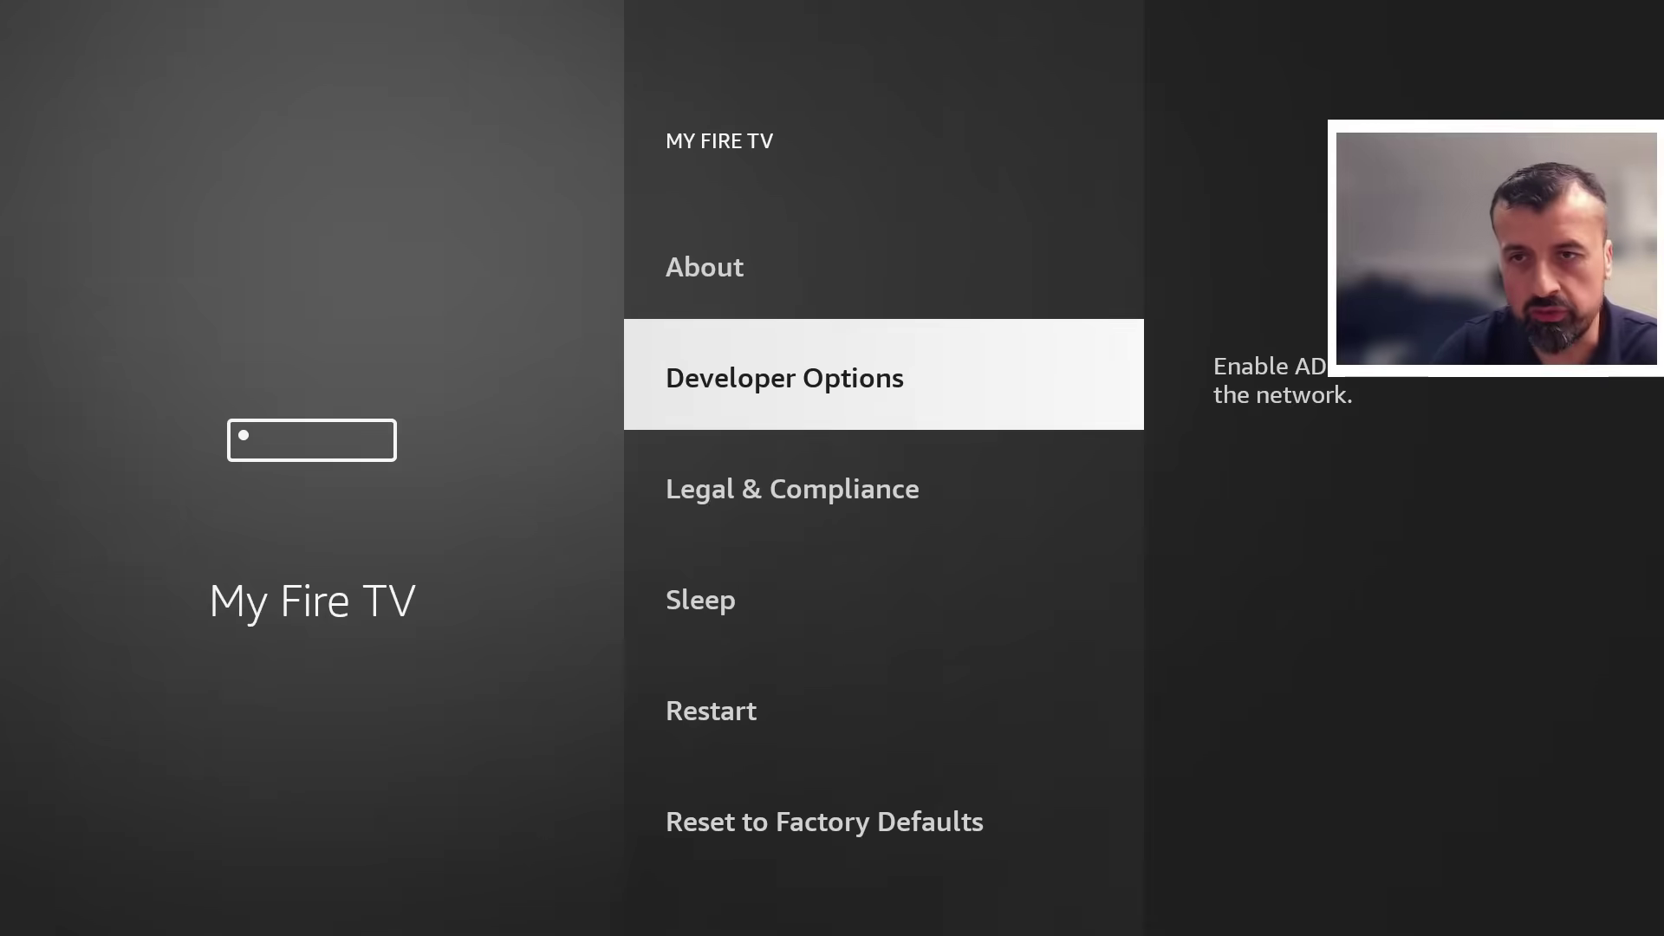
key(Up)
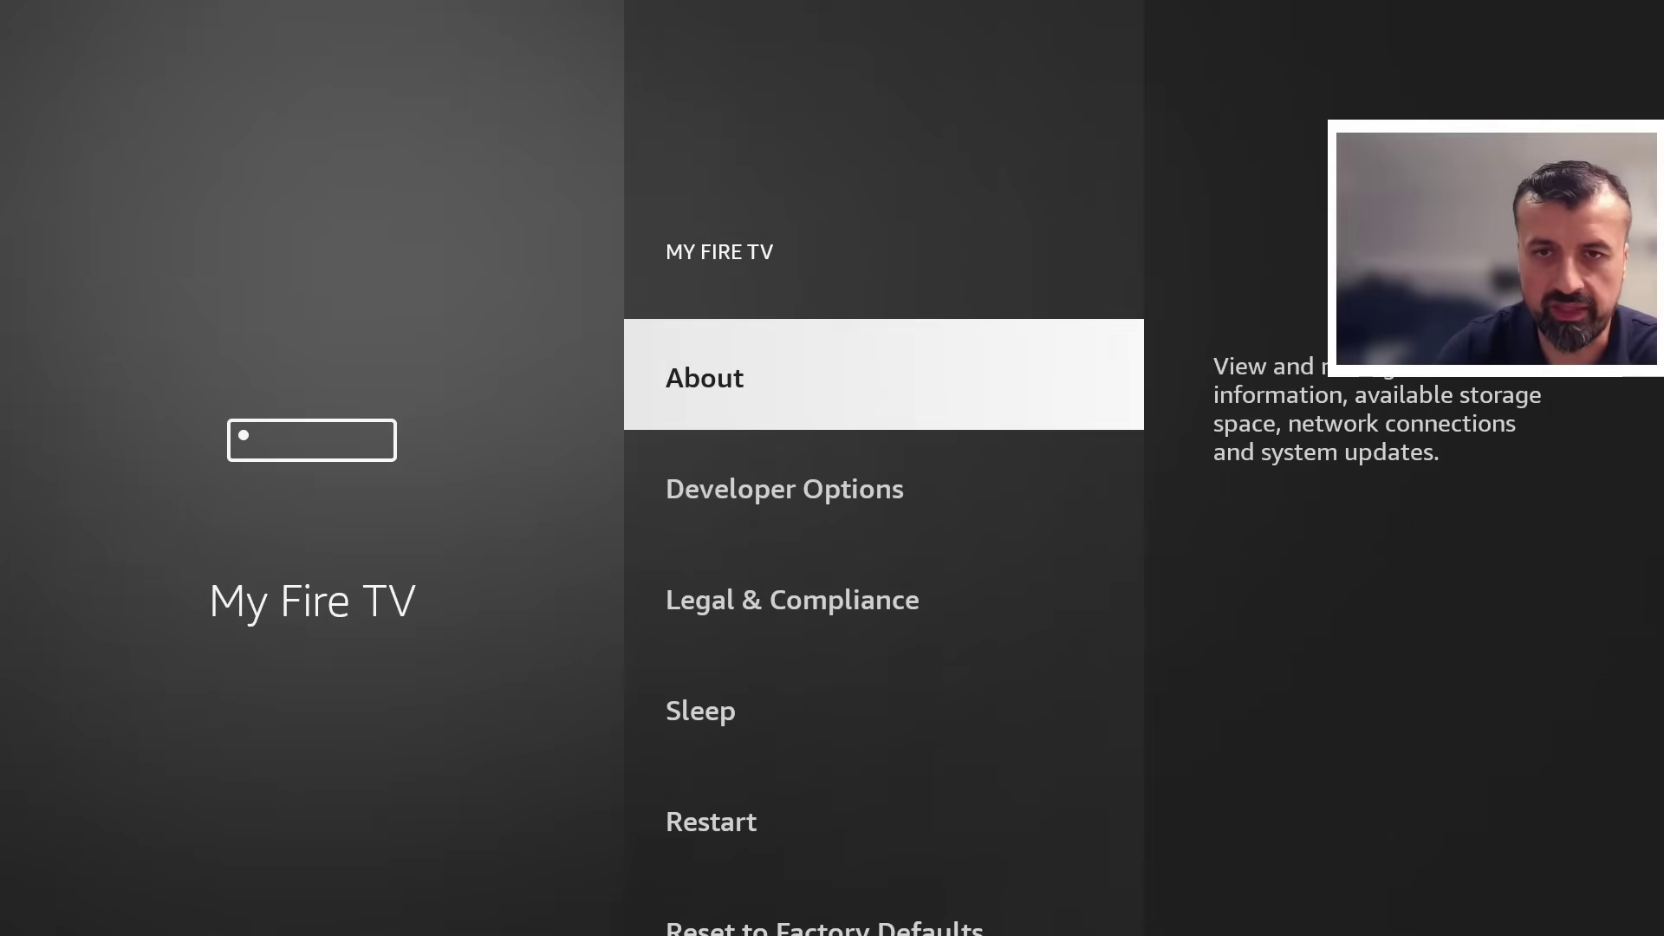
key(Return)
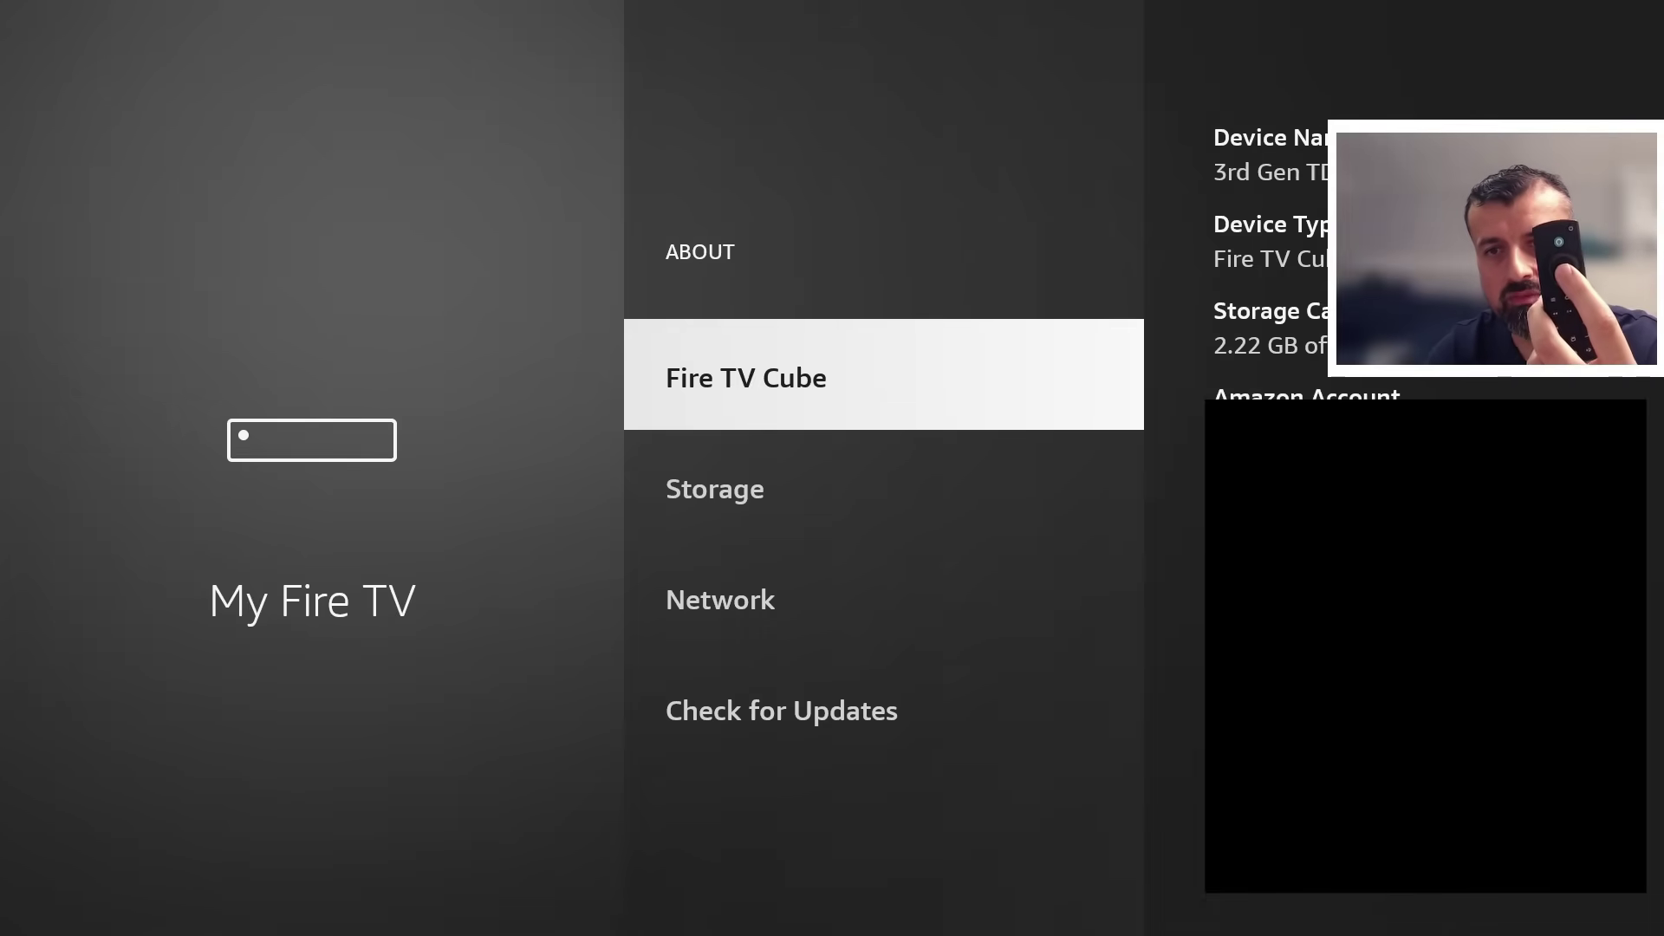
Select the device name until 'already a developer' appears, then return to Developer Options.
key(Return)
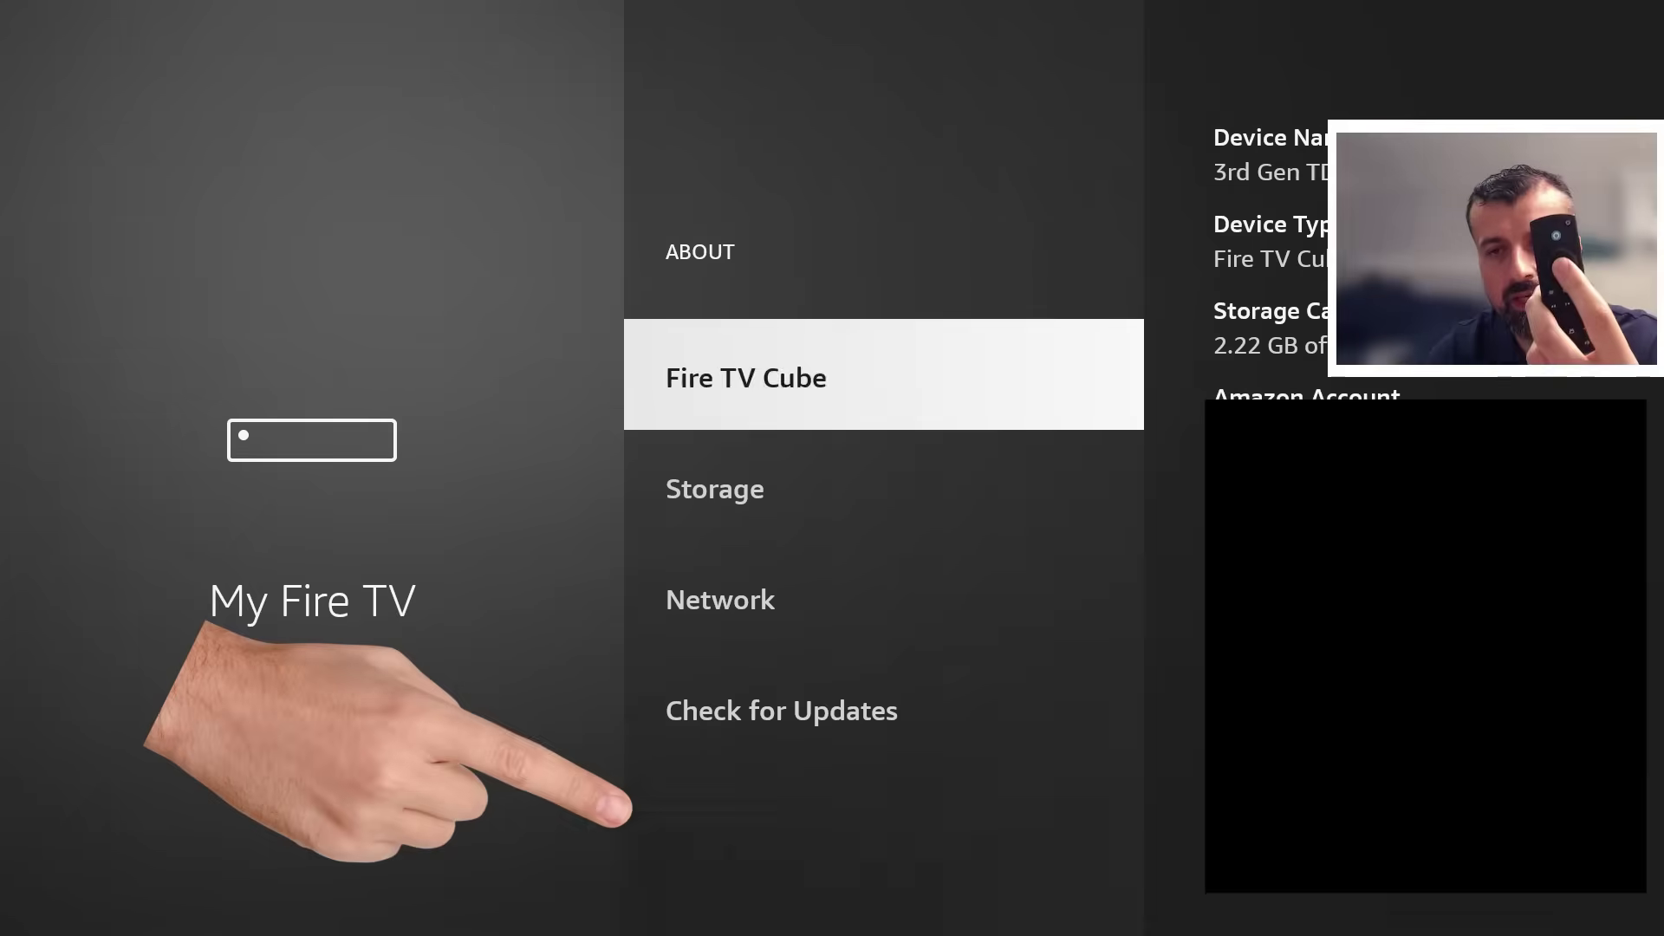
key(Return)
key(Return)
key(Return)
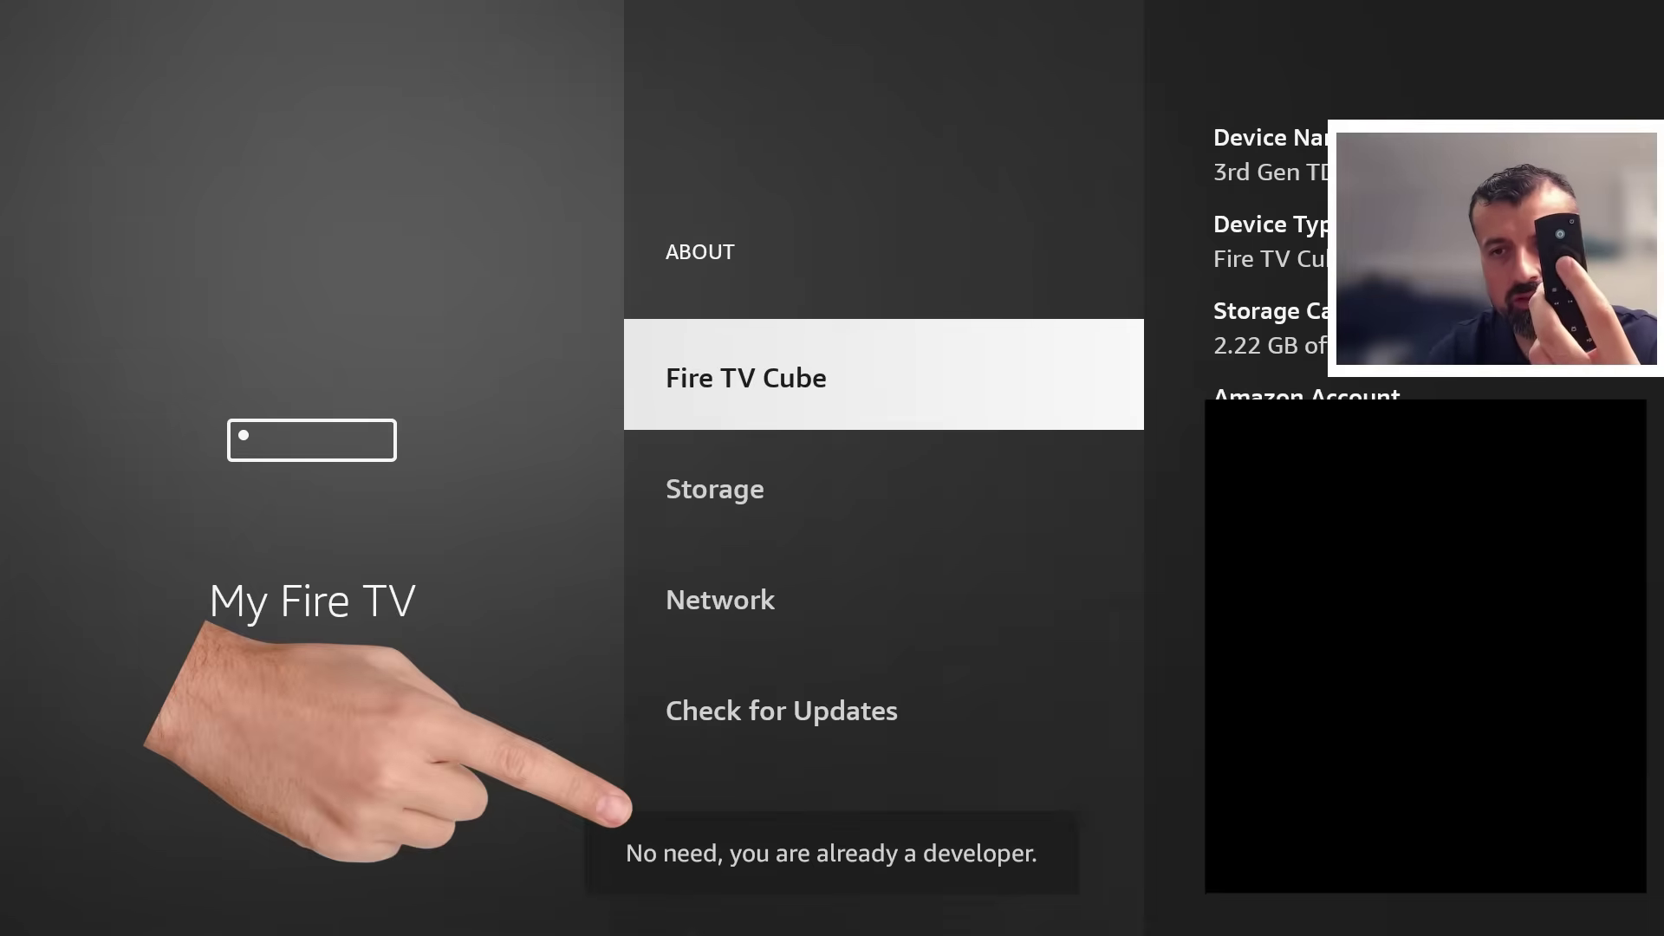
key(Return)
key(Return)
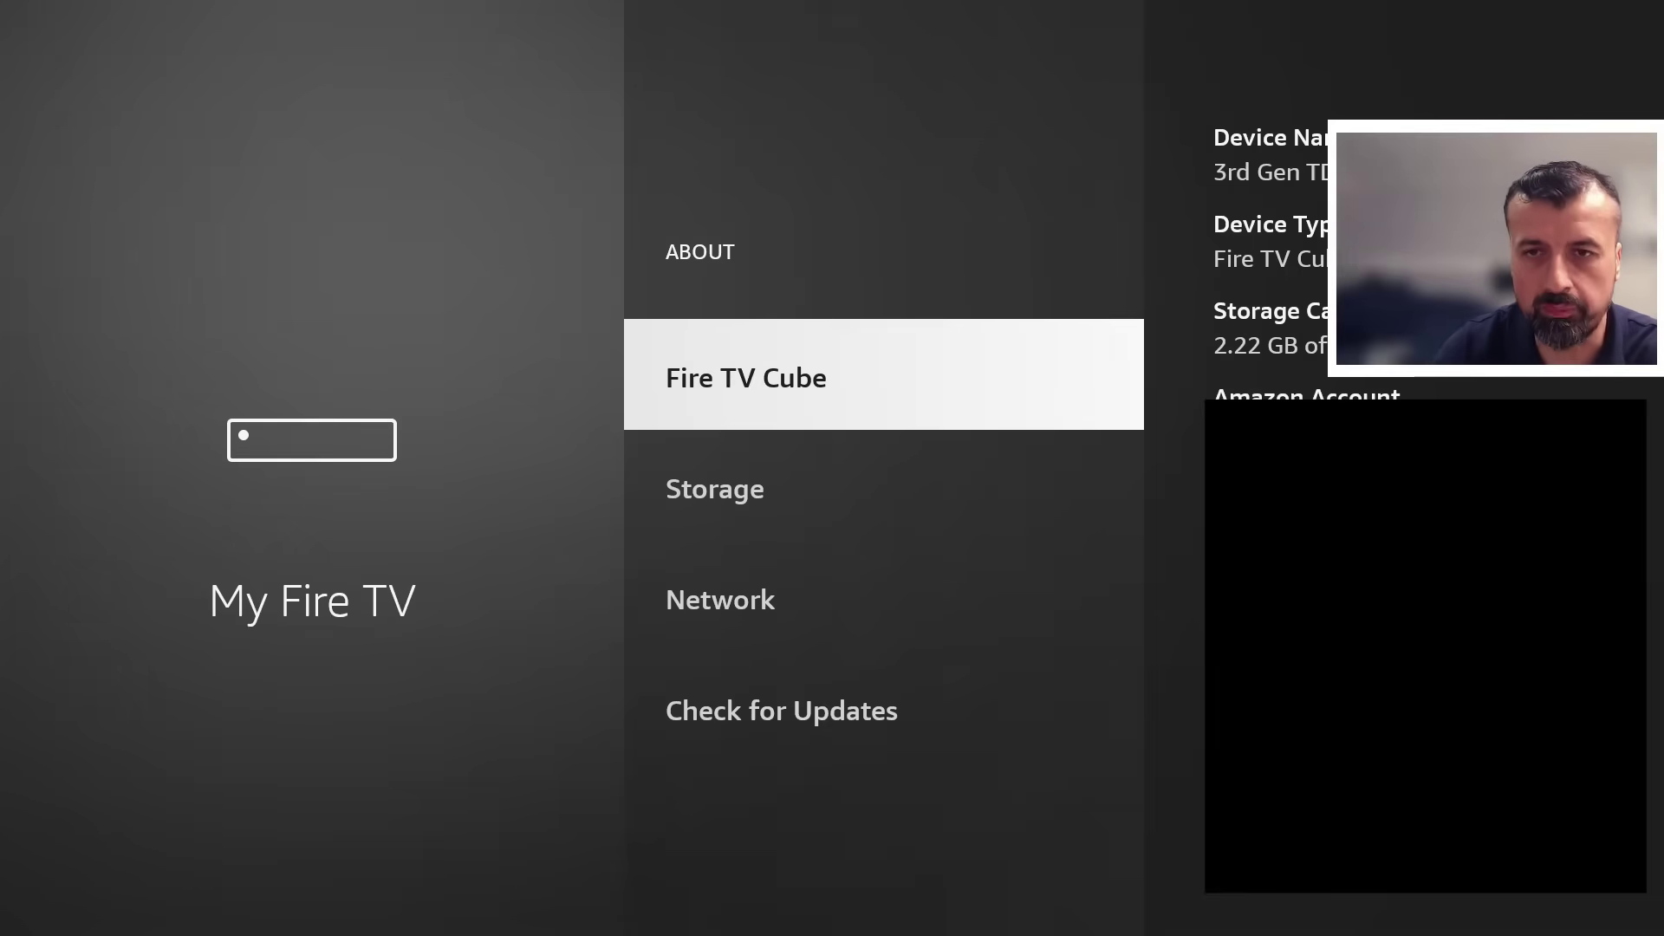
key(Escape)
key(Down)
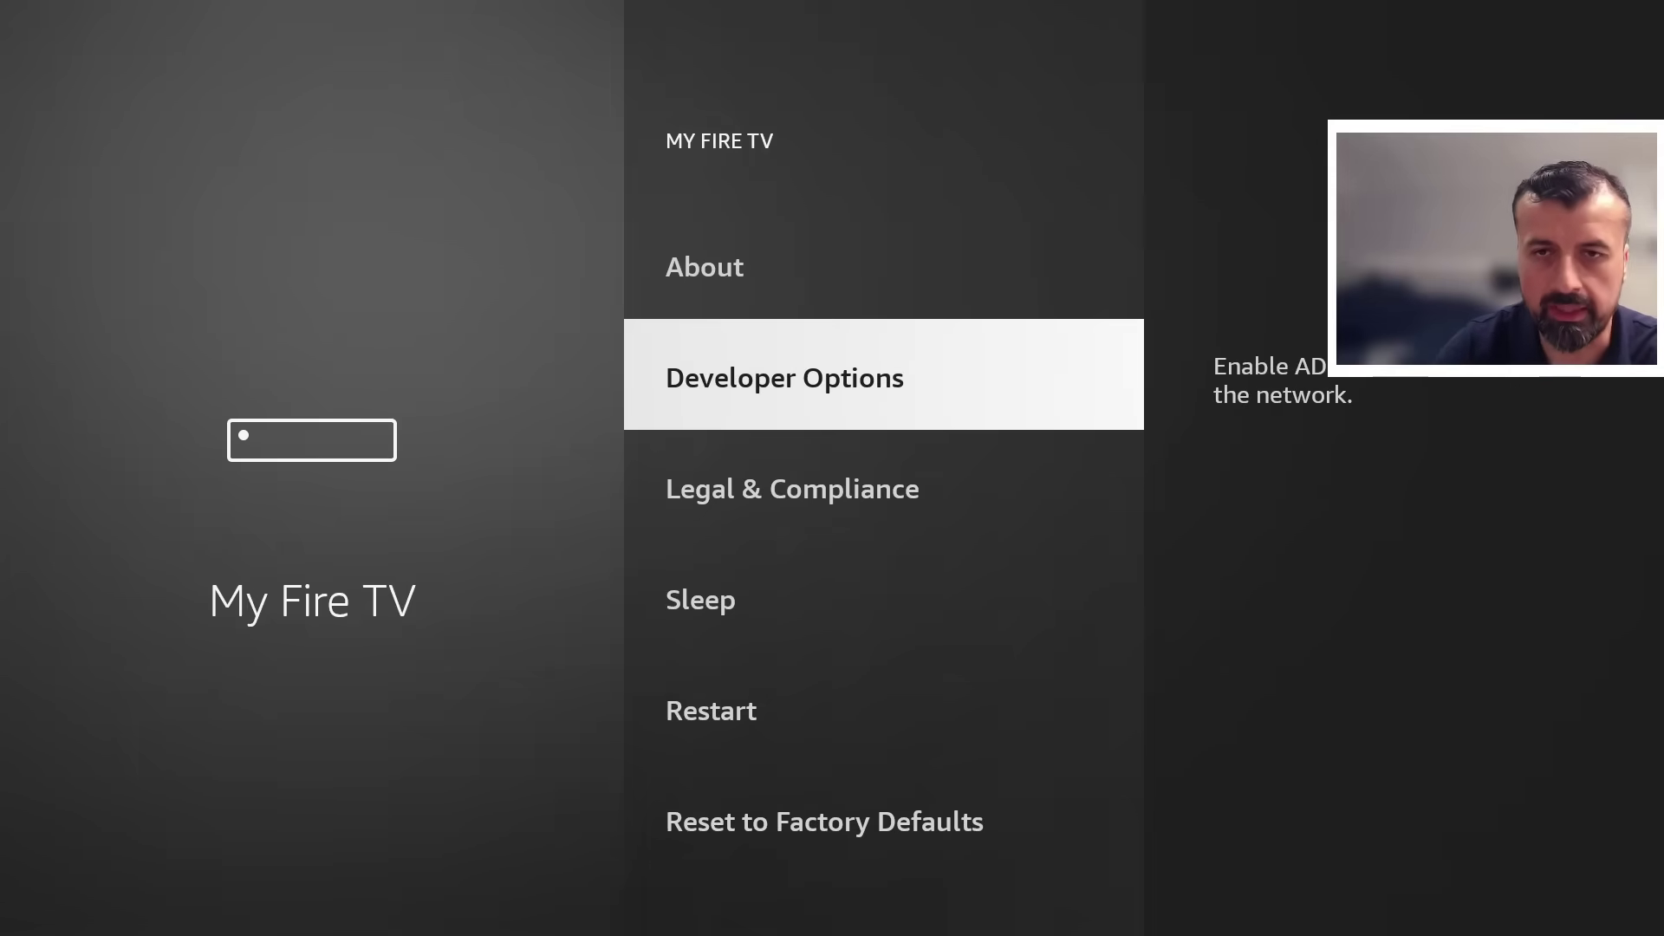
Turn Downloader ON under Developer Options > Install unknown apps.
key(Return)
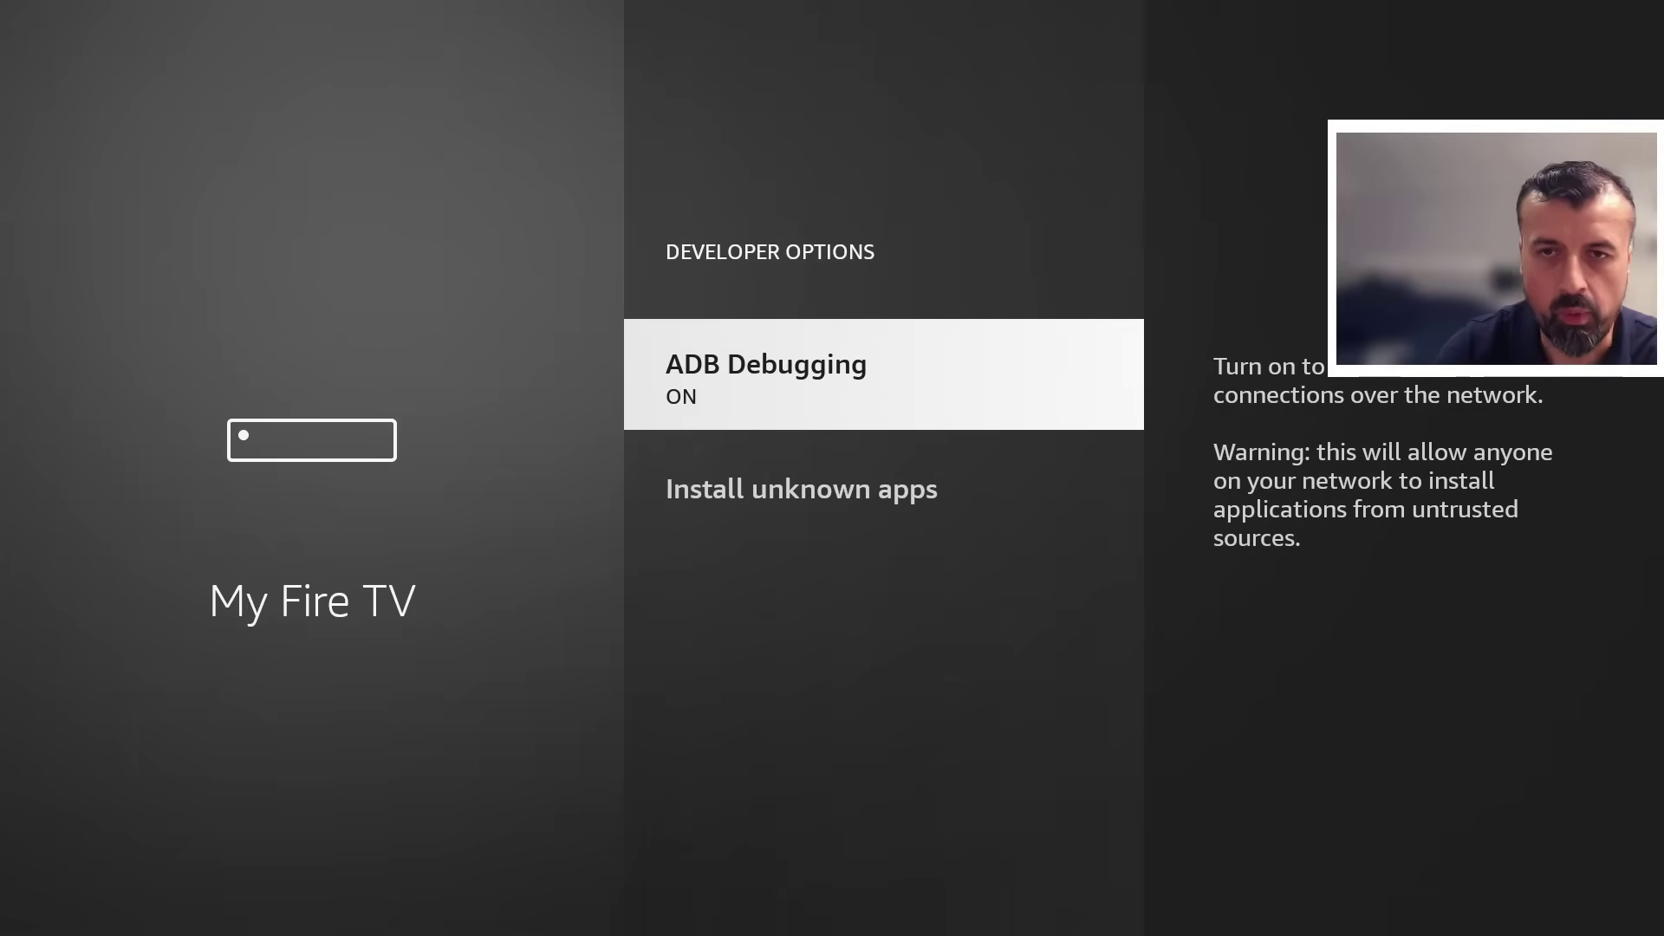
key(Down)
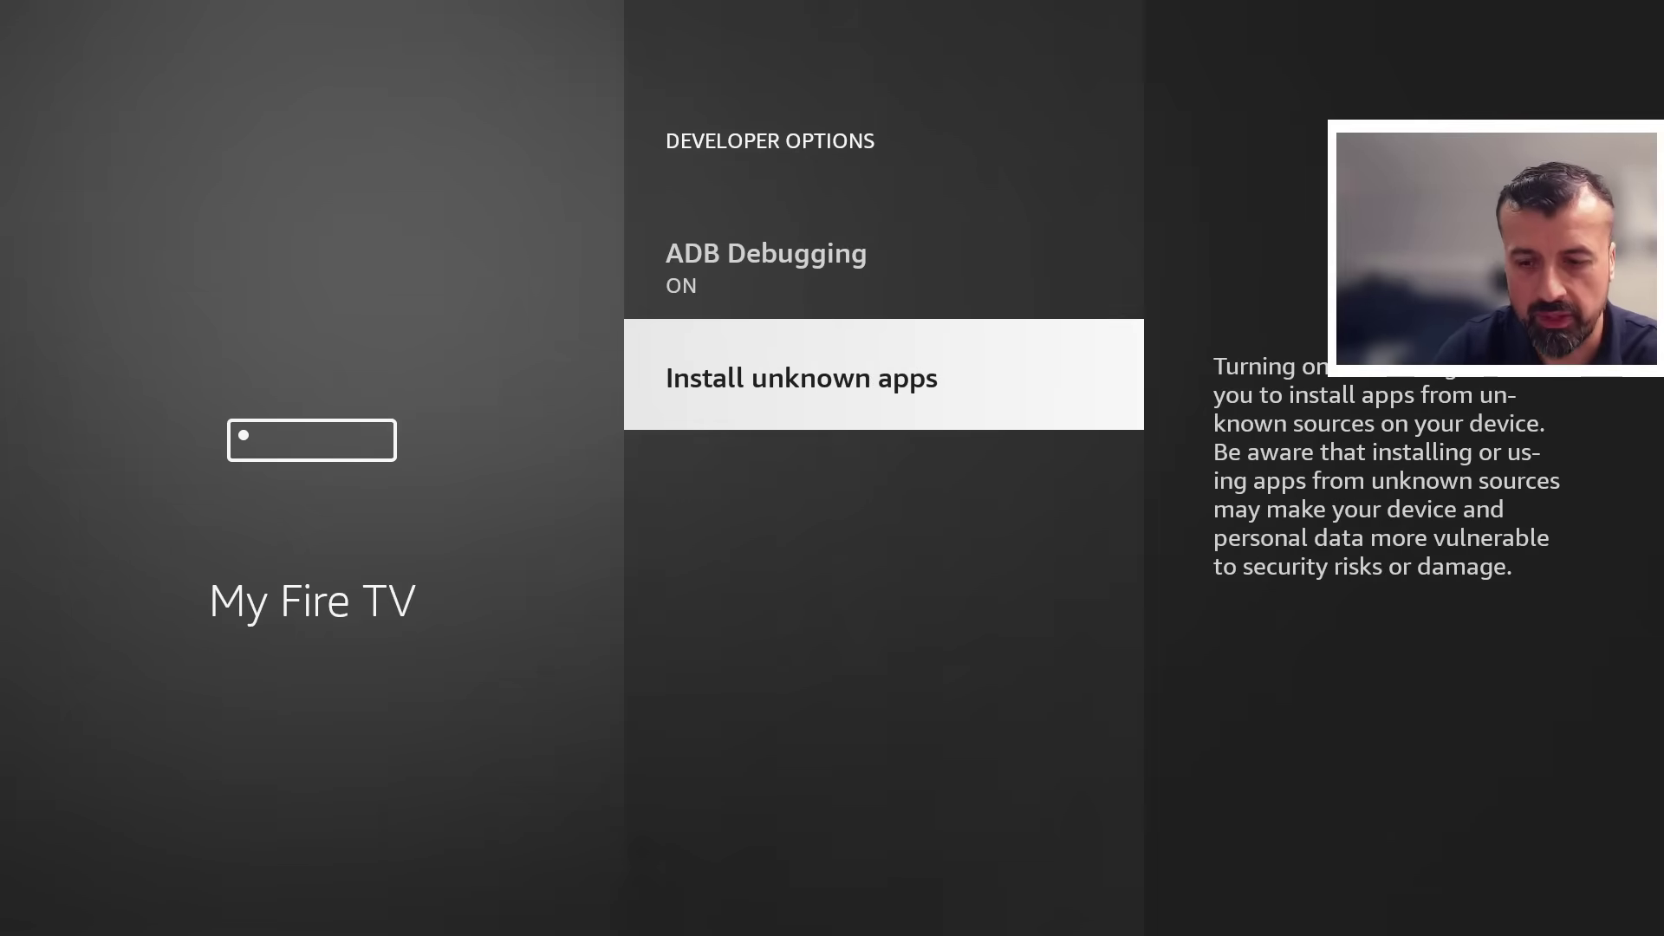
key(Return)
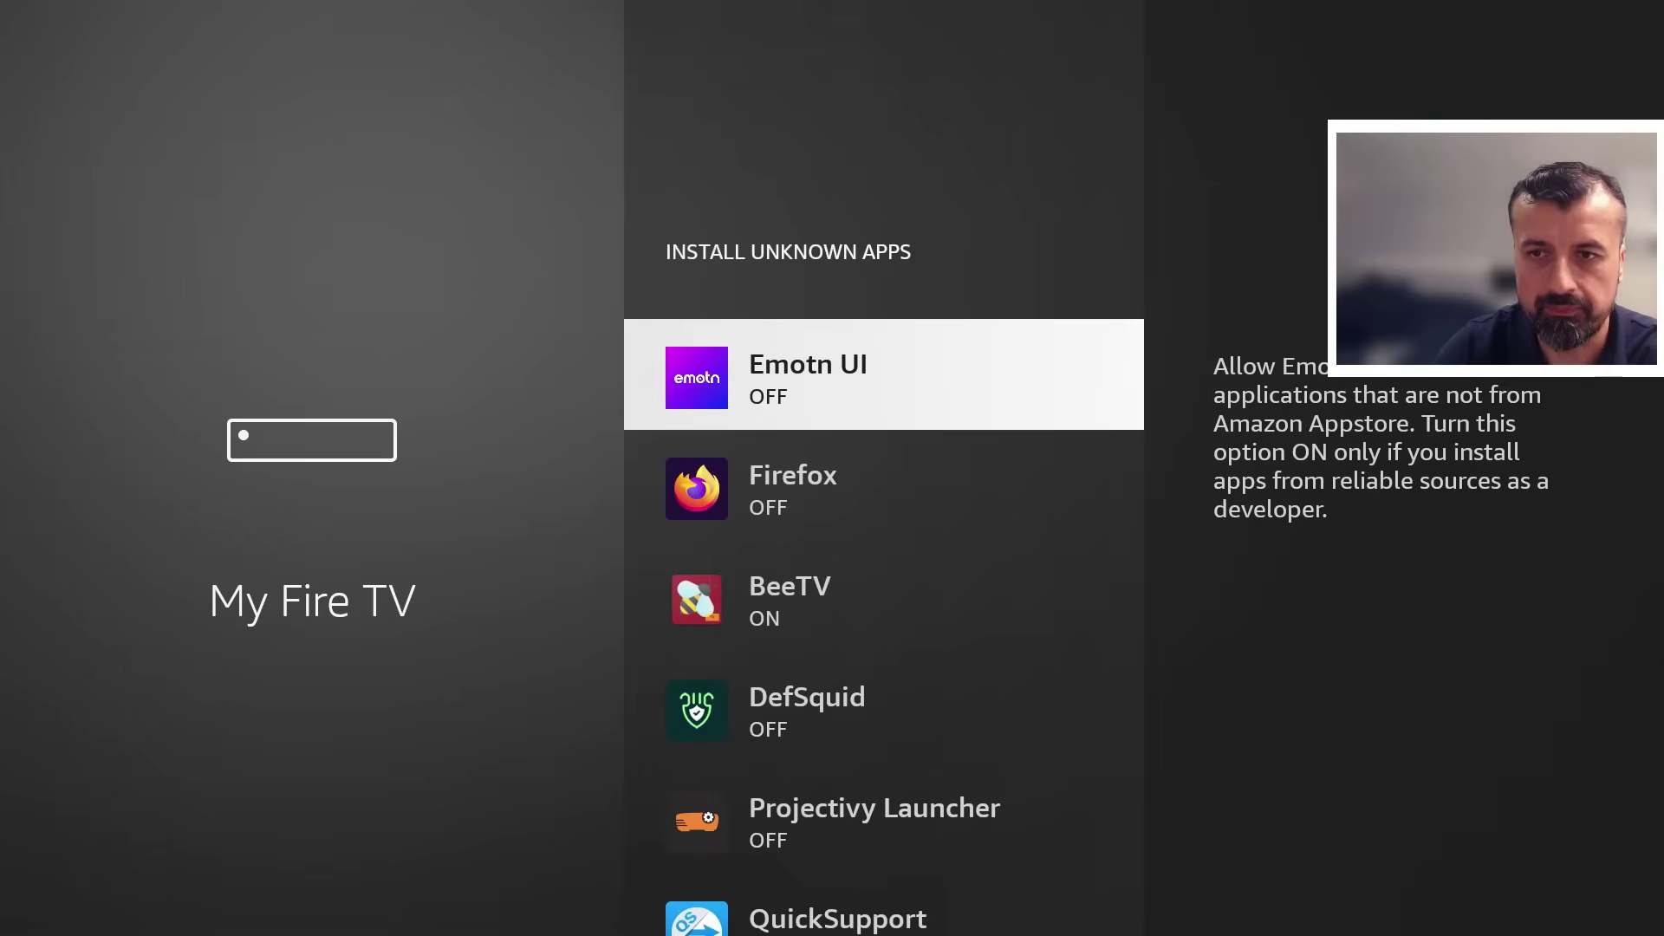
key(Down)
key(Down)
key(Down)
key(Down)
key(Down)
key(Down)
key(Down)
key(Down)
key(Down)
key(Down)
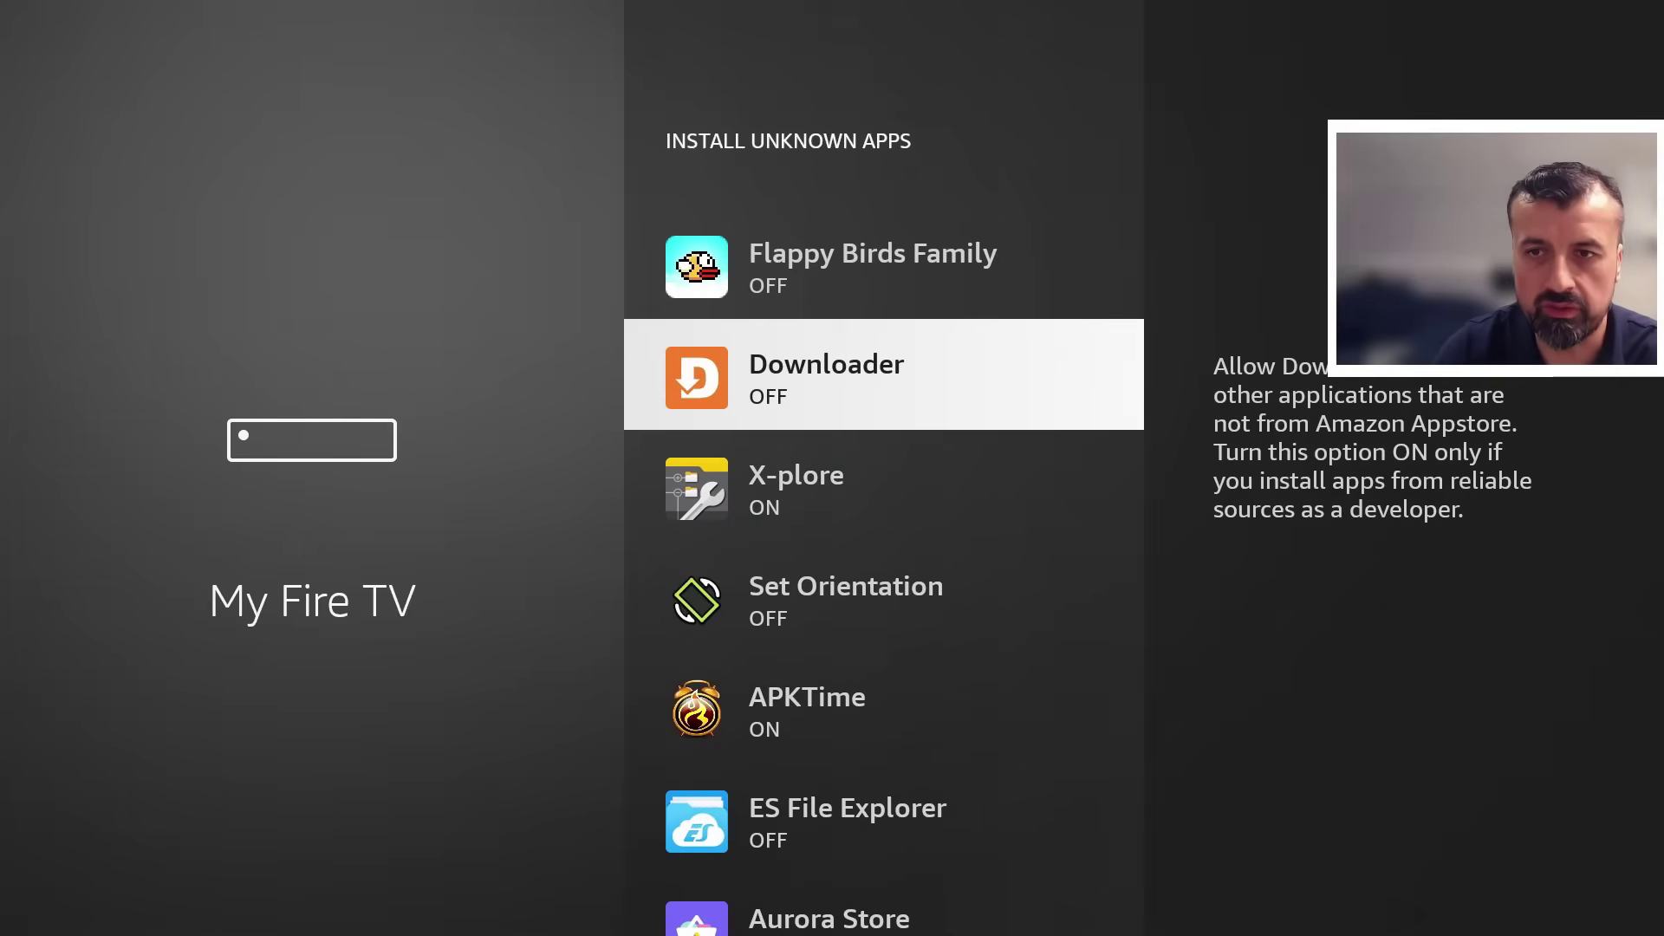
key(Return)
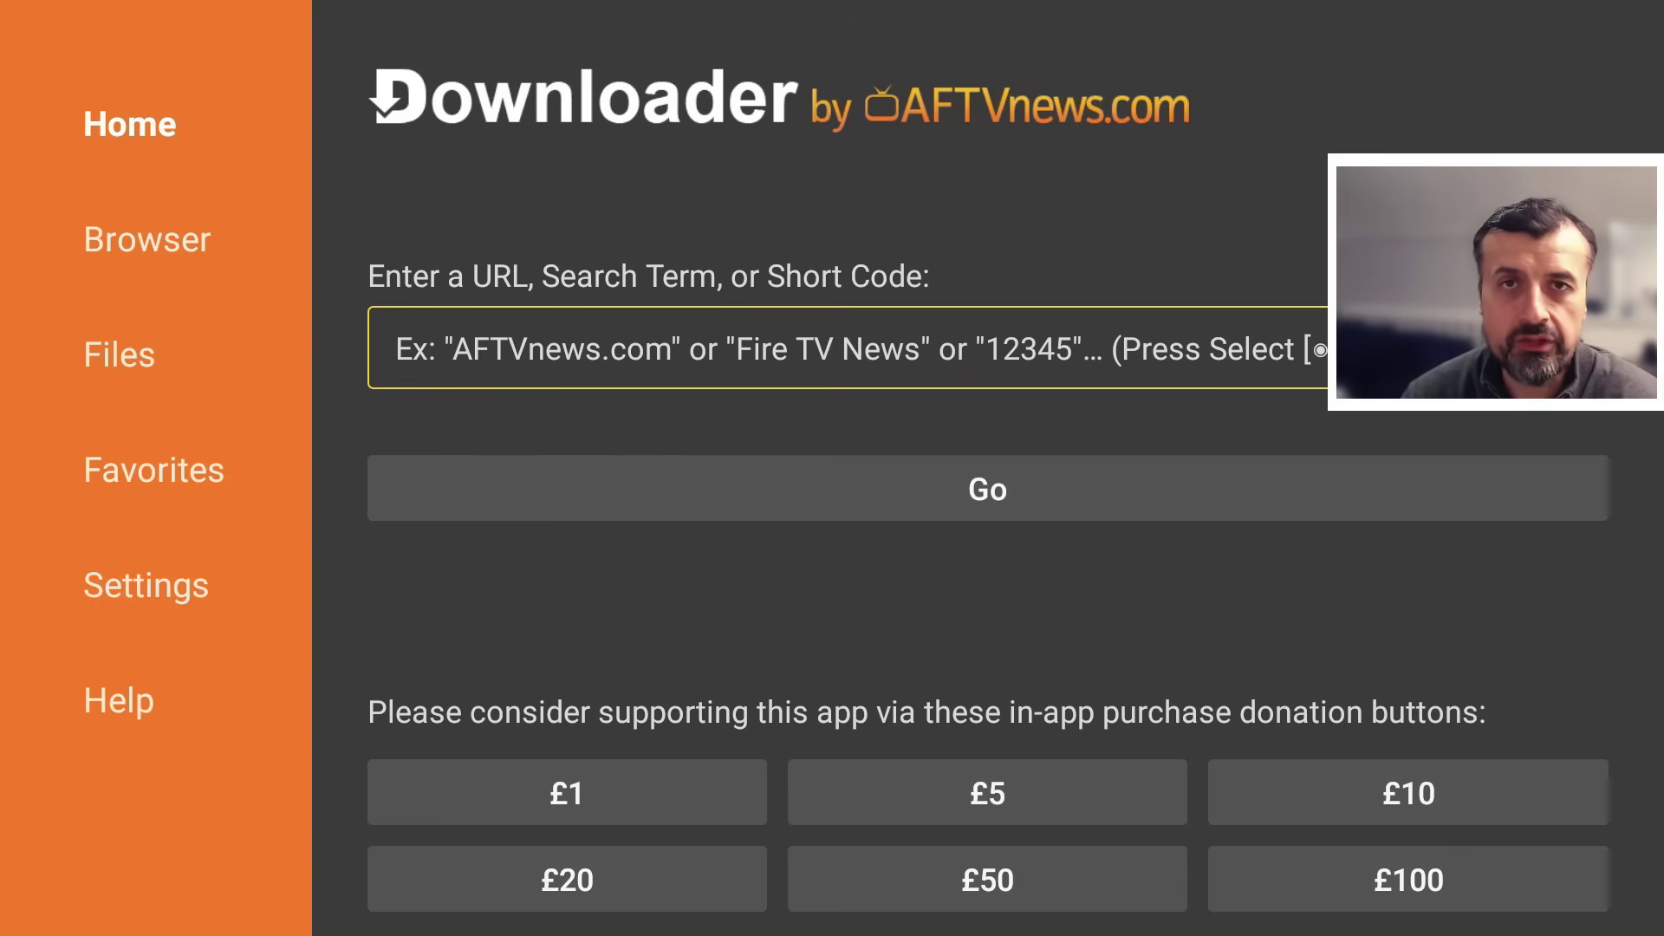
Start entering the short code in Downloader's URL field with digits 7, 2 and 9.
key(Return)
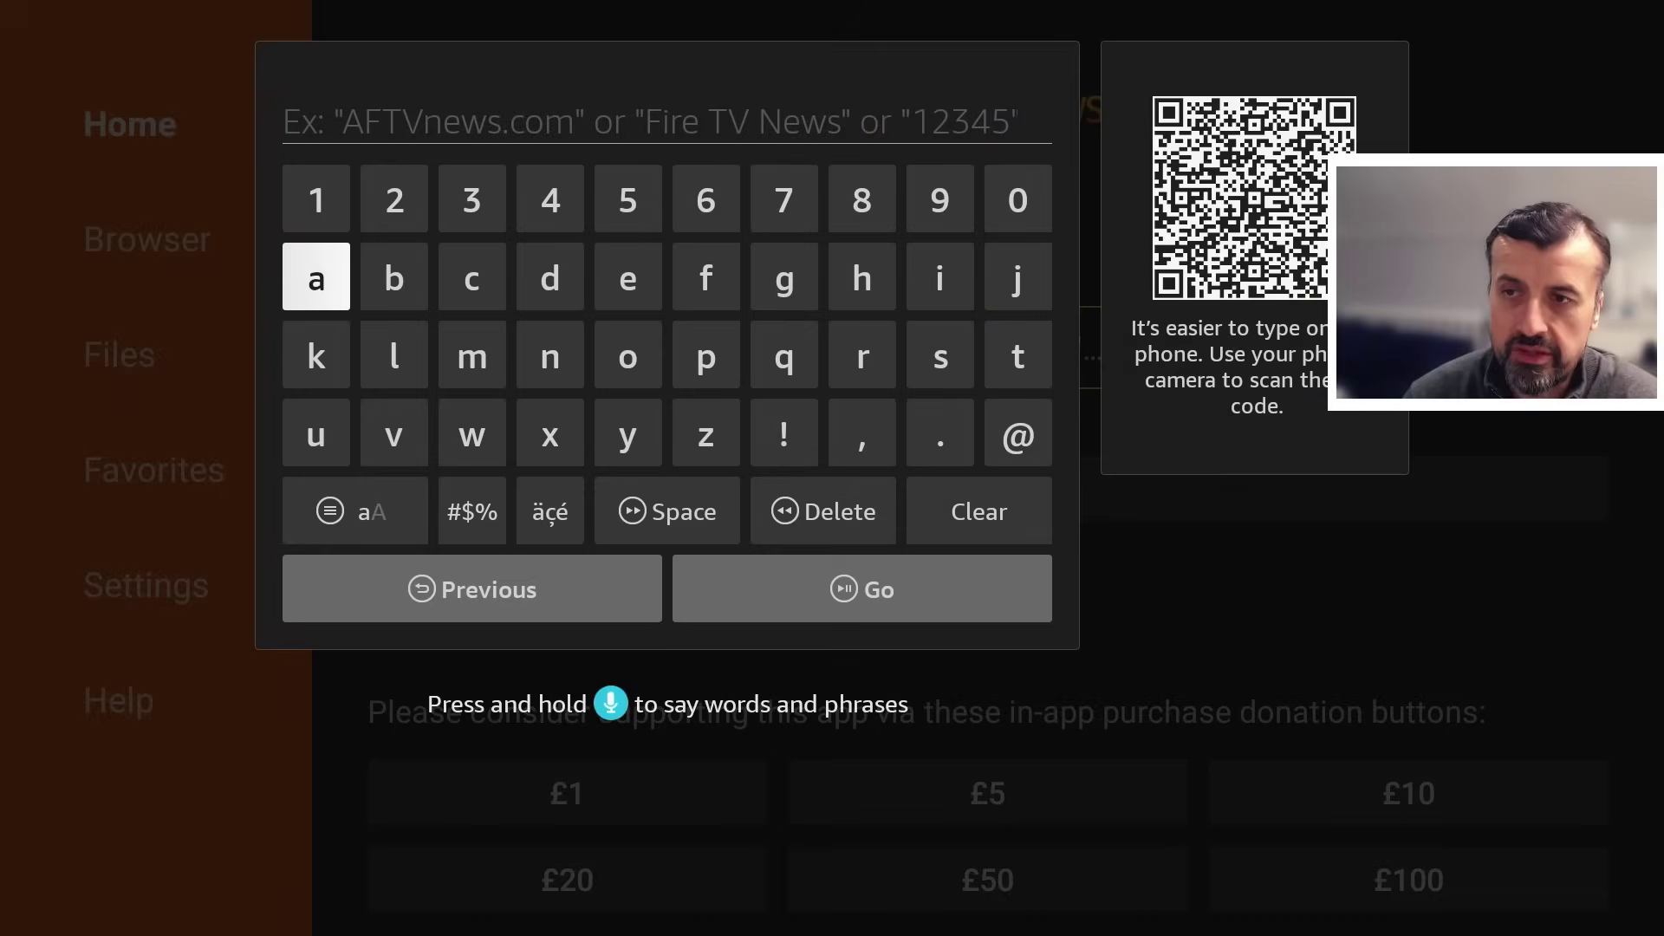
key(Down)
key(Left)
key(Left)
key(Left)
key(Left)
key(Up)
key(Up)
key(Return)
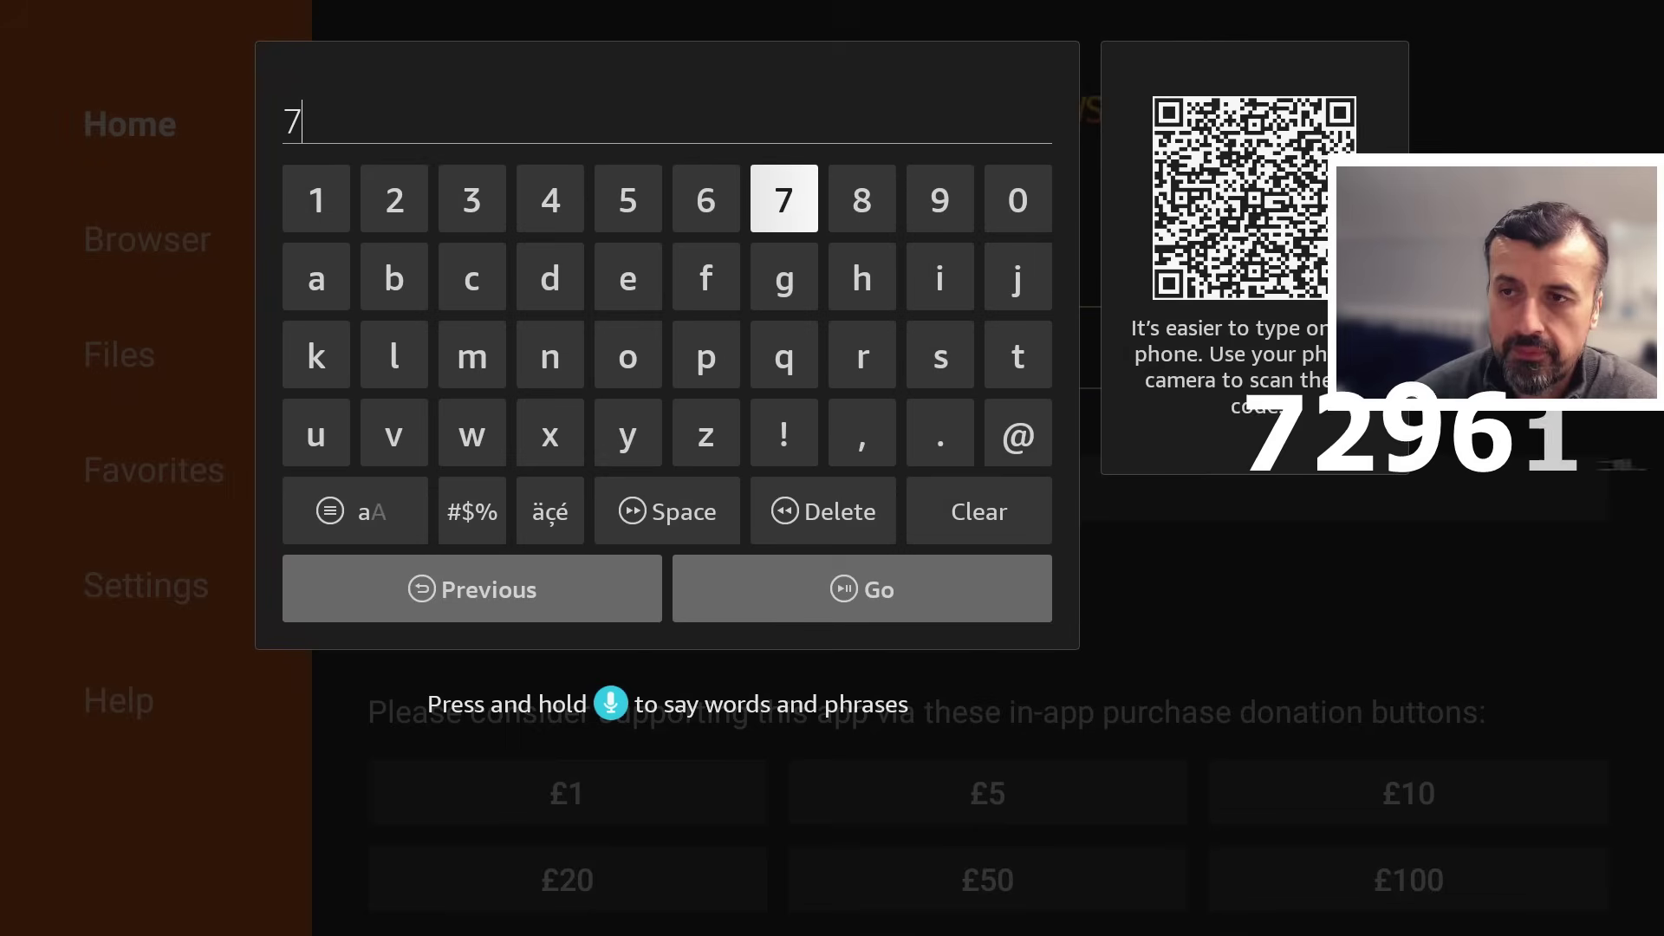
key(Right)
key(Right)
key(Right)
key(Right)
key(Right)
key(Return)
key(Left)
key(Left)
key(Left)
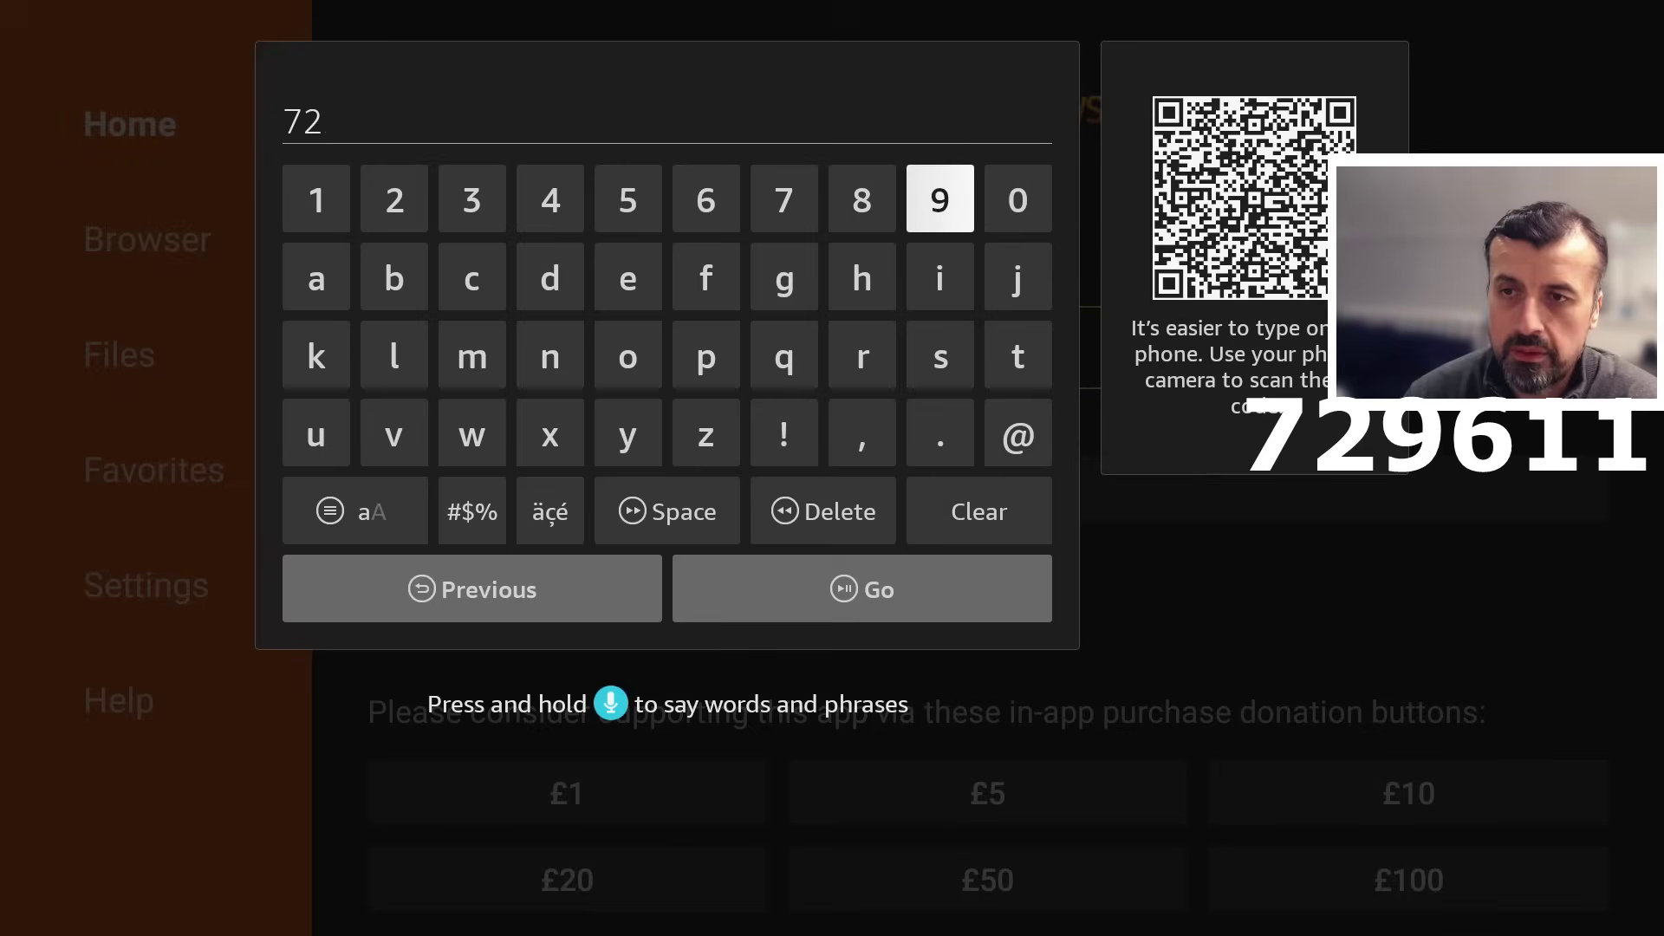
key(Return)
Complete the code 729611 and press Go to load the guide page.
key(Right)
key(Right)
key(Right)
key(Right)
key(Right)
key(Right)
key(Right)
key(Return)
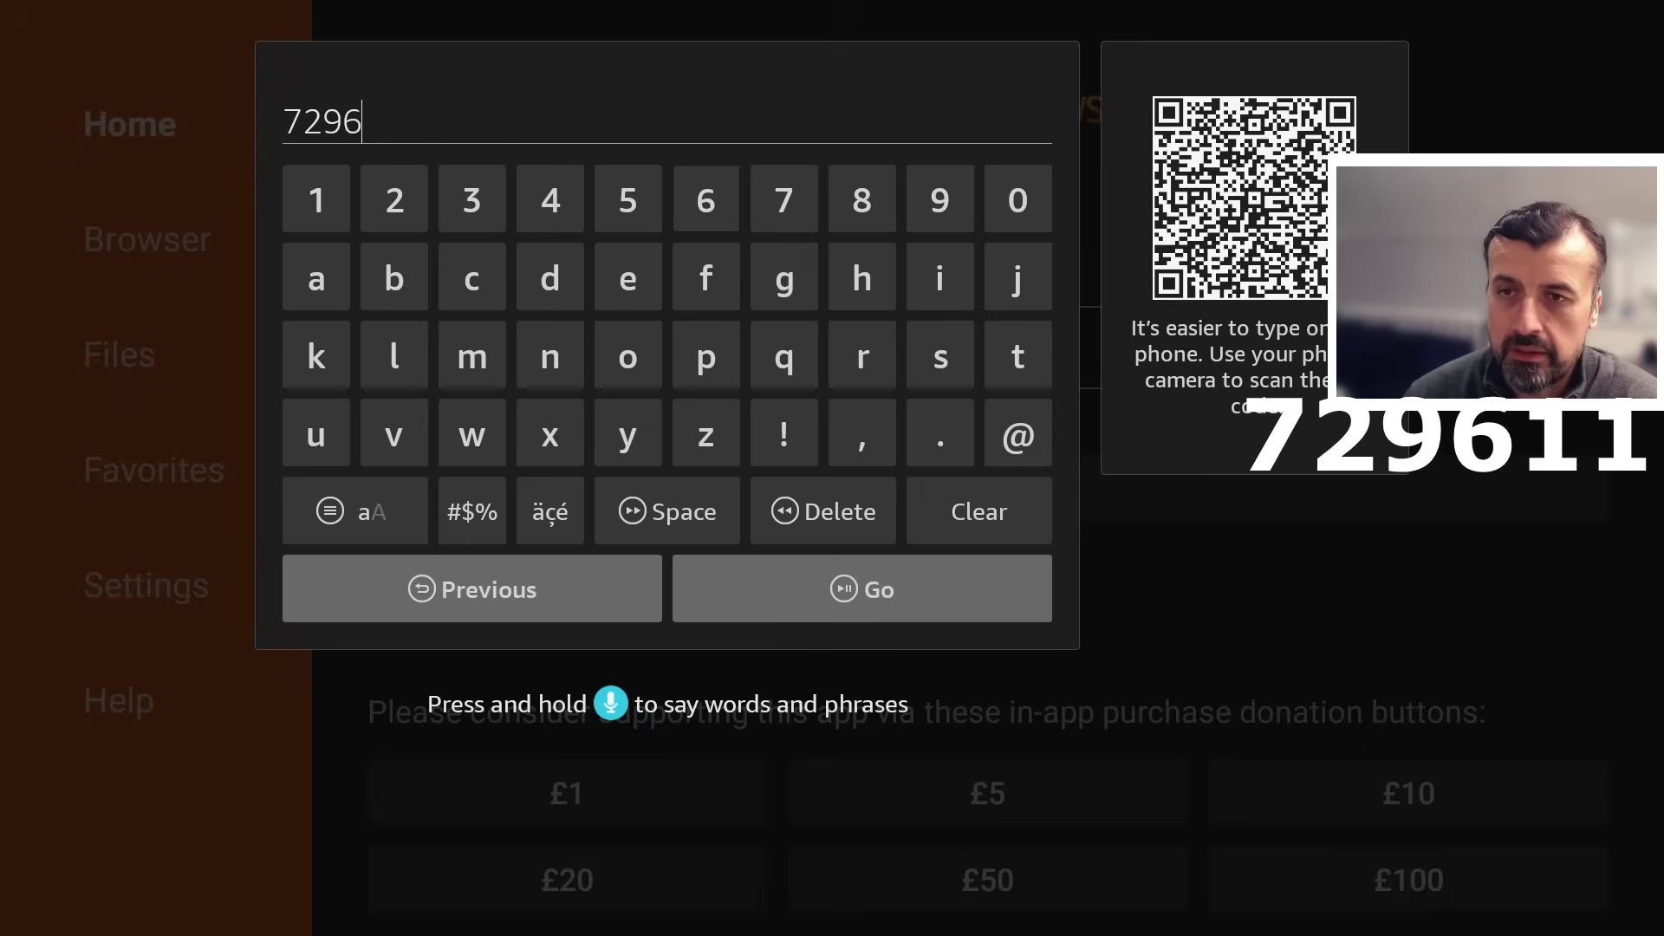
key(Right)
key(Right)
key(Right)
key(Right)
key(Right)
key(Return)
key(Return)
key(Down)
key(Down)
key(Down)
key(Down)
key(Down)
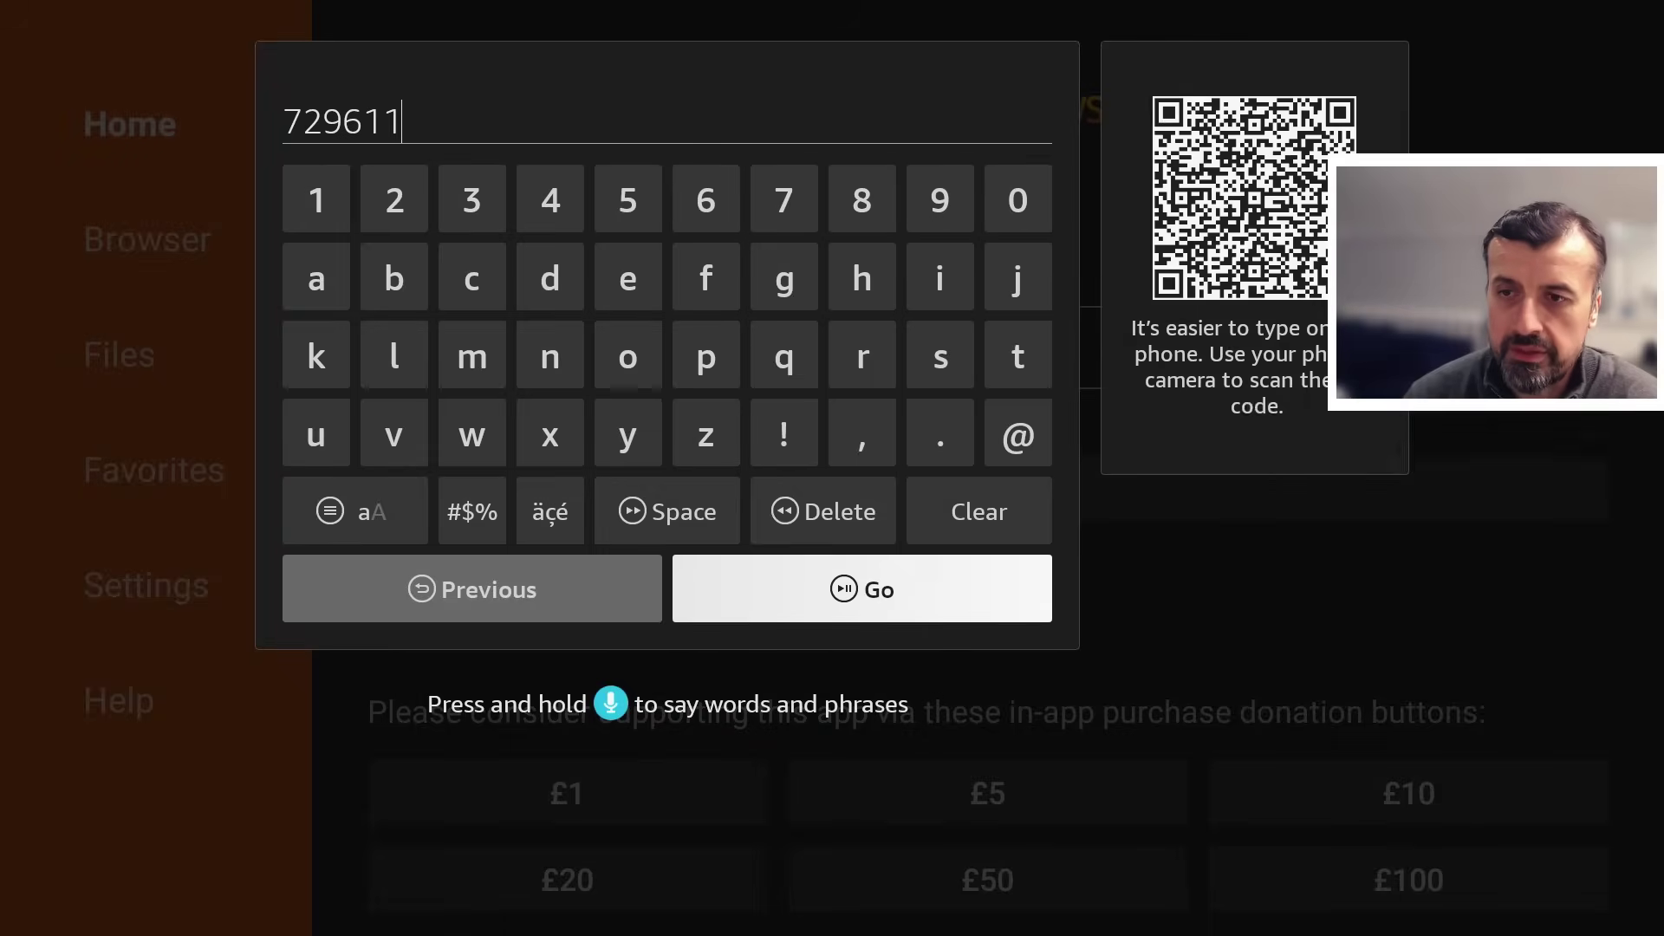
key(Return)
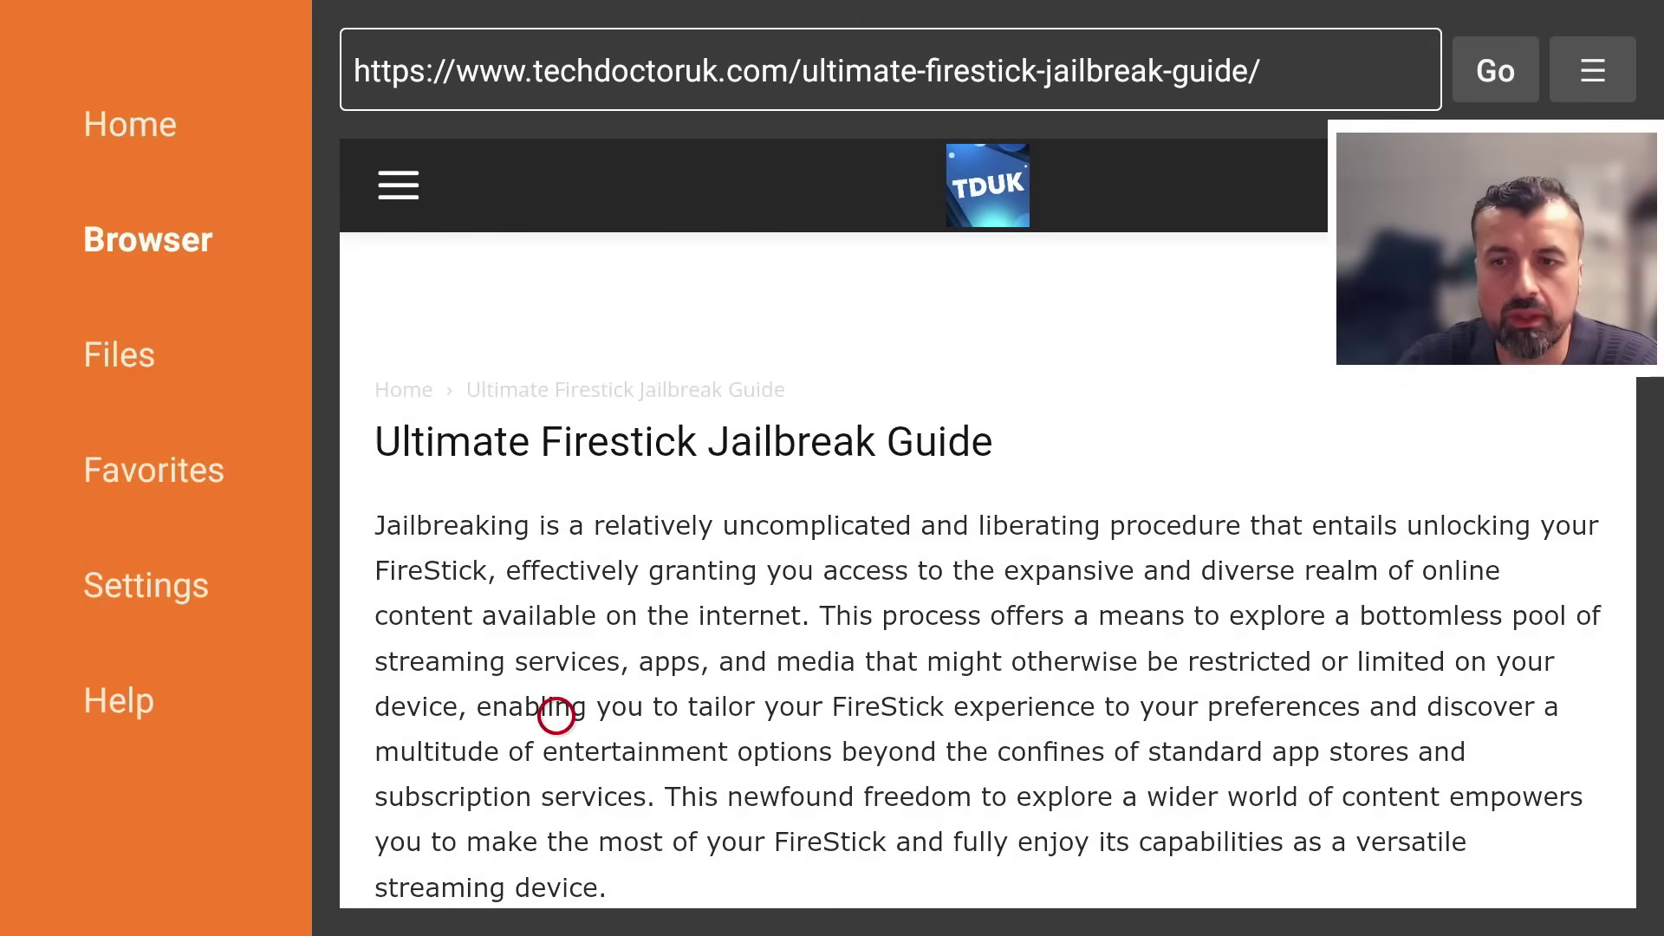
Scroll to Software Needed, open the Ultimate App Store link and Download Now for APKTime.
scroll(555, 873, down, 12)
scroll(556, 873, down, 5)
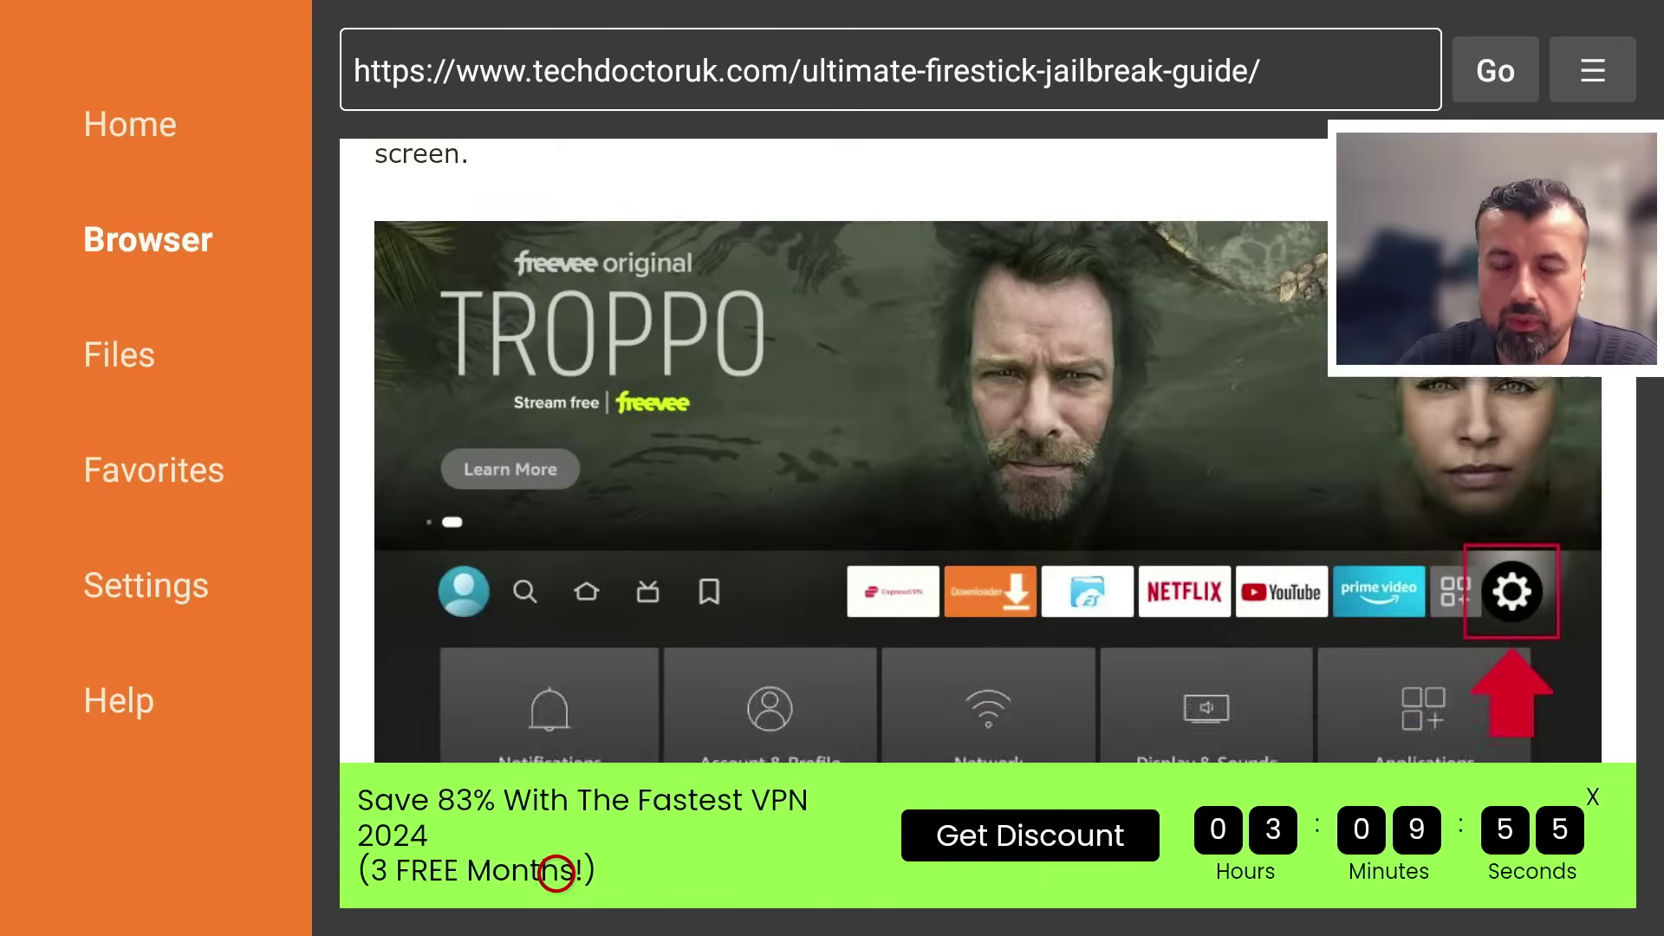
scroll(556, 873, down, 15)
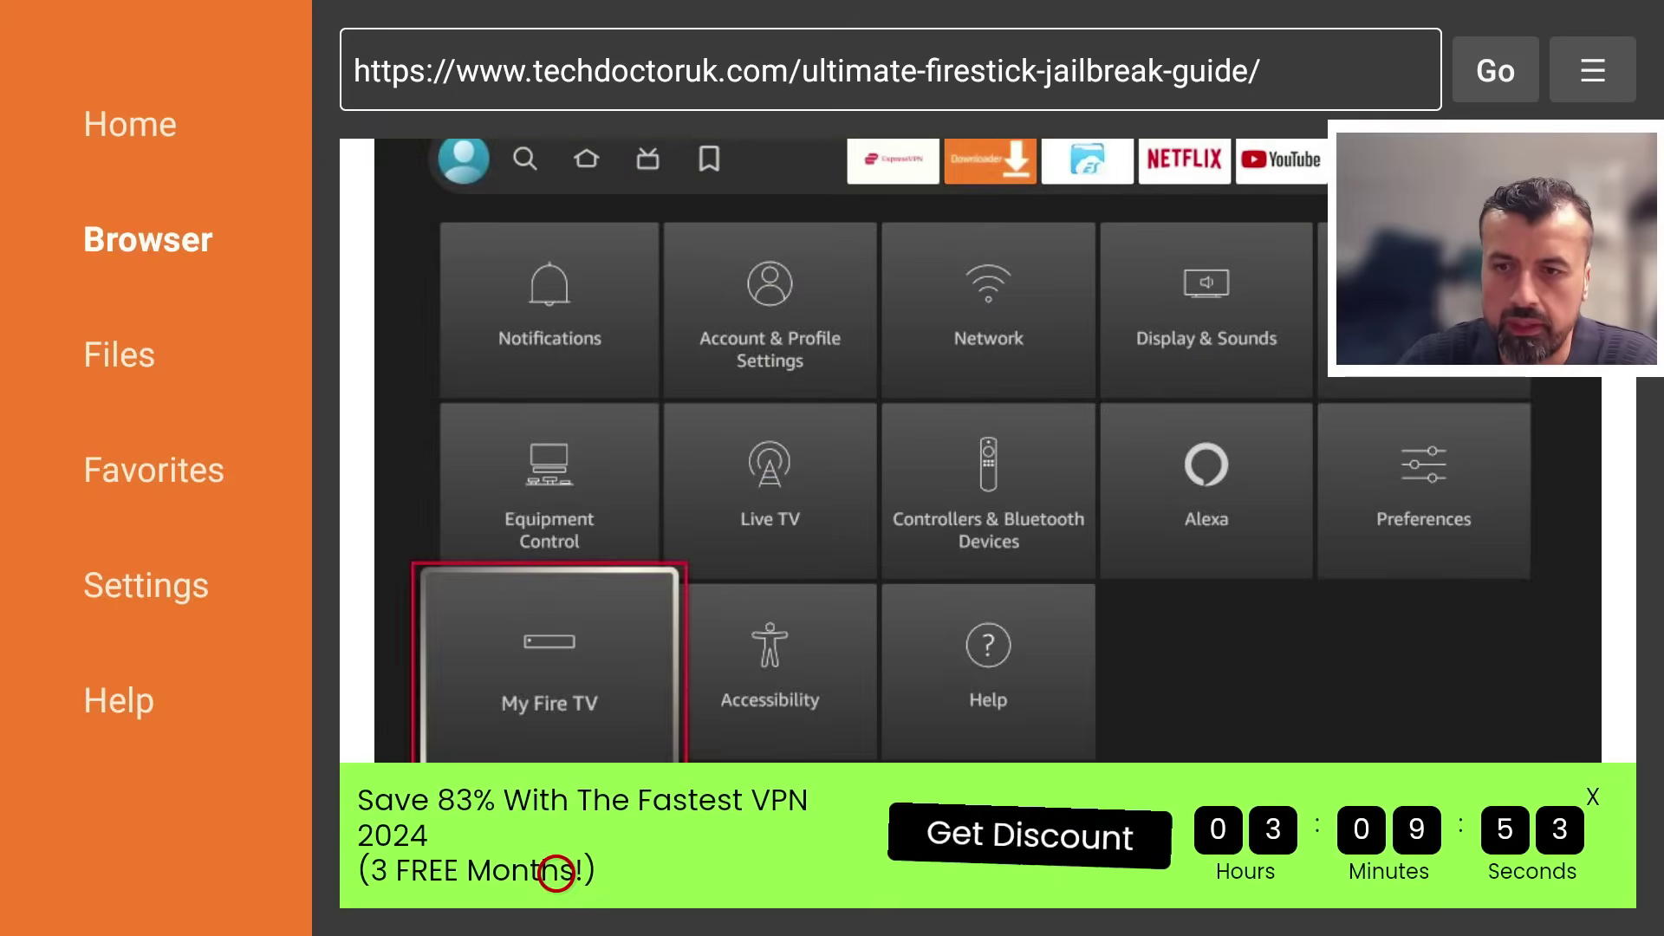
scroll(556, 872, down, 15)
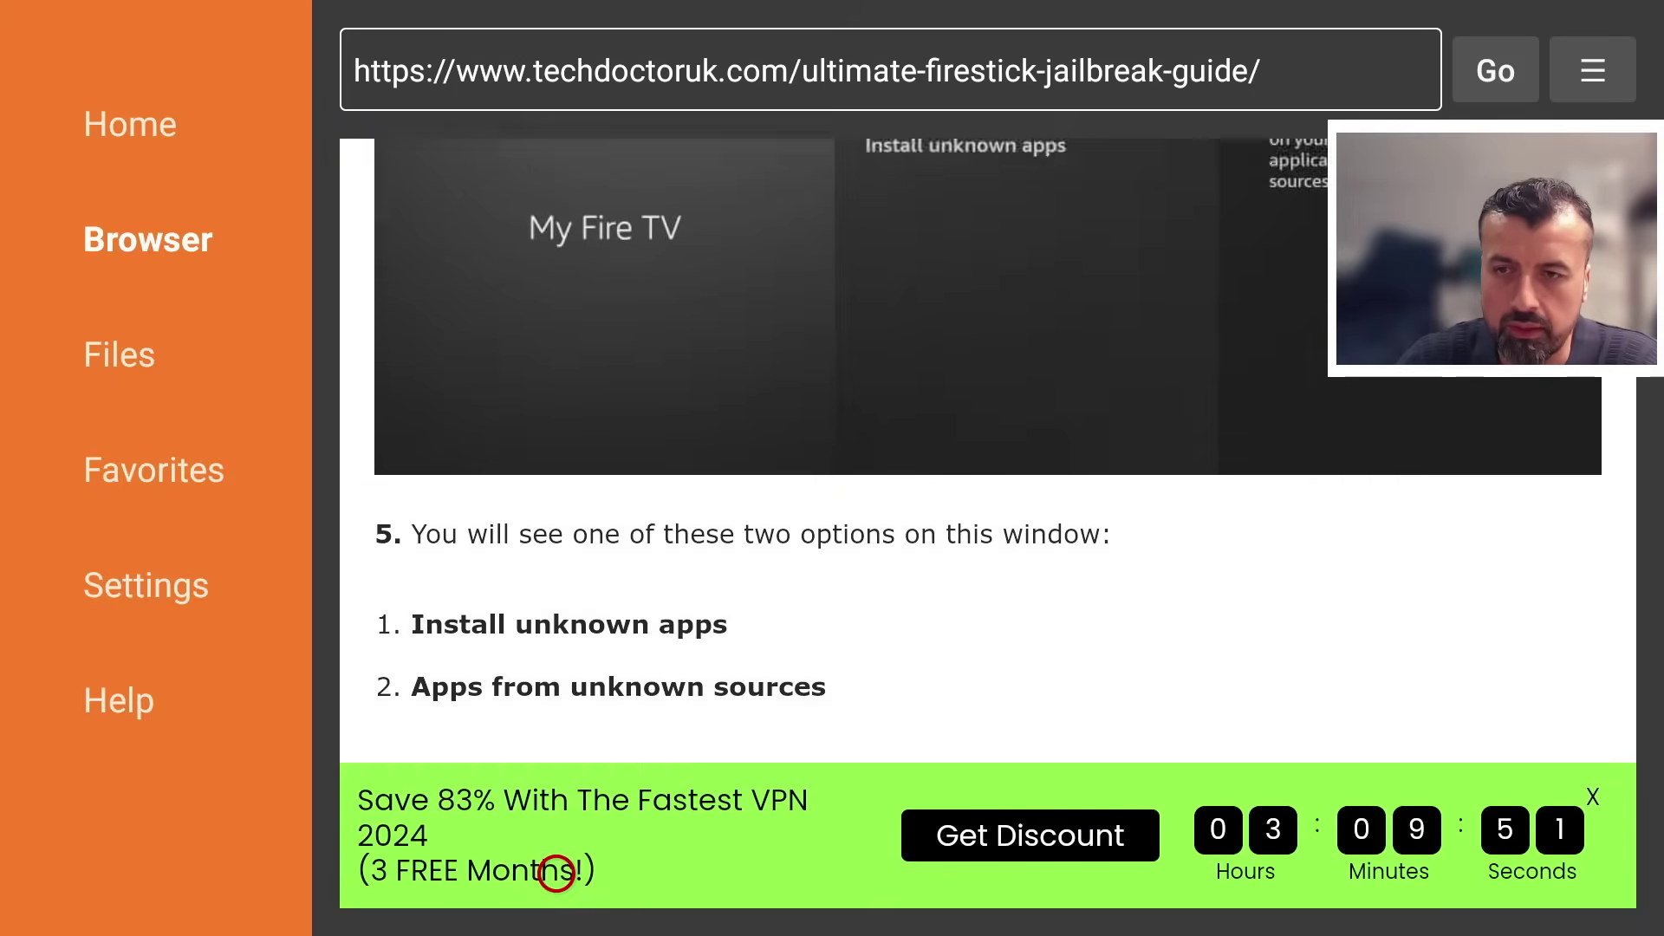
scroll(556, 873, down, 10)
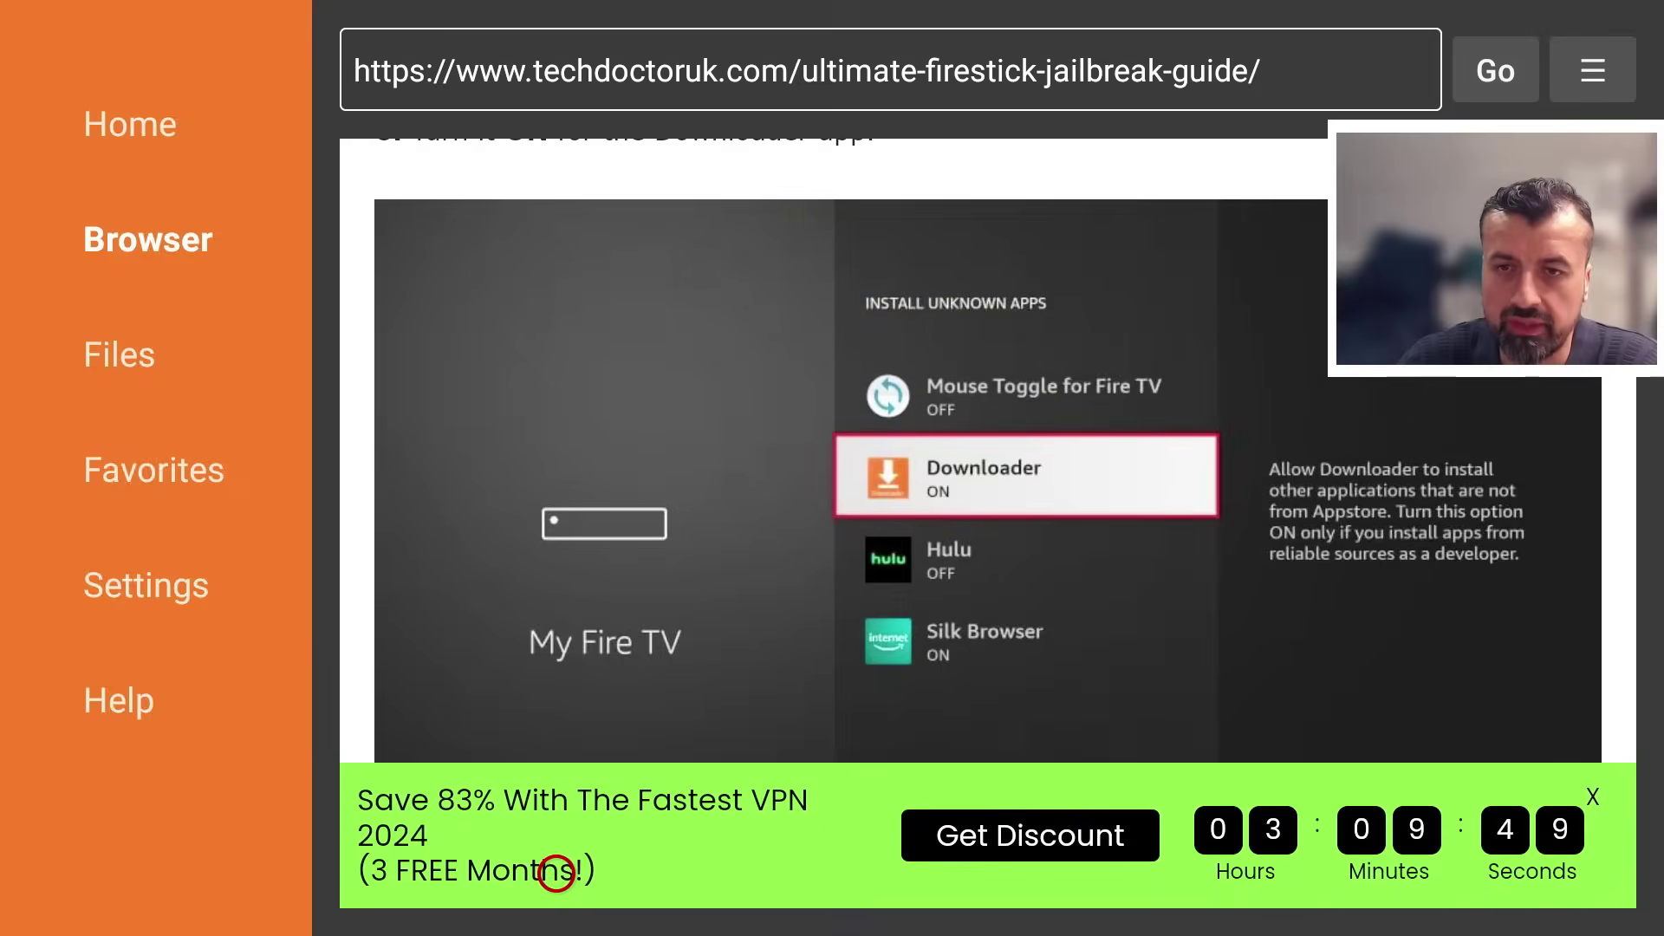
scroll(556, 873, down, 10)
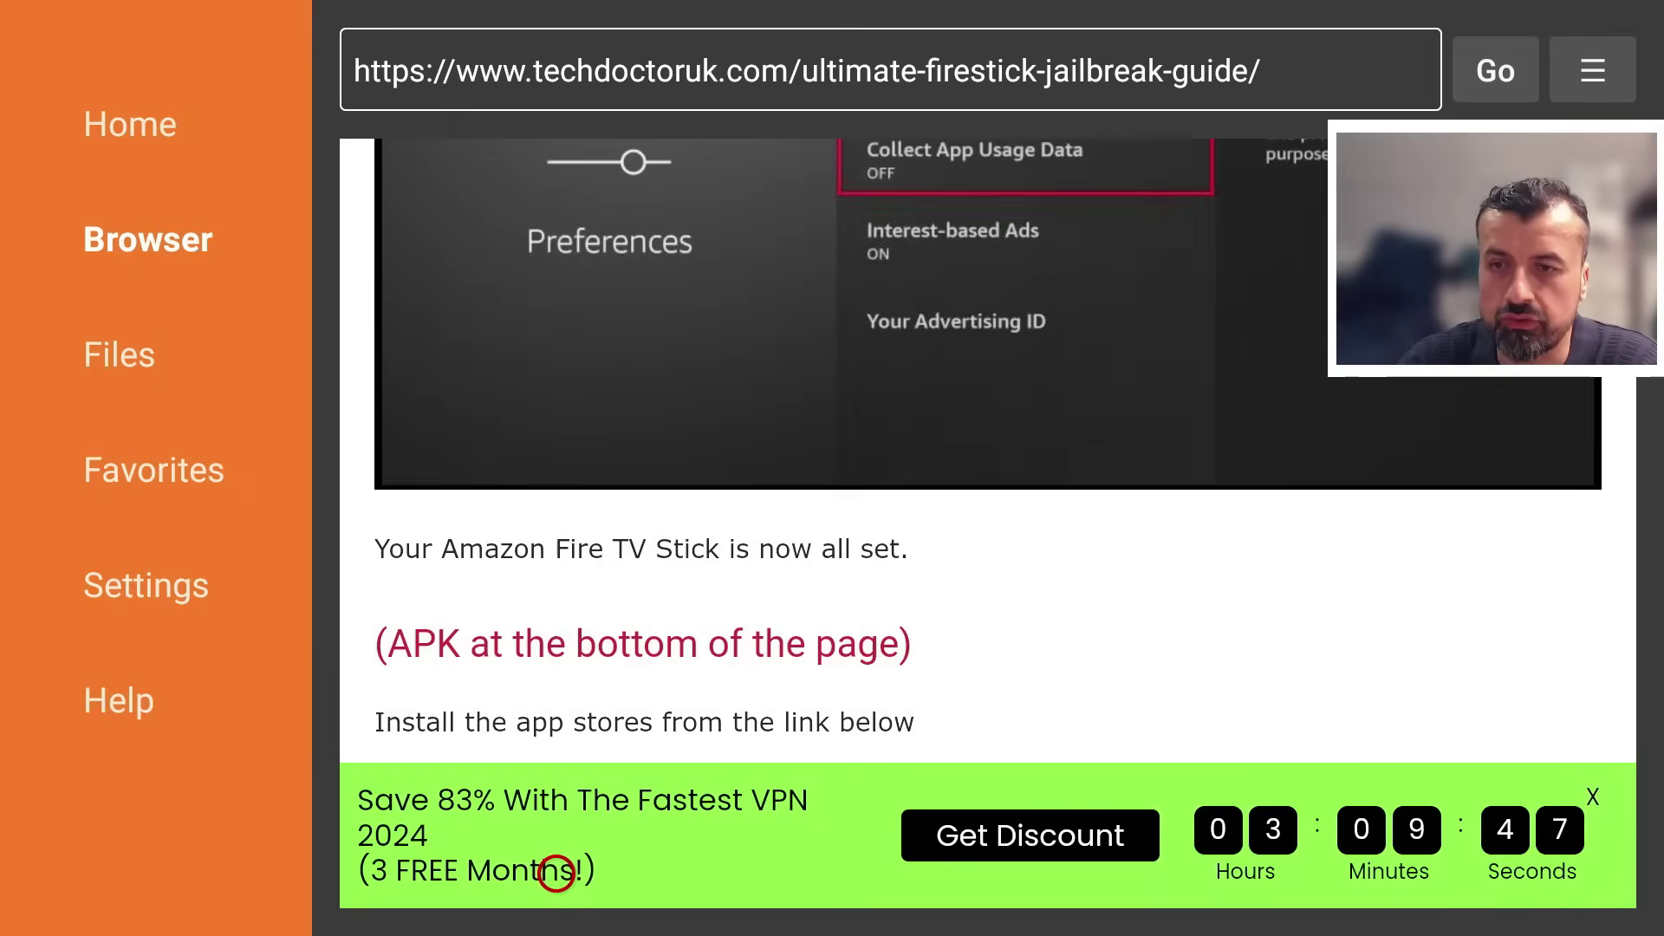
scroll(555, 873, down, 8)
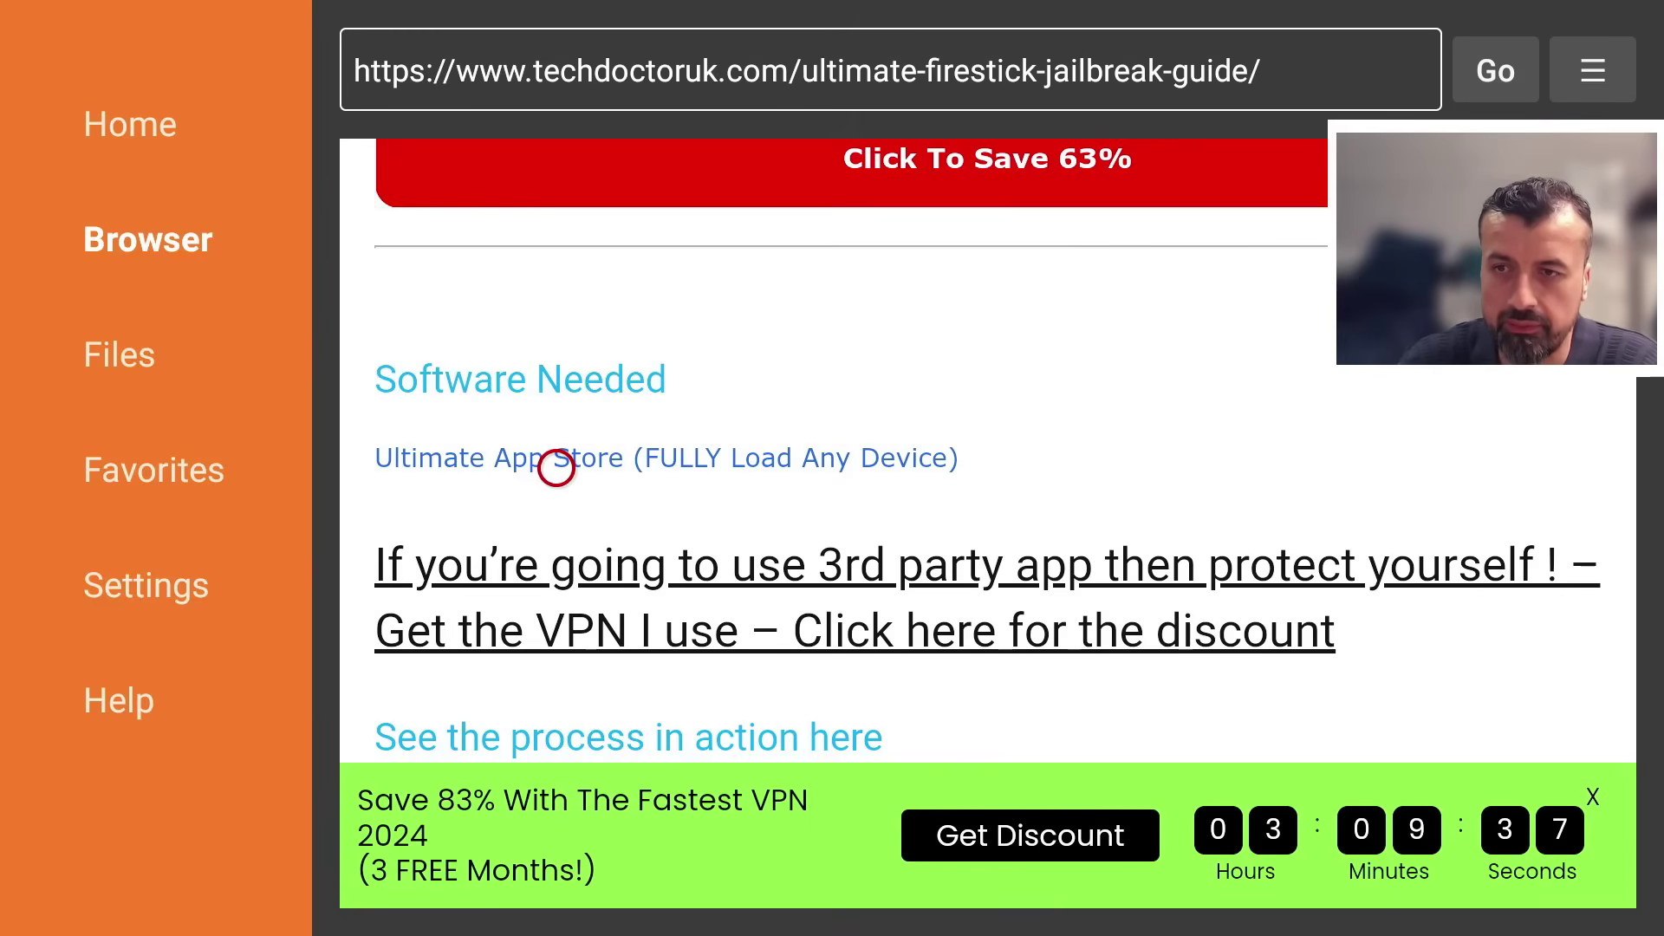
click(556, 468)
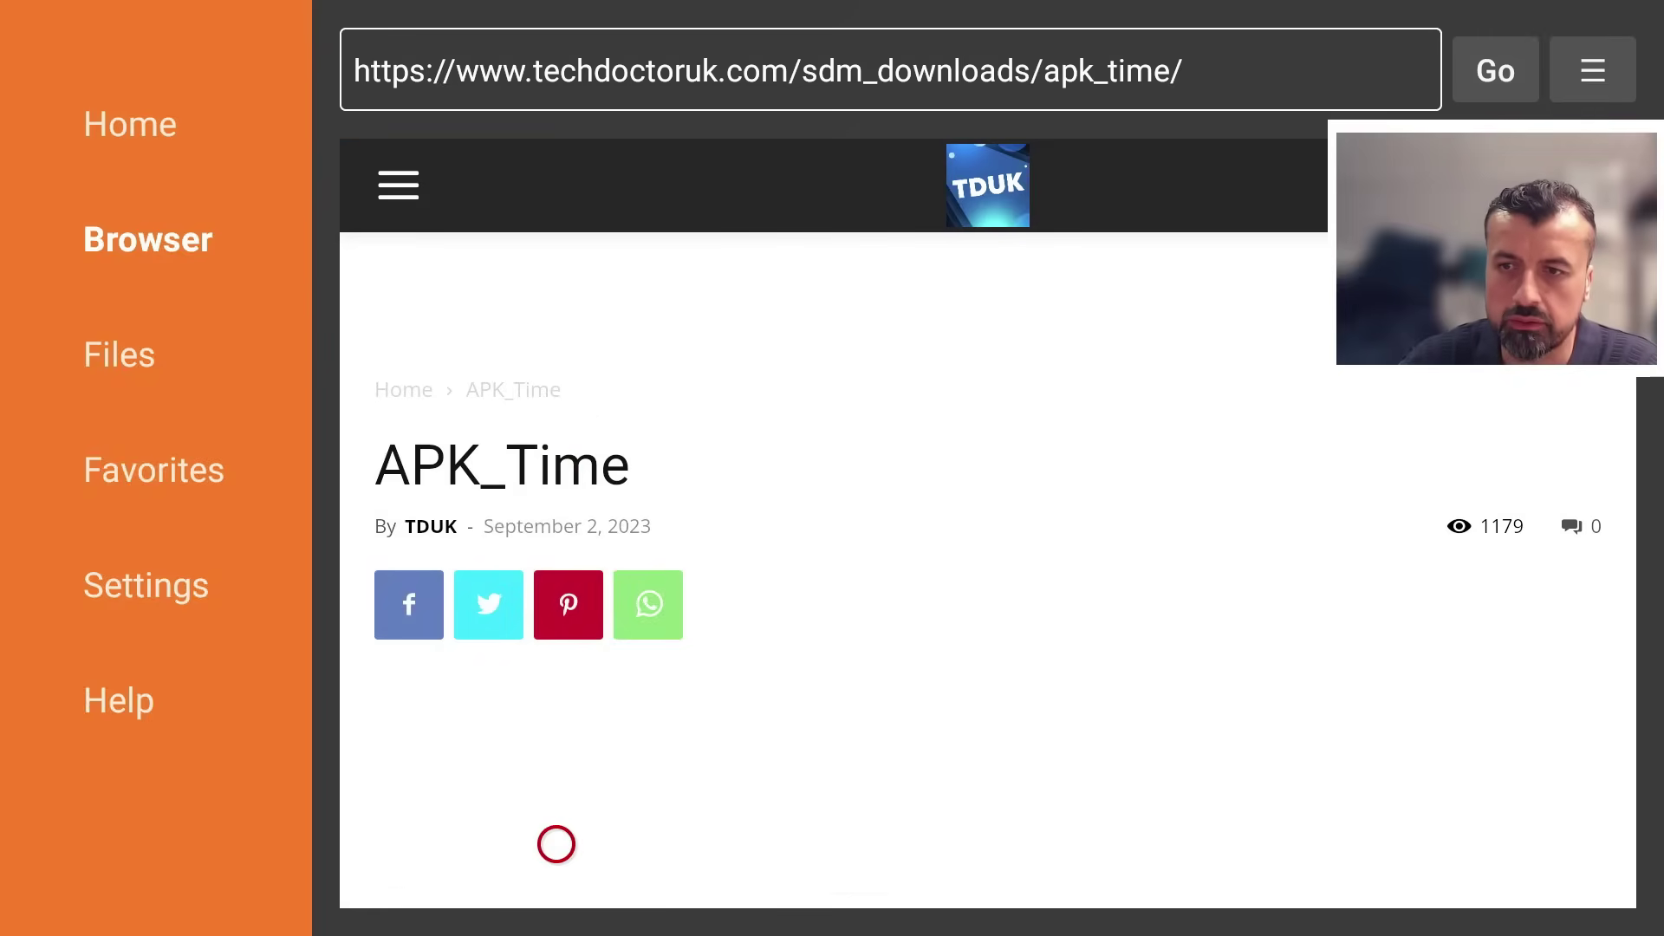
scroll(557, 867, down, 10)
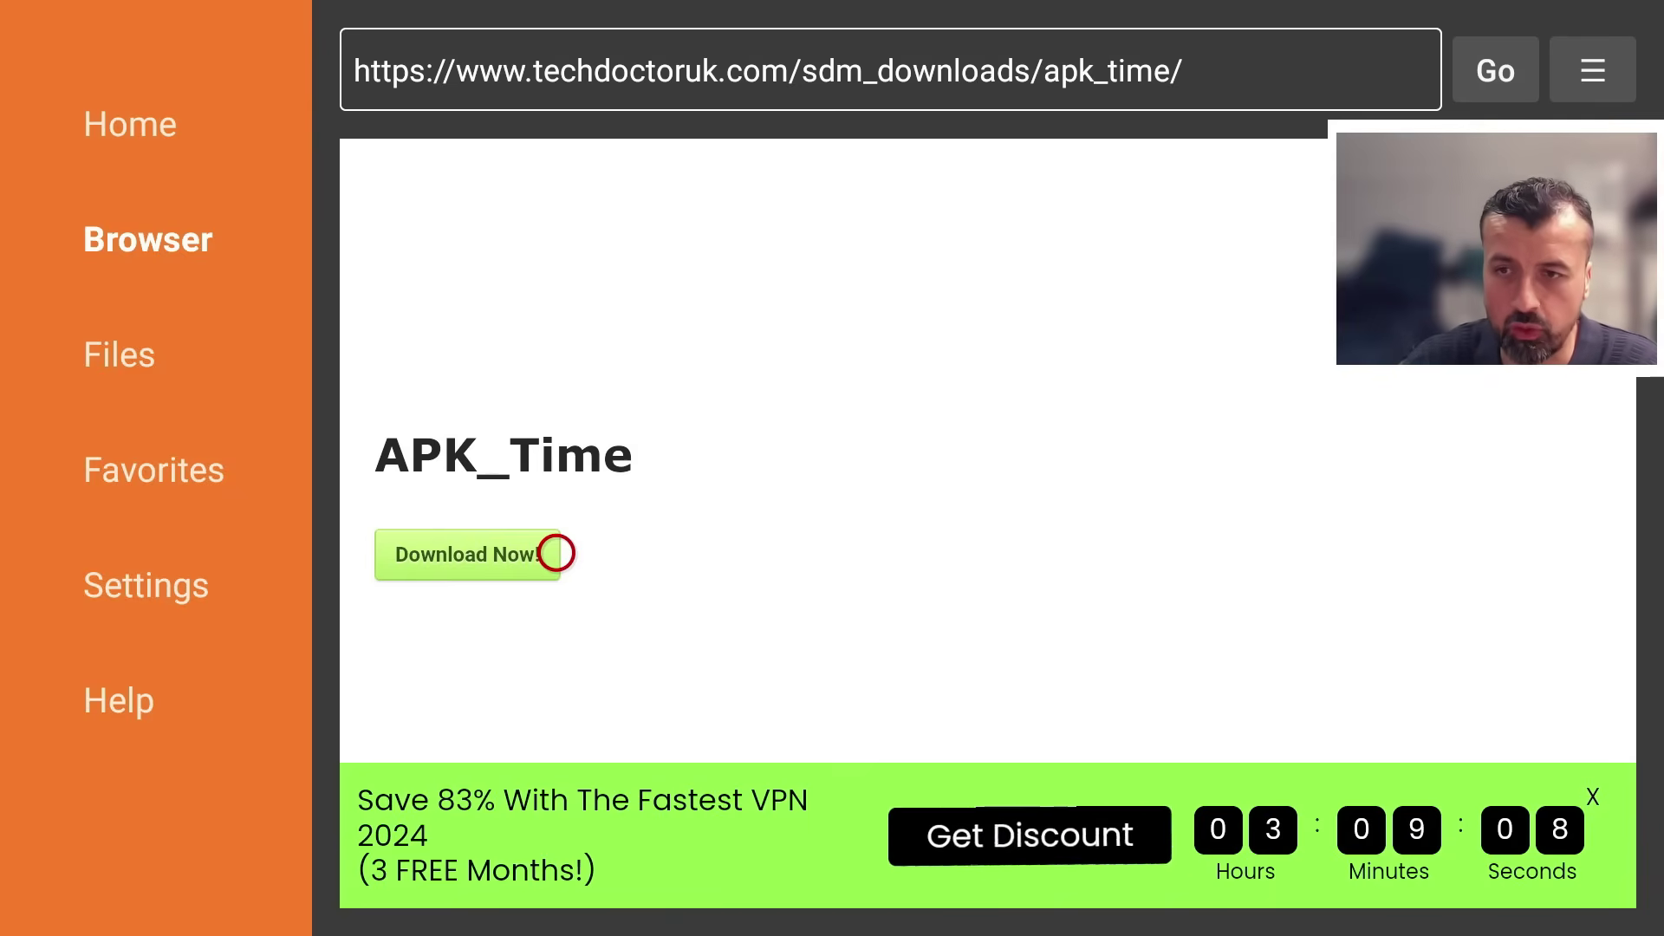
click(556, 553)
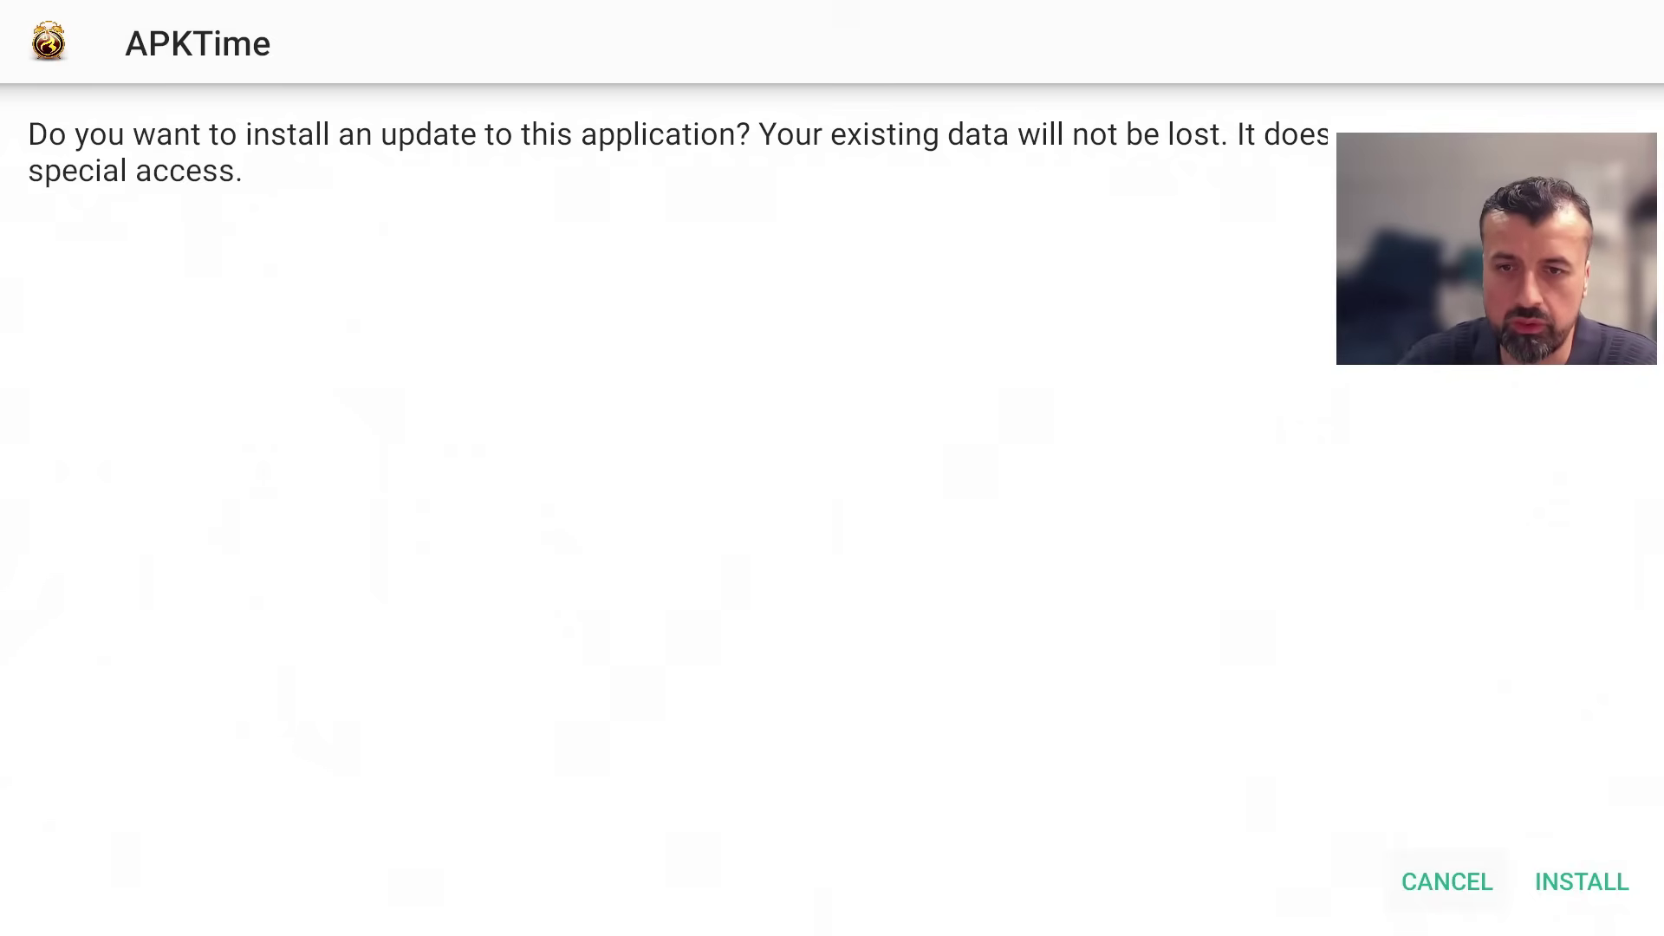
Install the APKTime update, dismiss the Done and Status dialogs, and return Home.
key(Right)
key(Return)
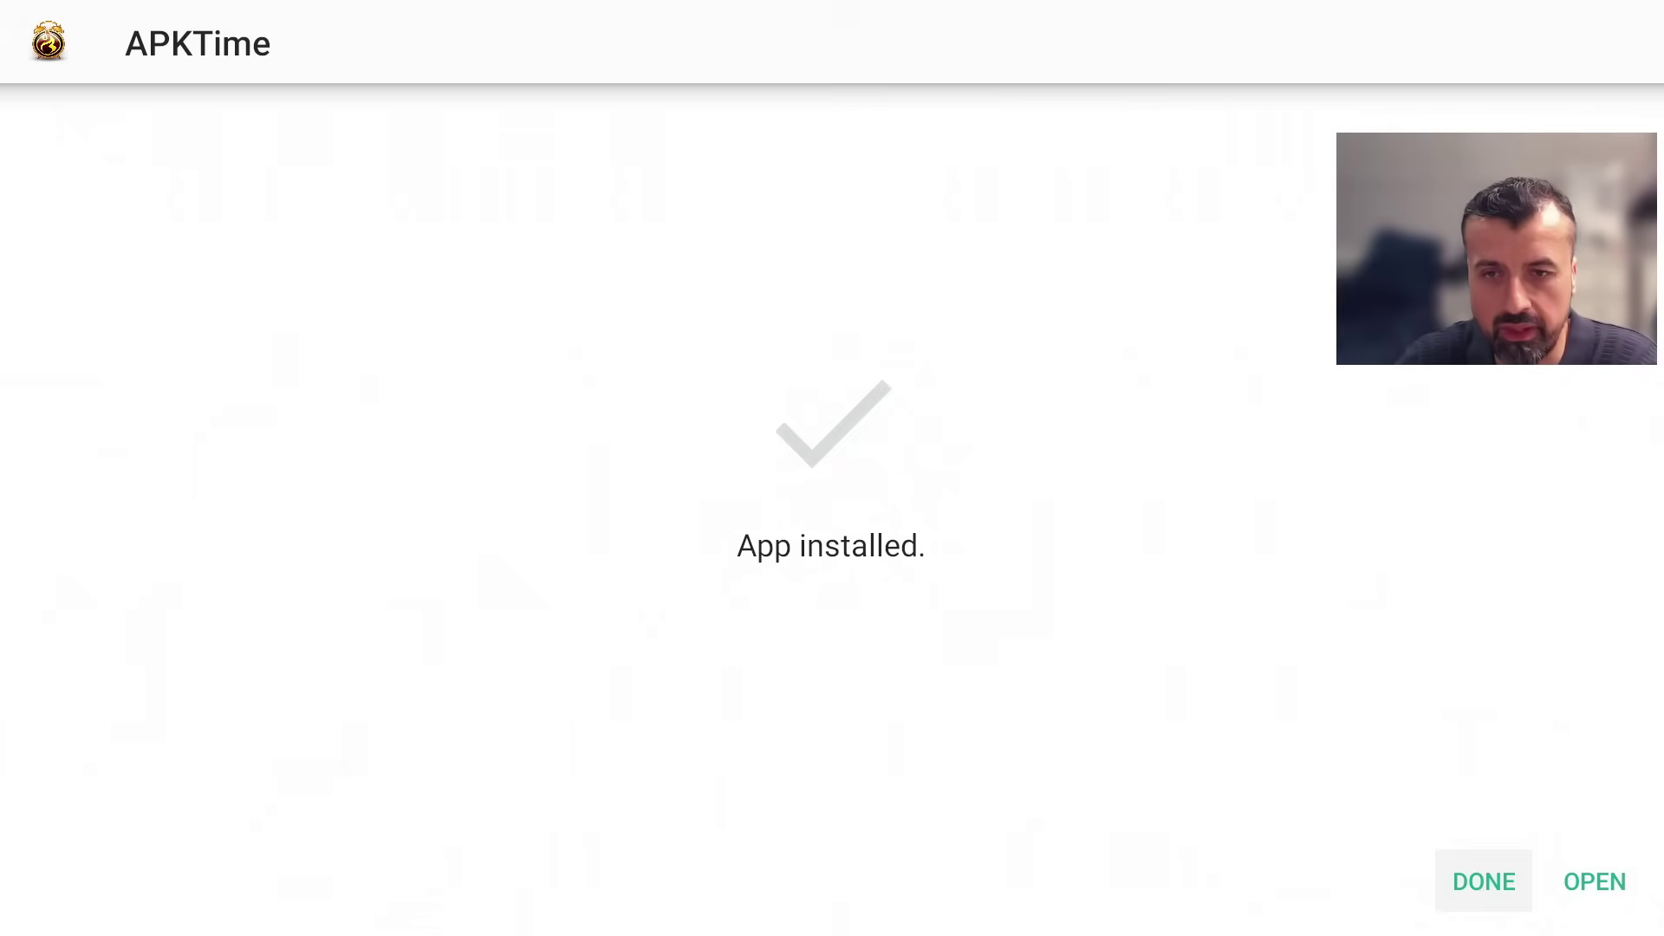
key(Return)
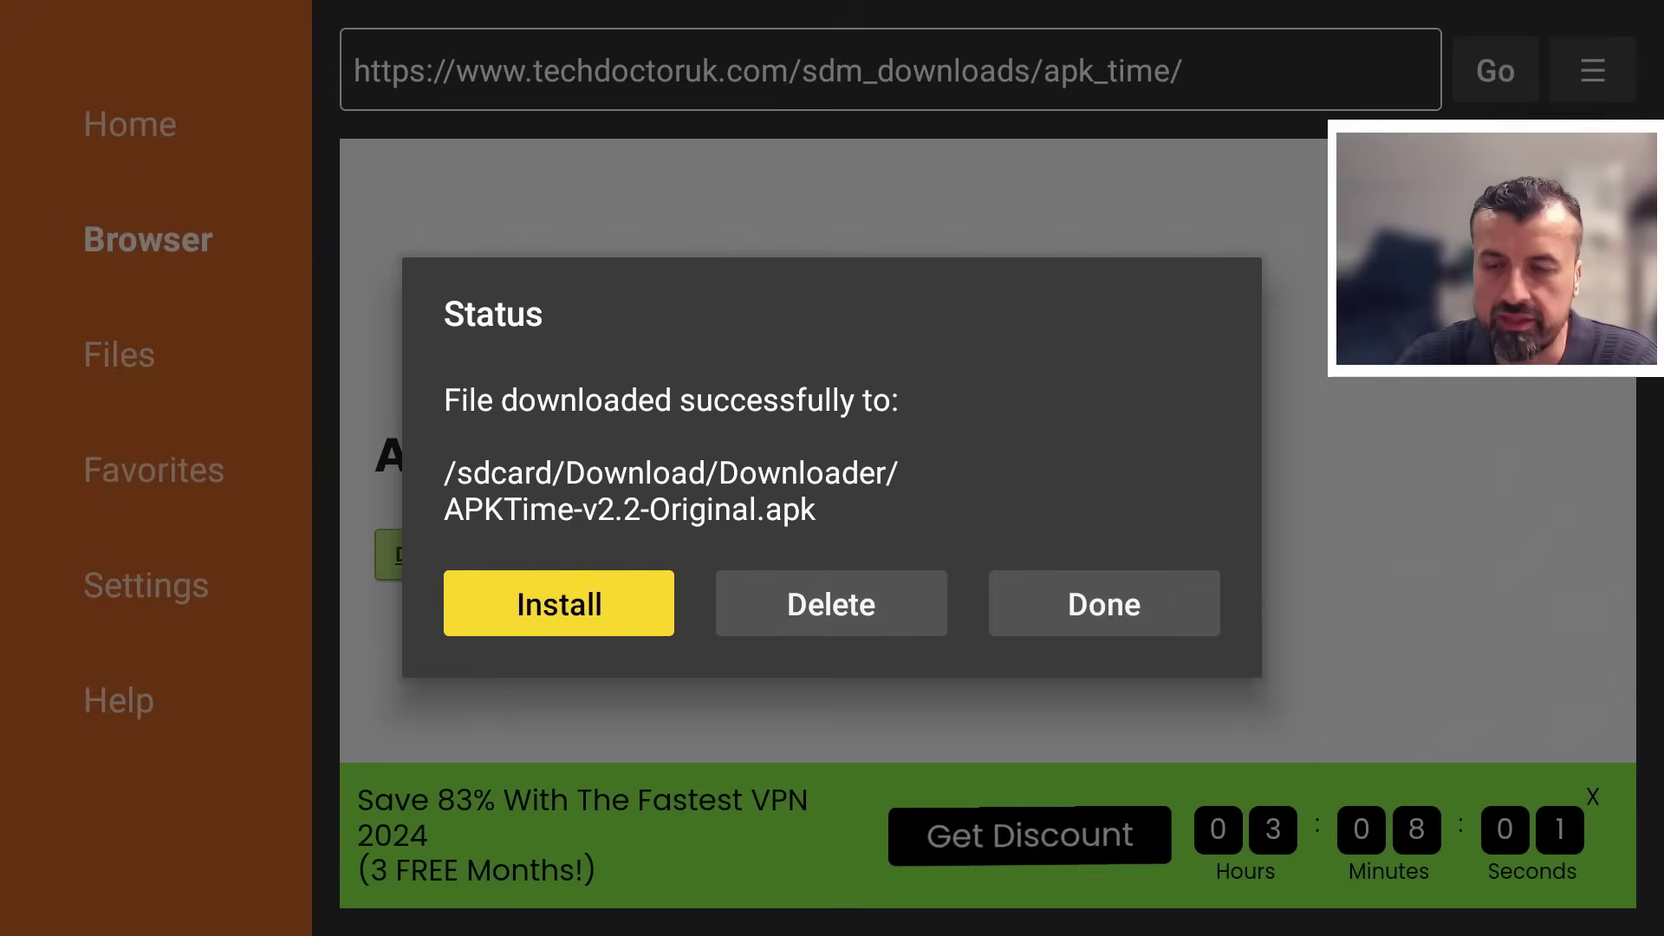
key(Escape)
key(Home)
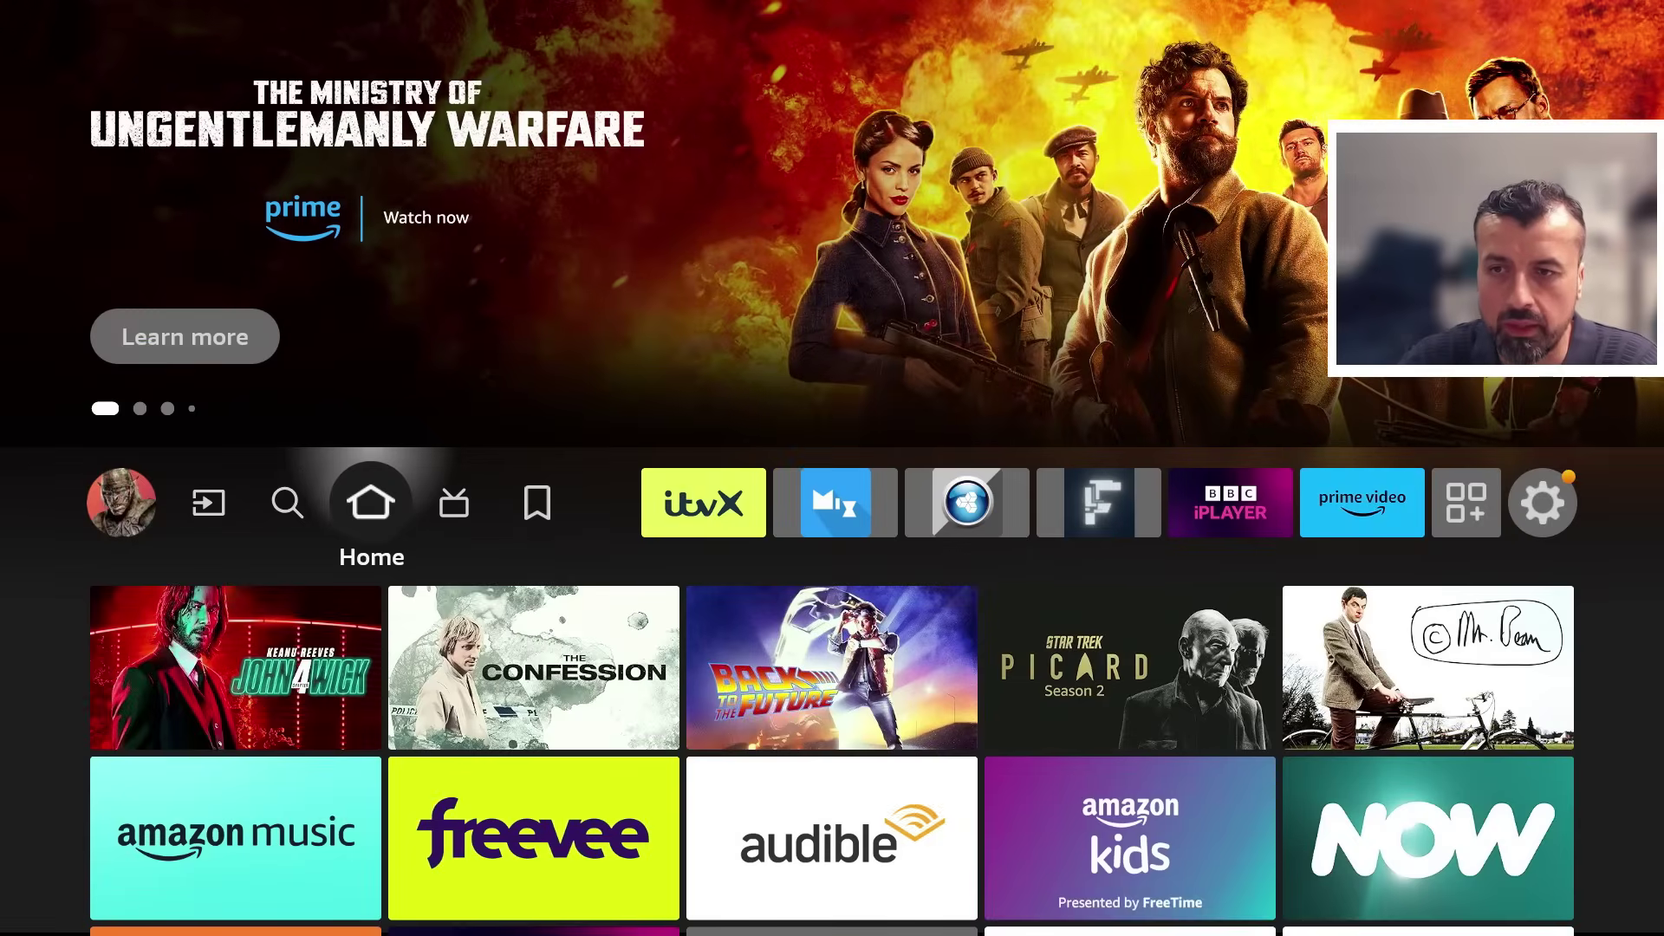
Navigate to Settings > My Fire TV > Developer Options.
key(Left)
key(Left)
key(Left)
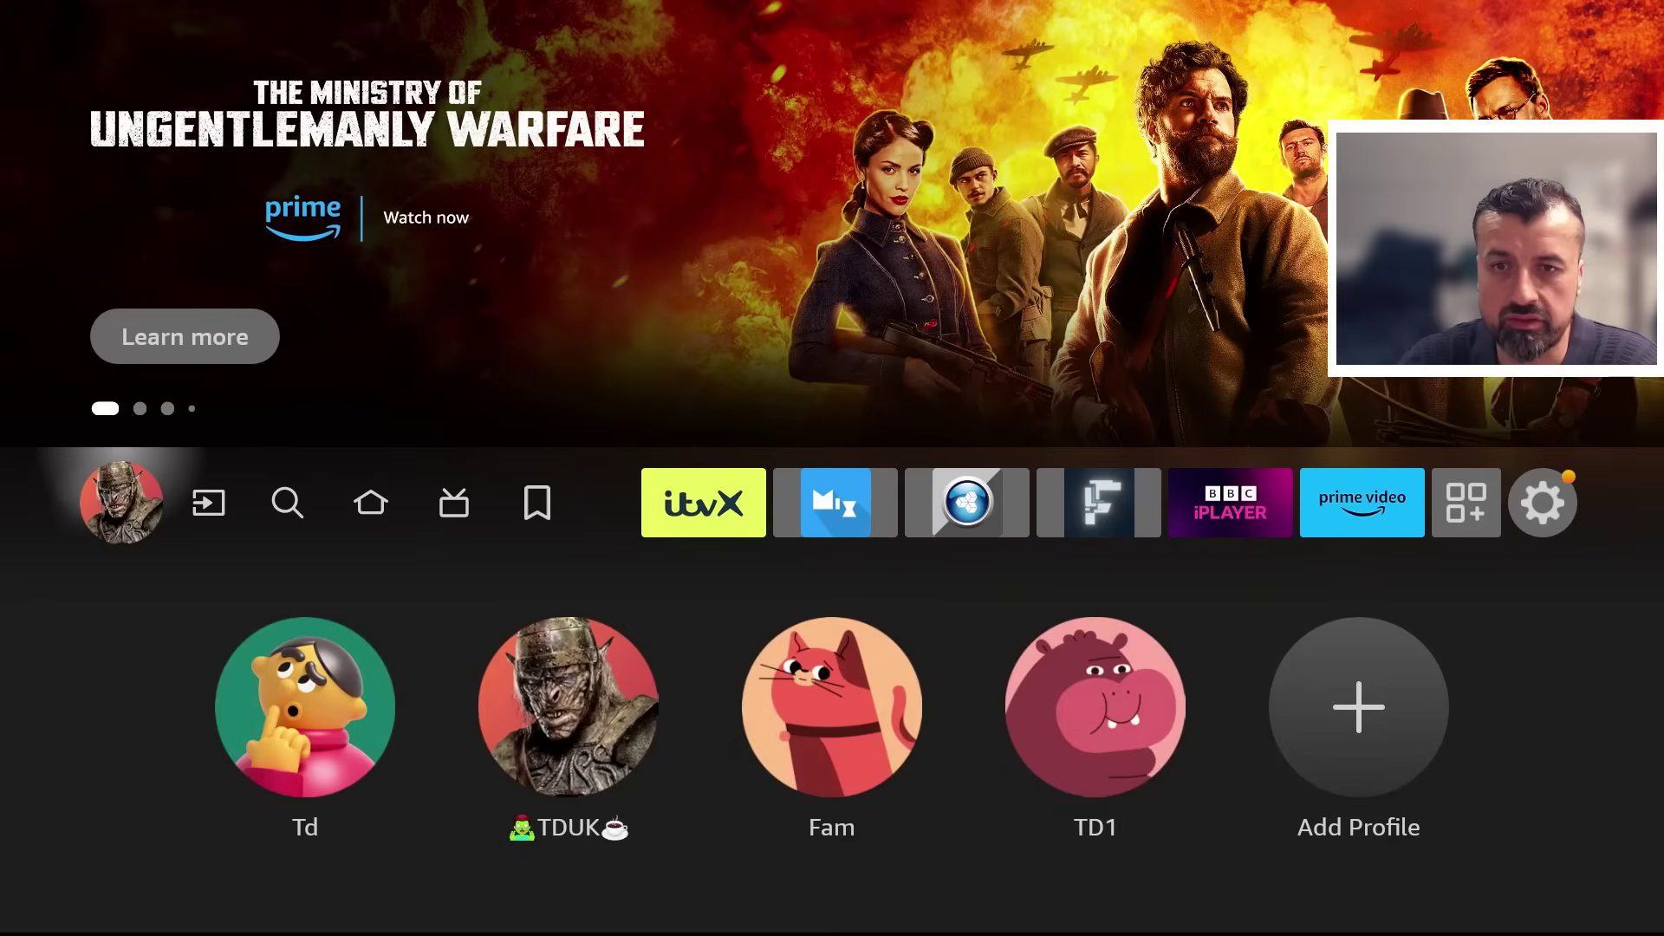
key(Left)
key(Down)
key(Down)
key(Down)
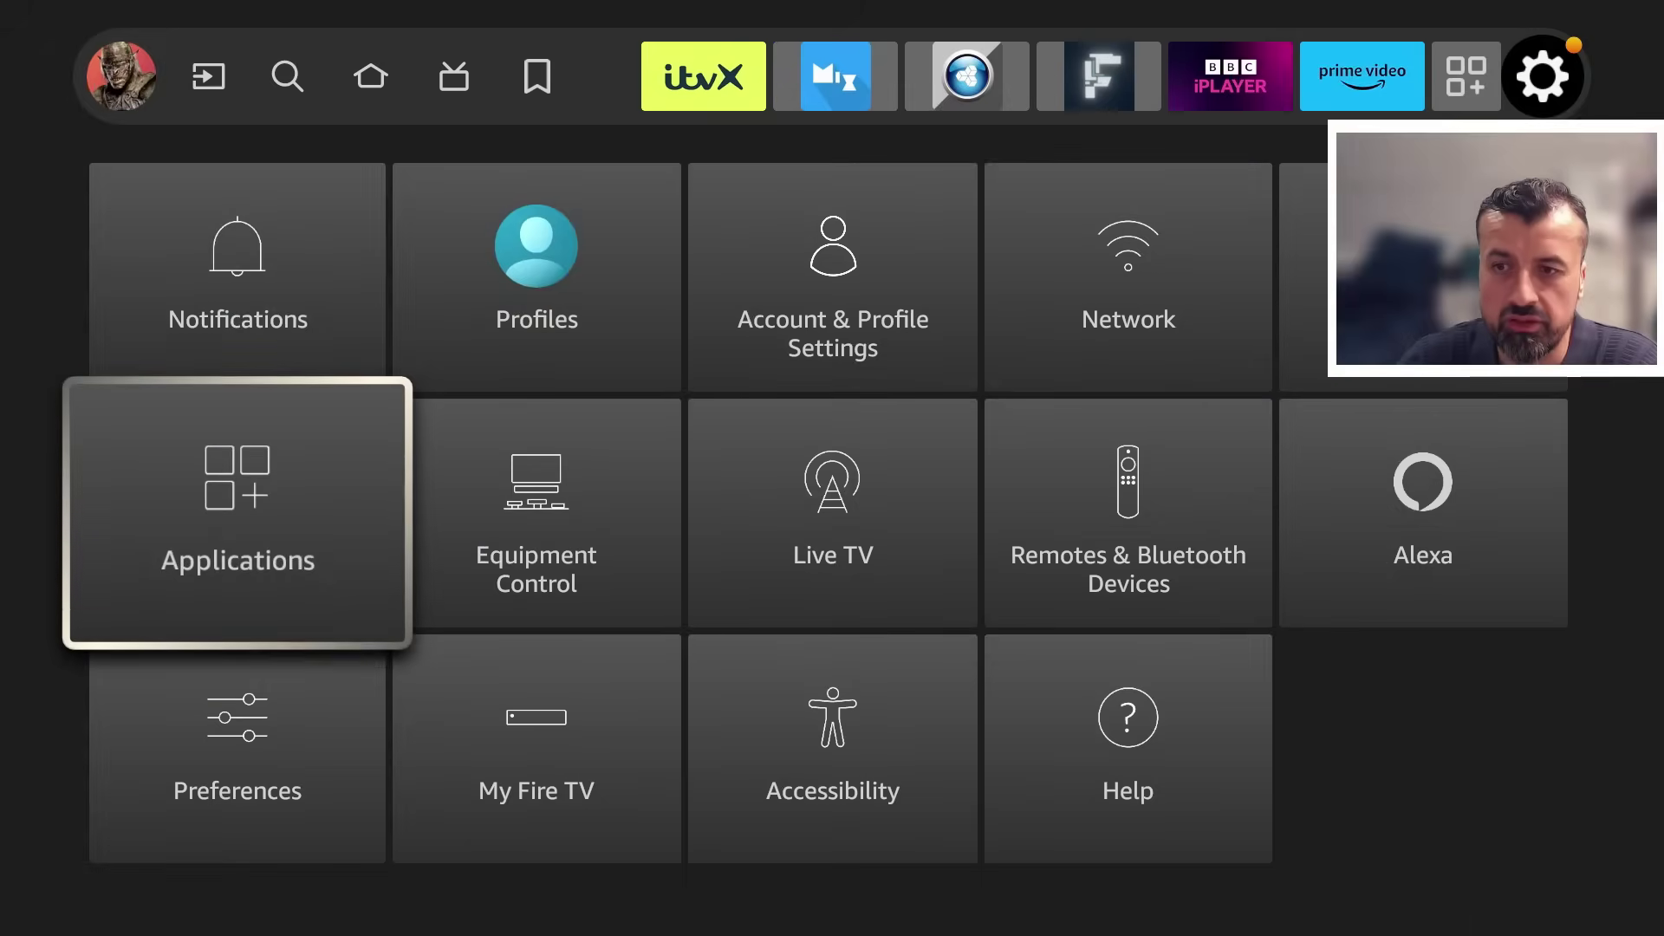
key(Right)
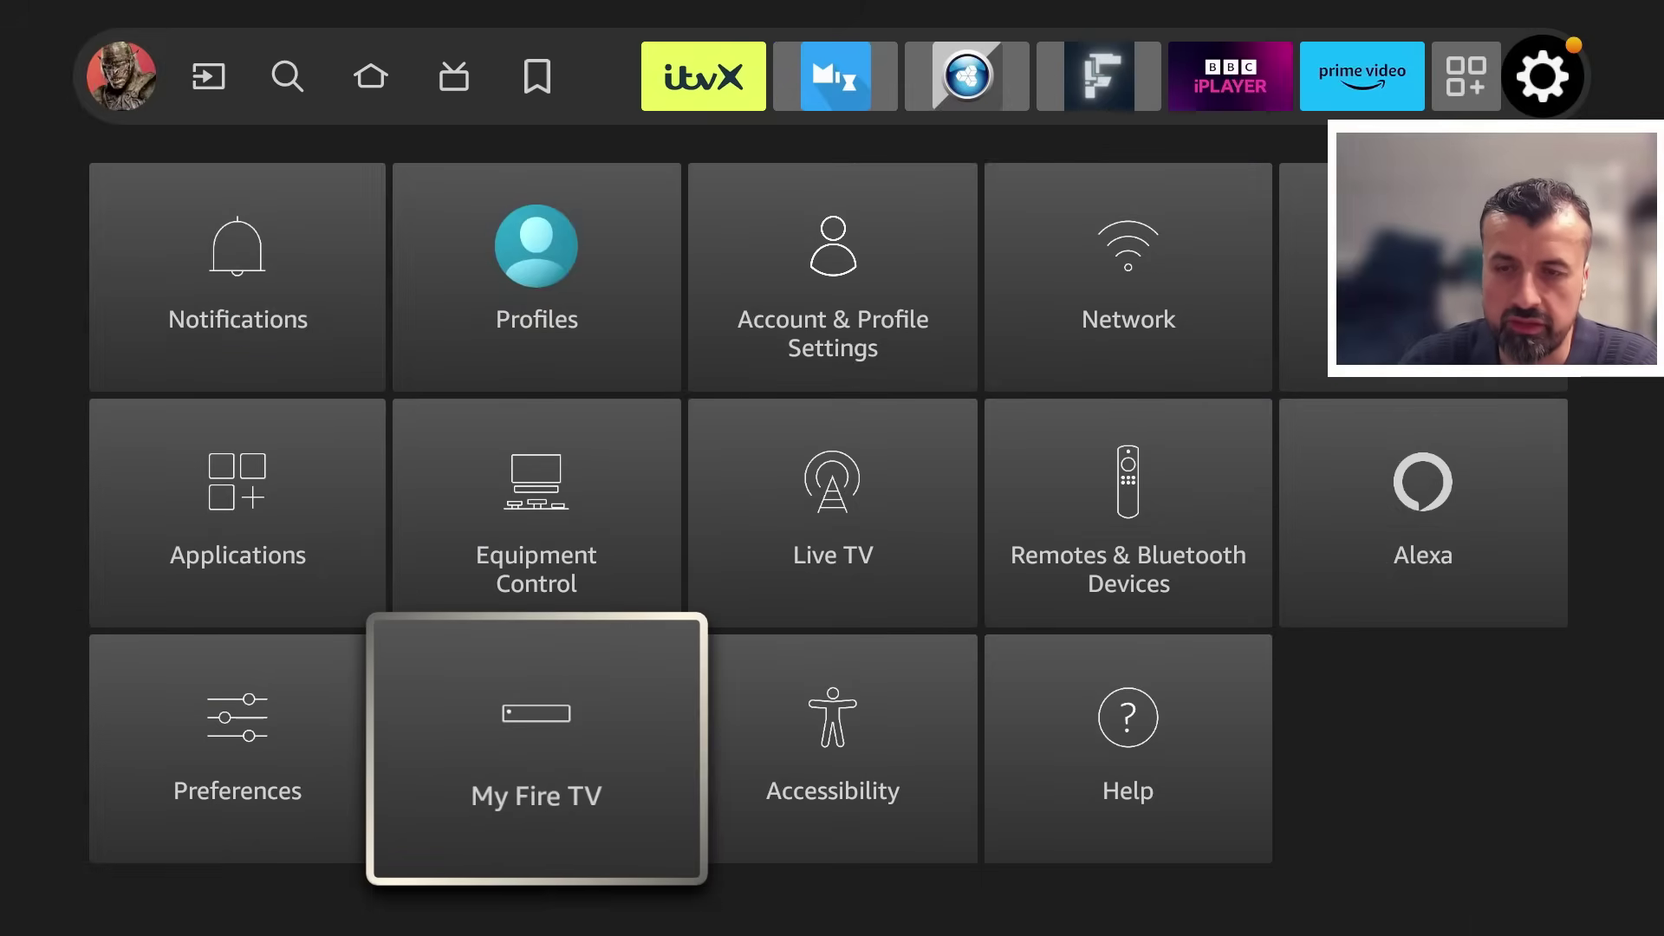
key(Return)
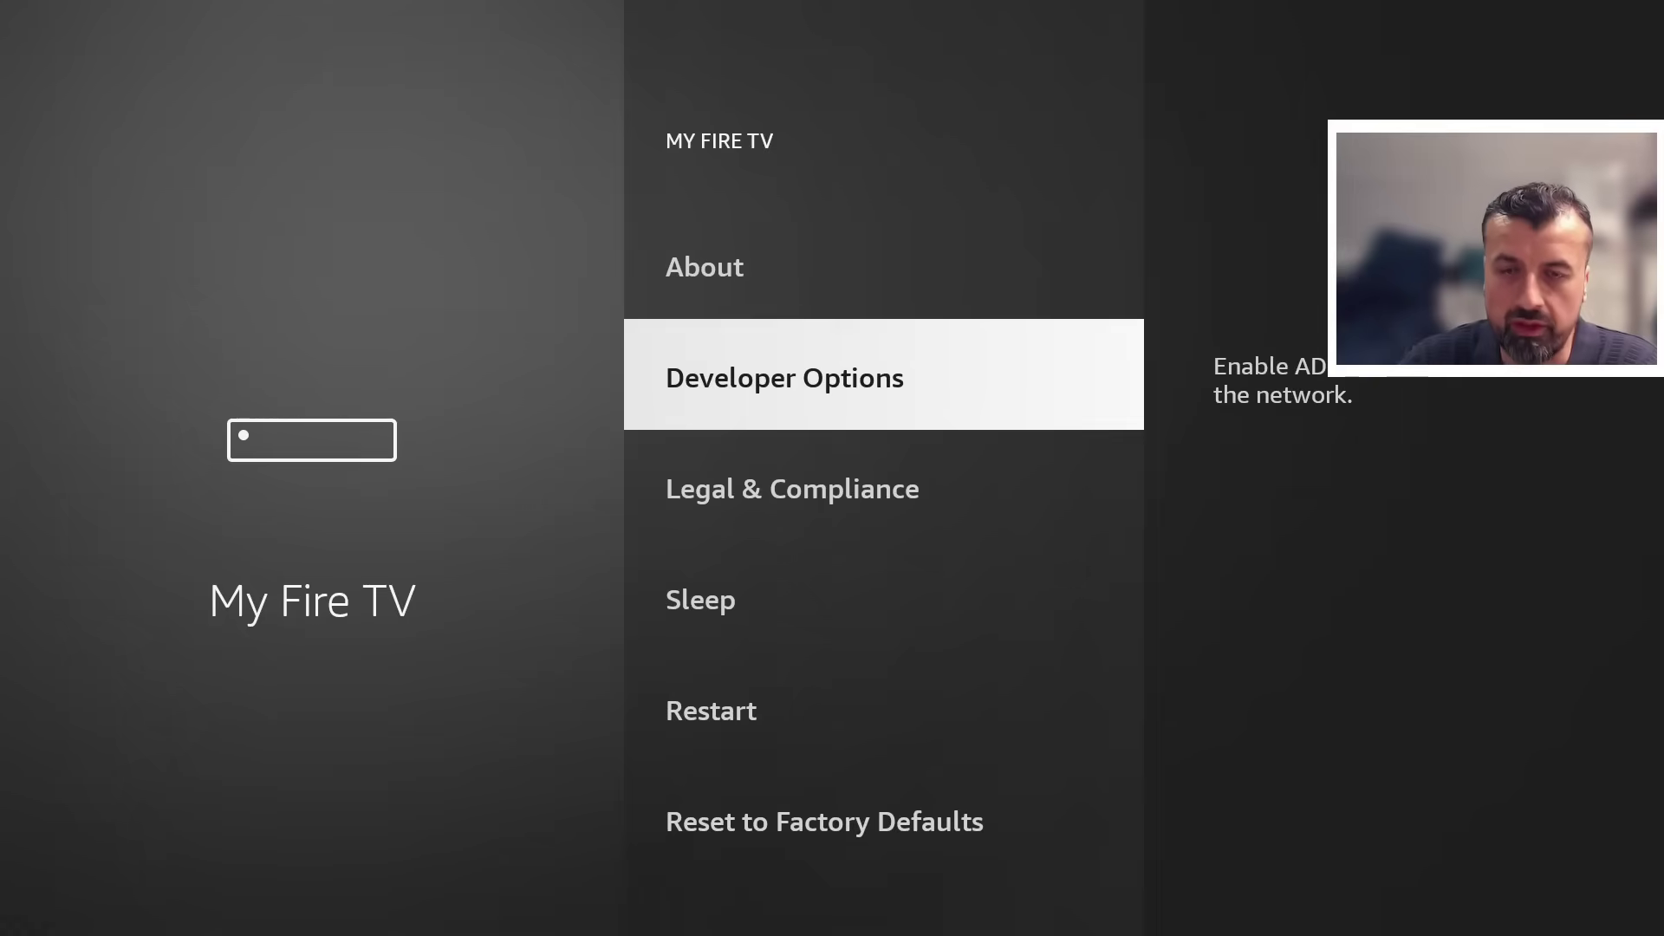
key(Return)
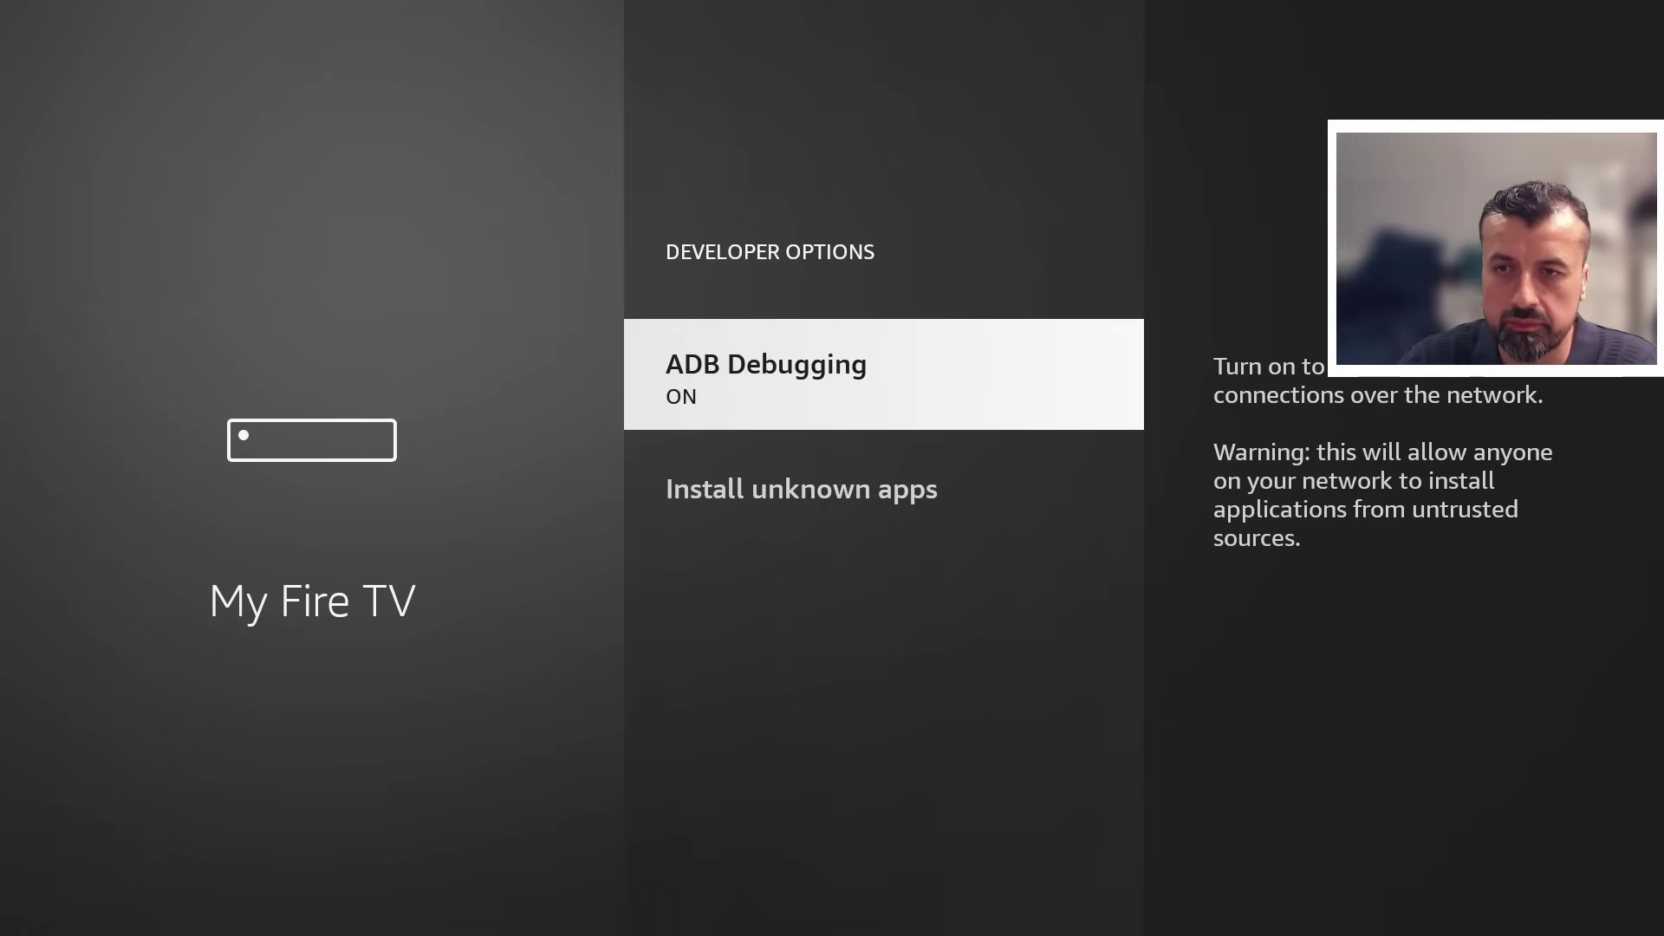
Switch APKTime ON in the Install unknown apps list.
key(Down)
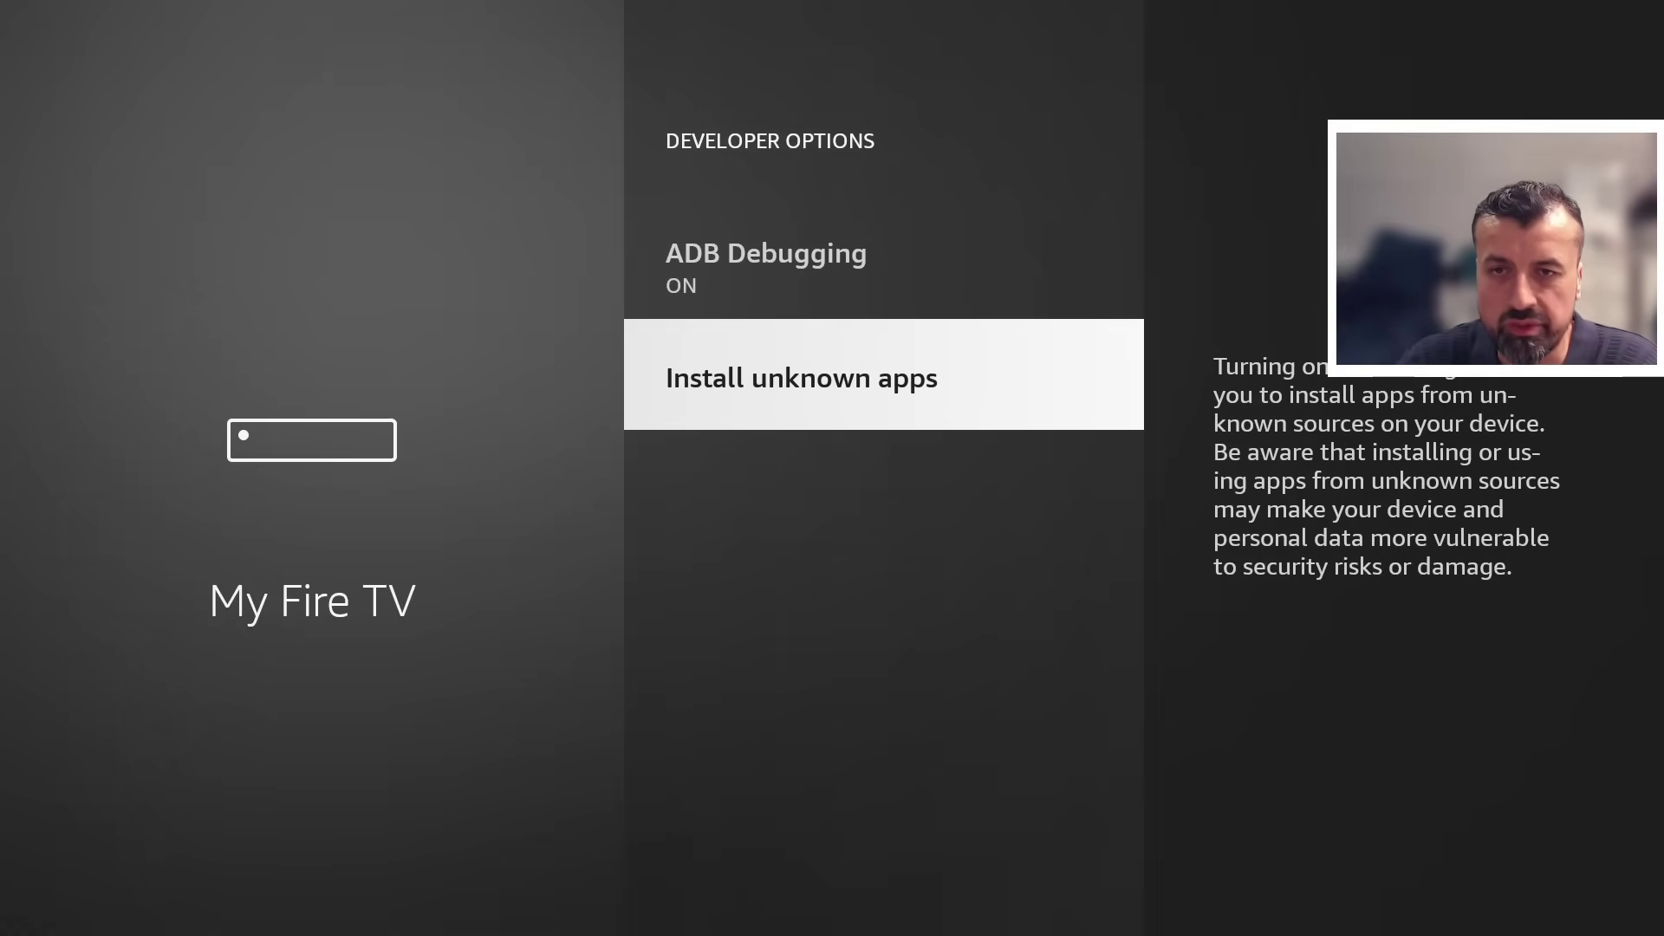
key(Return)
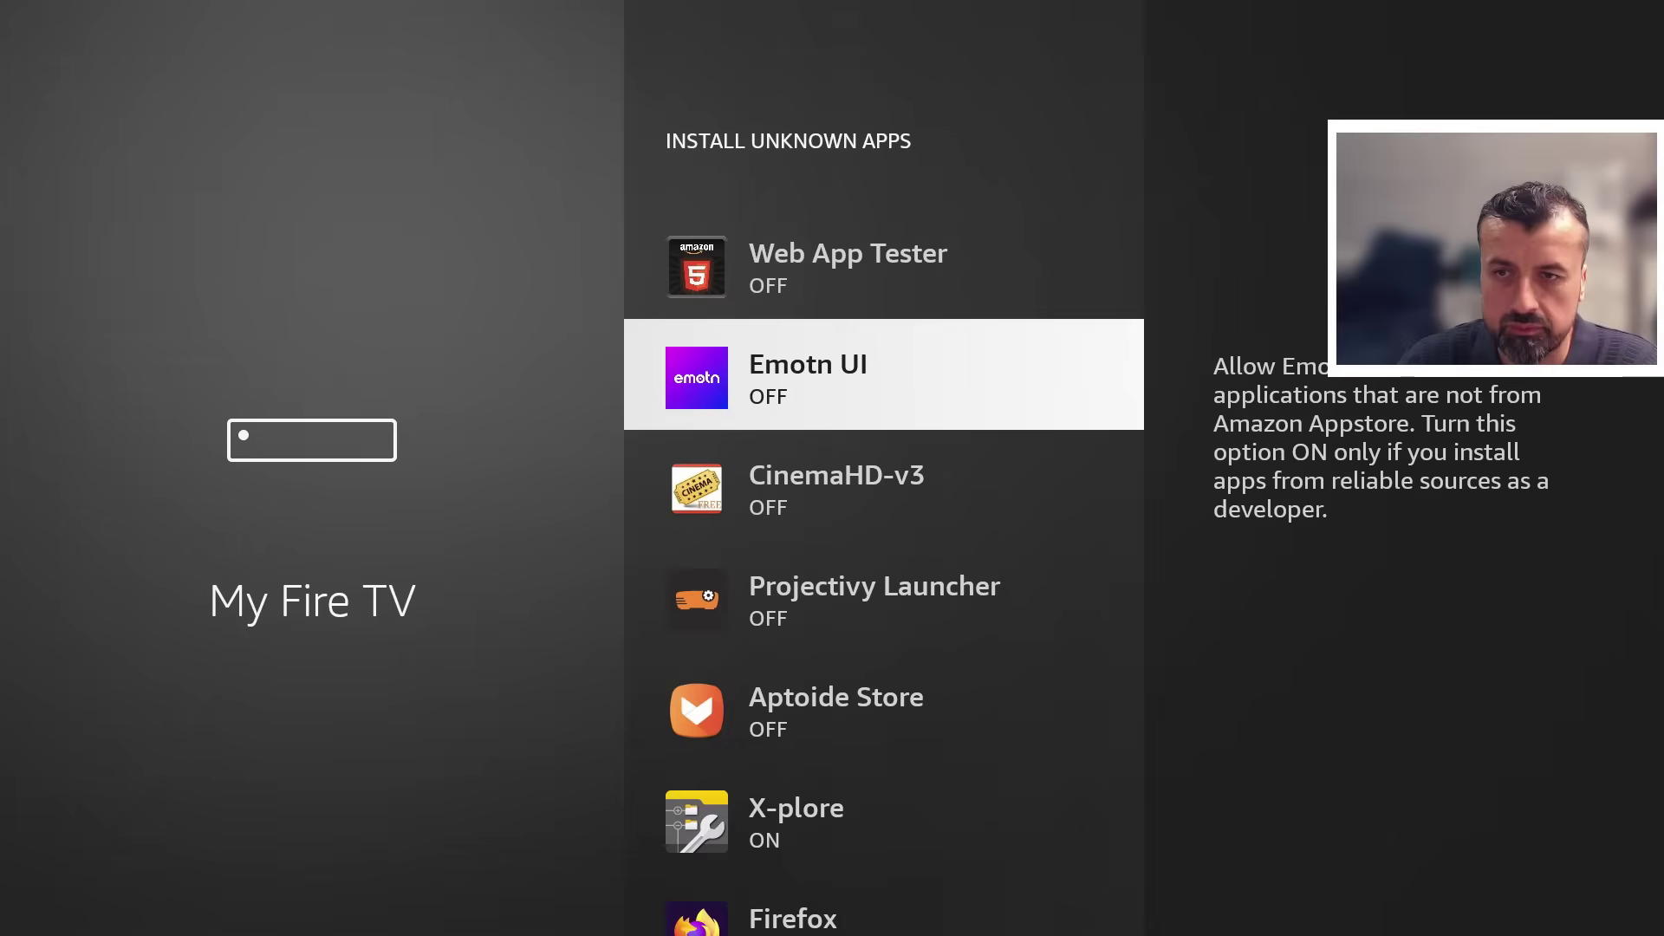
key(Down)
key(Down)
key(Down)
key(Down)
key(Down)
key(Down)
key(Down)
key(Down)
key(Down)
key(Down)
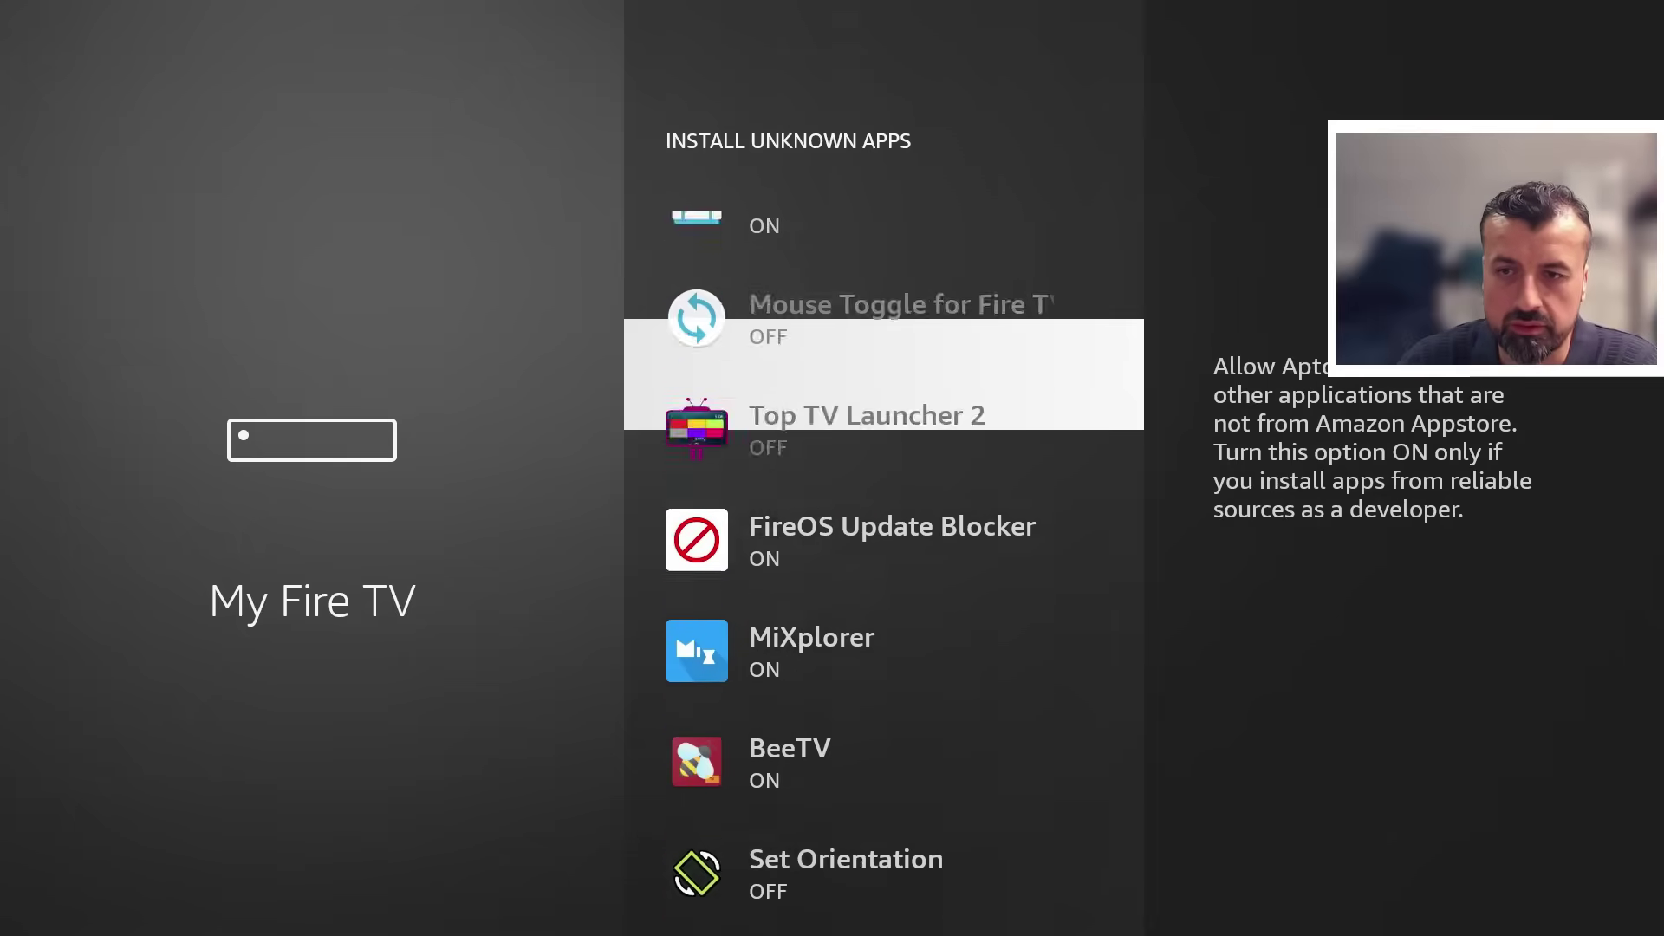
key(Down)
key(Down)
key(Down)
key(Down)
key(Down)
key(Down)
key(Down)
key(Down)
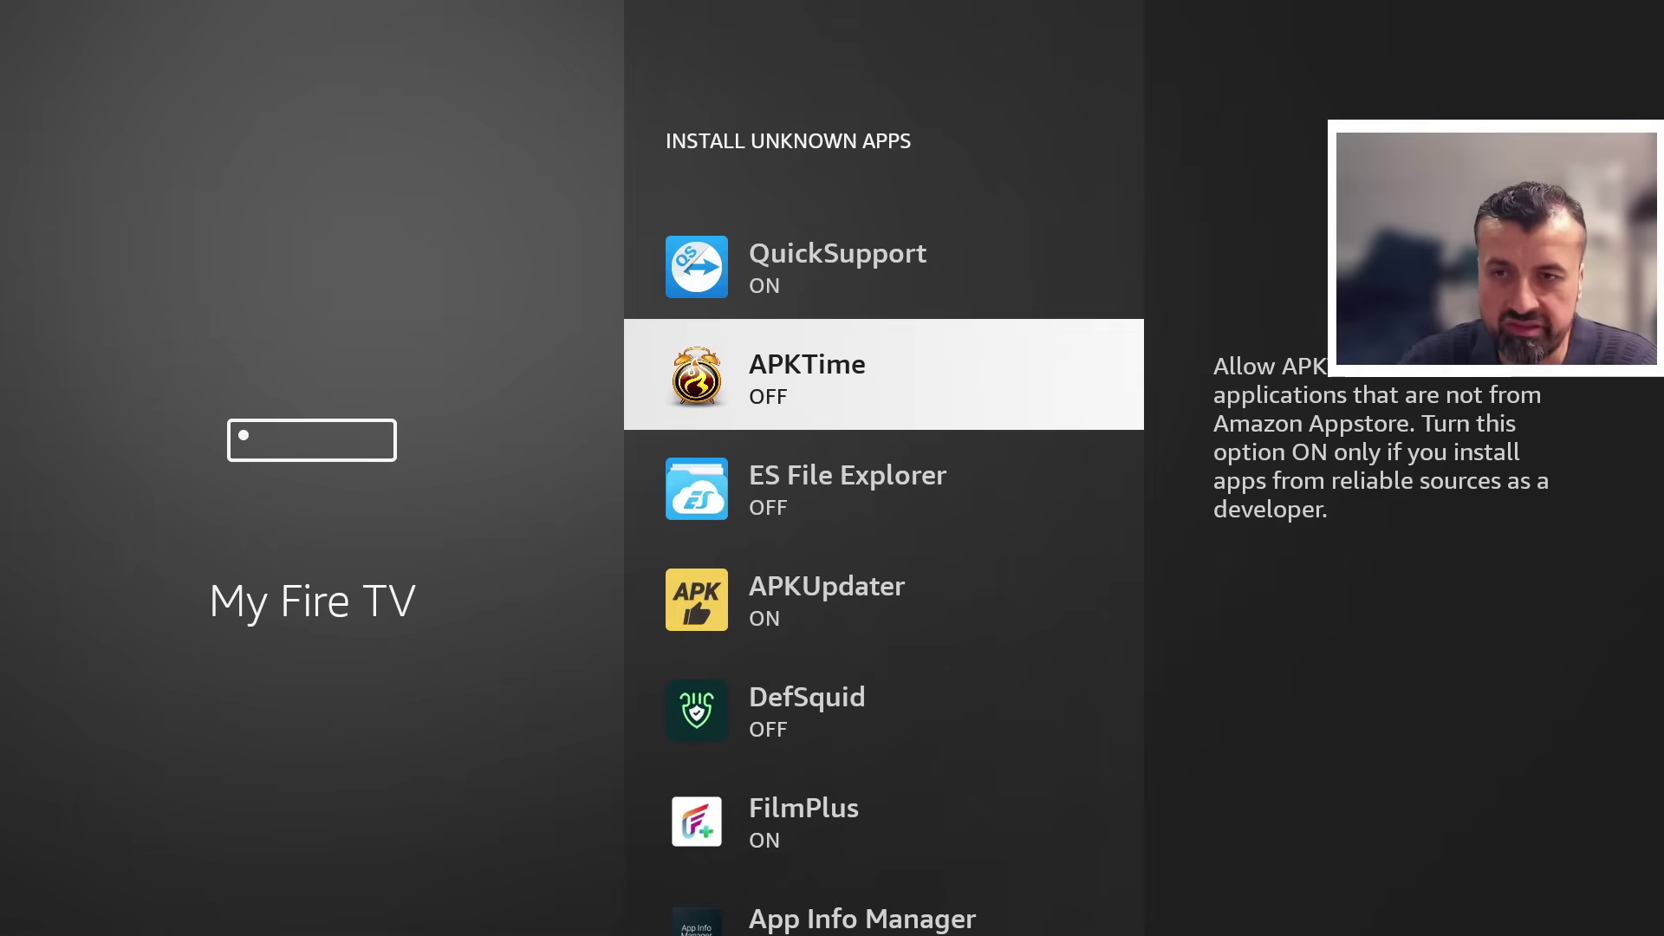
key(Return)
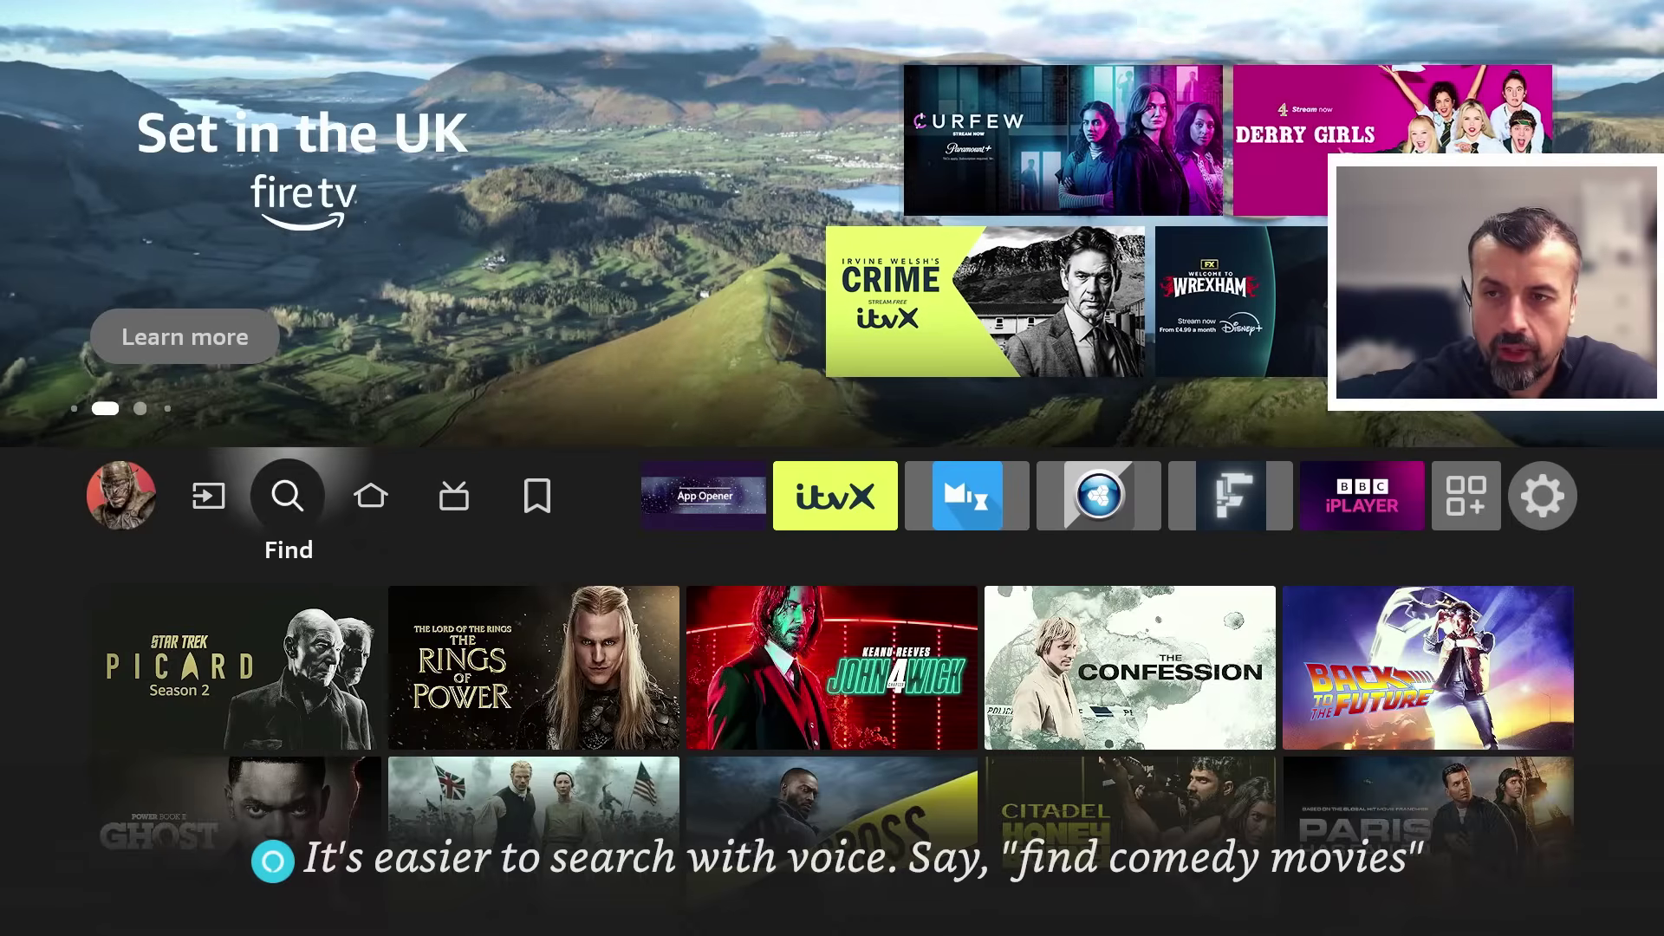
Open the Apps grid, go to the end of Your Apps & Channels and launch APKTime.
key(Left)
key(Left)
key(Left)
key(Left)
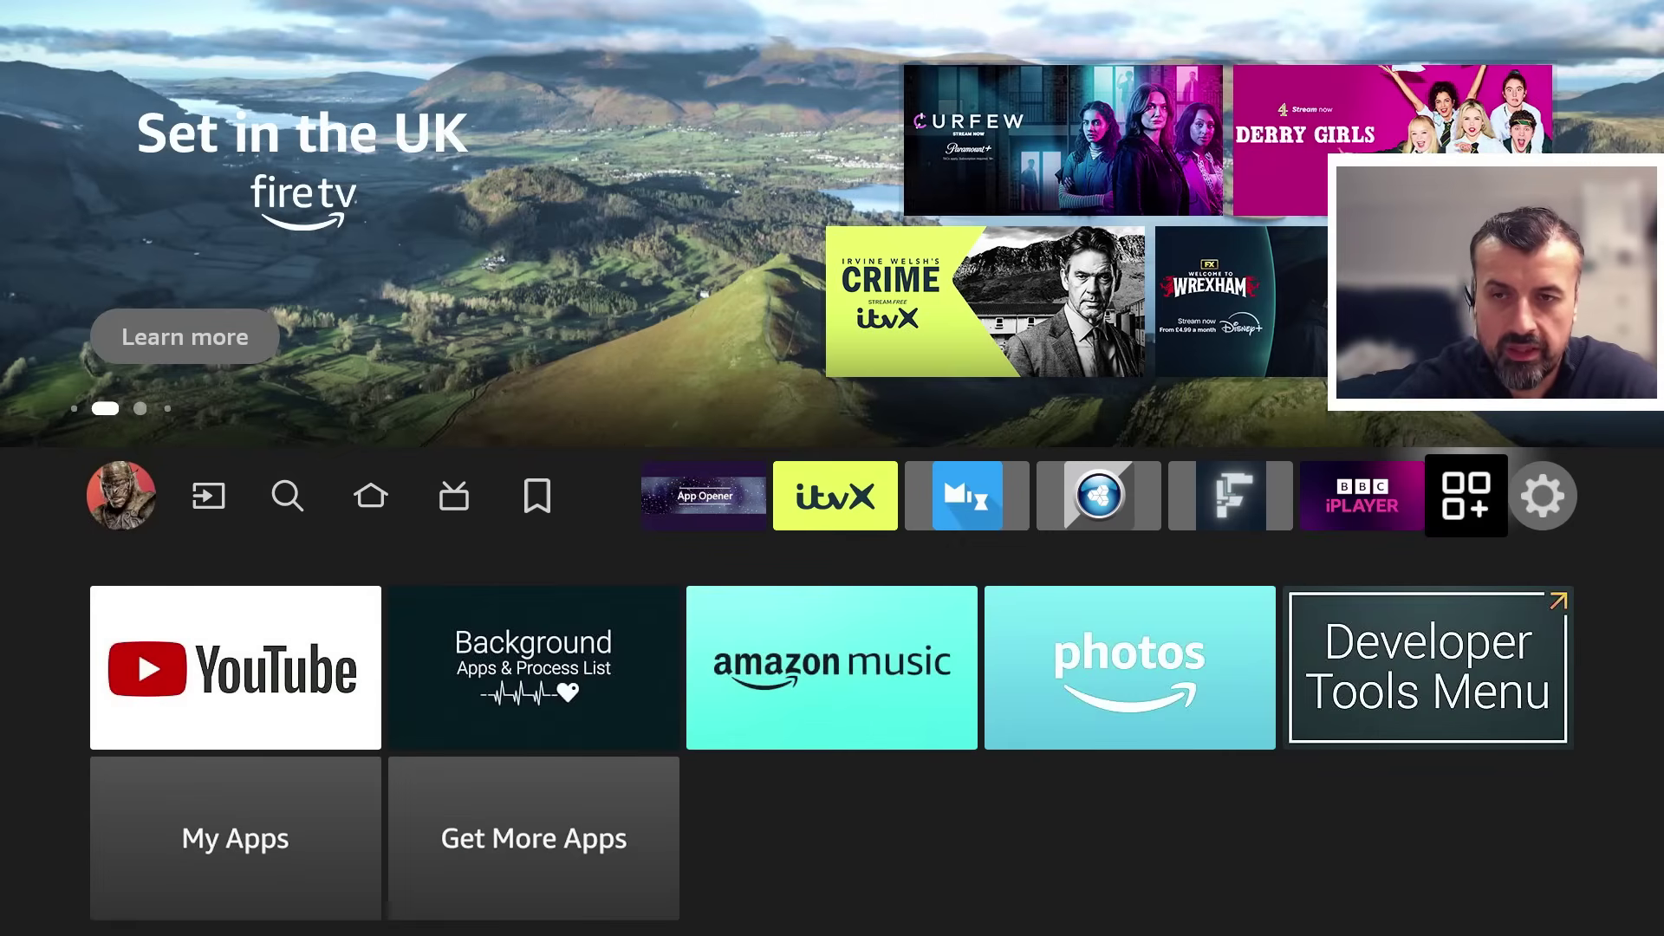
key(Return)
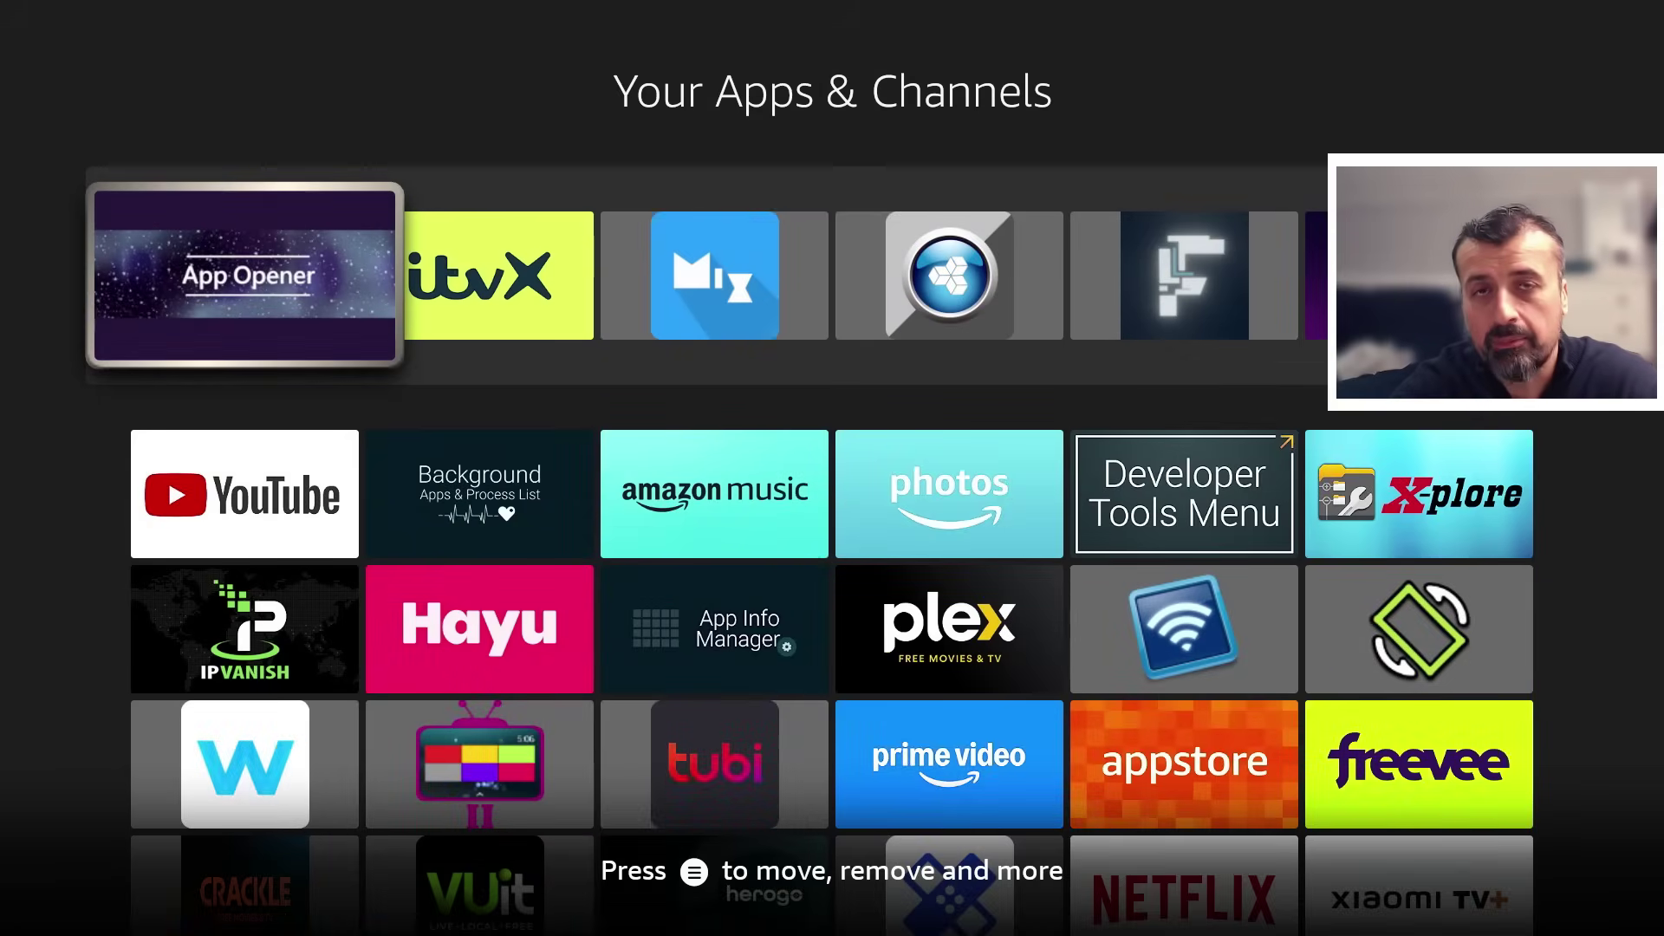
key(Down)
key(Down)
key(Down)
key(Down)
key(Down)
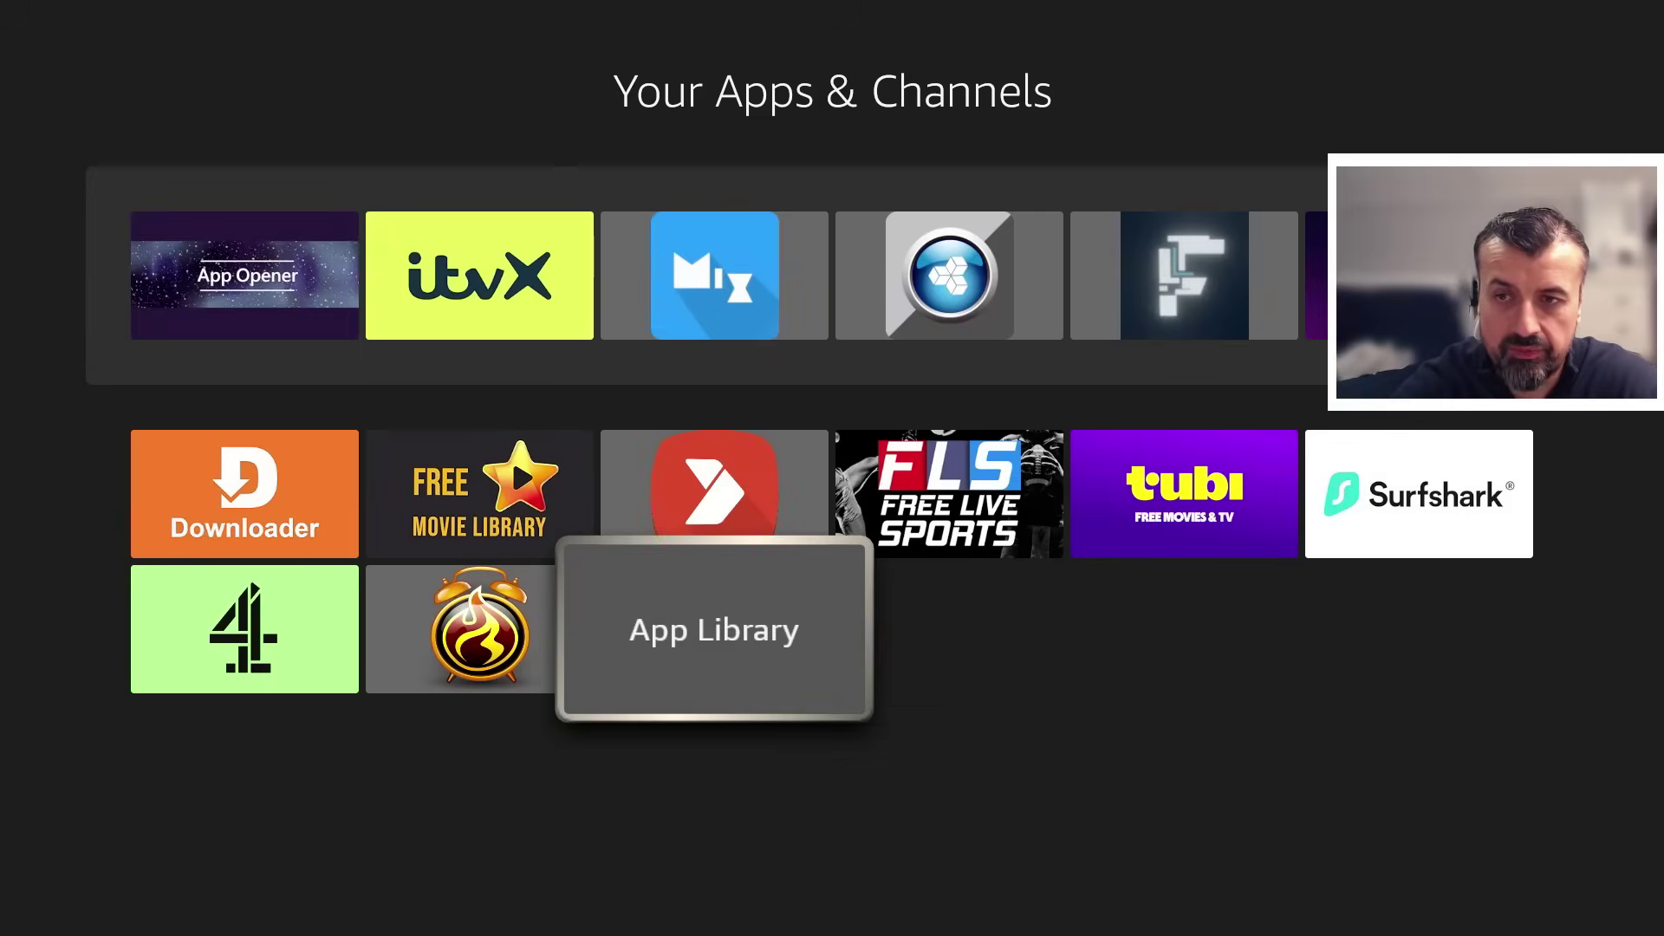
key(Left)
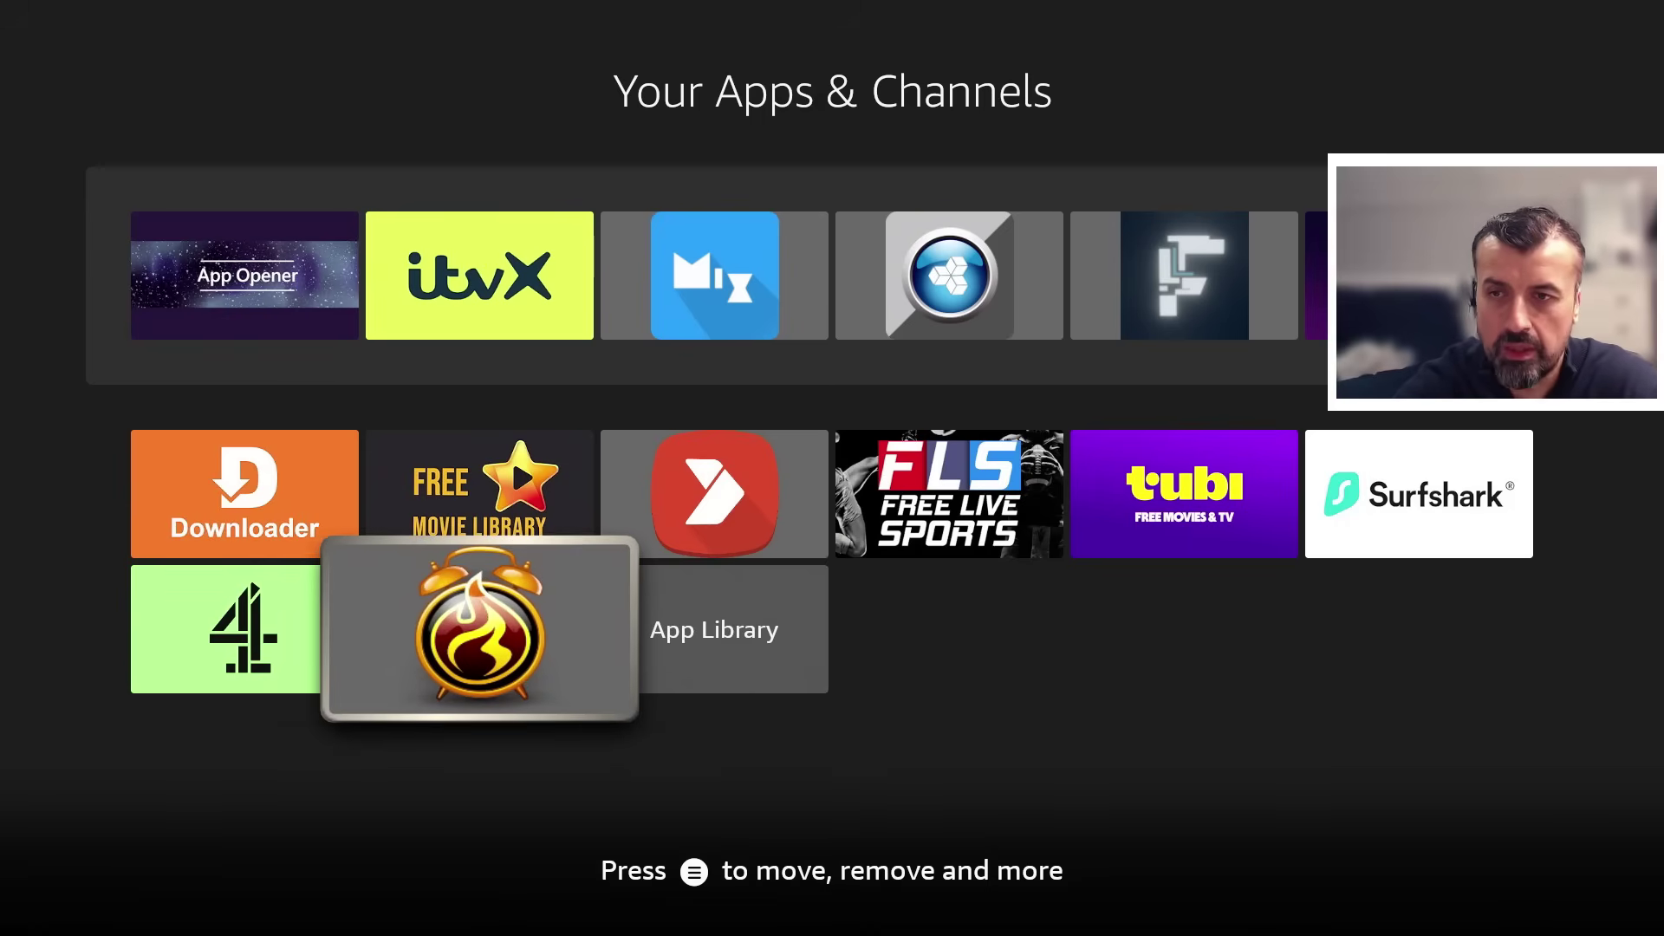
key(Return)
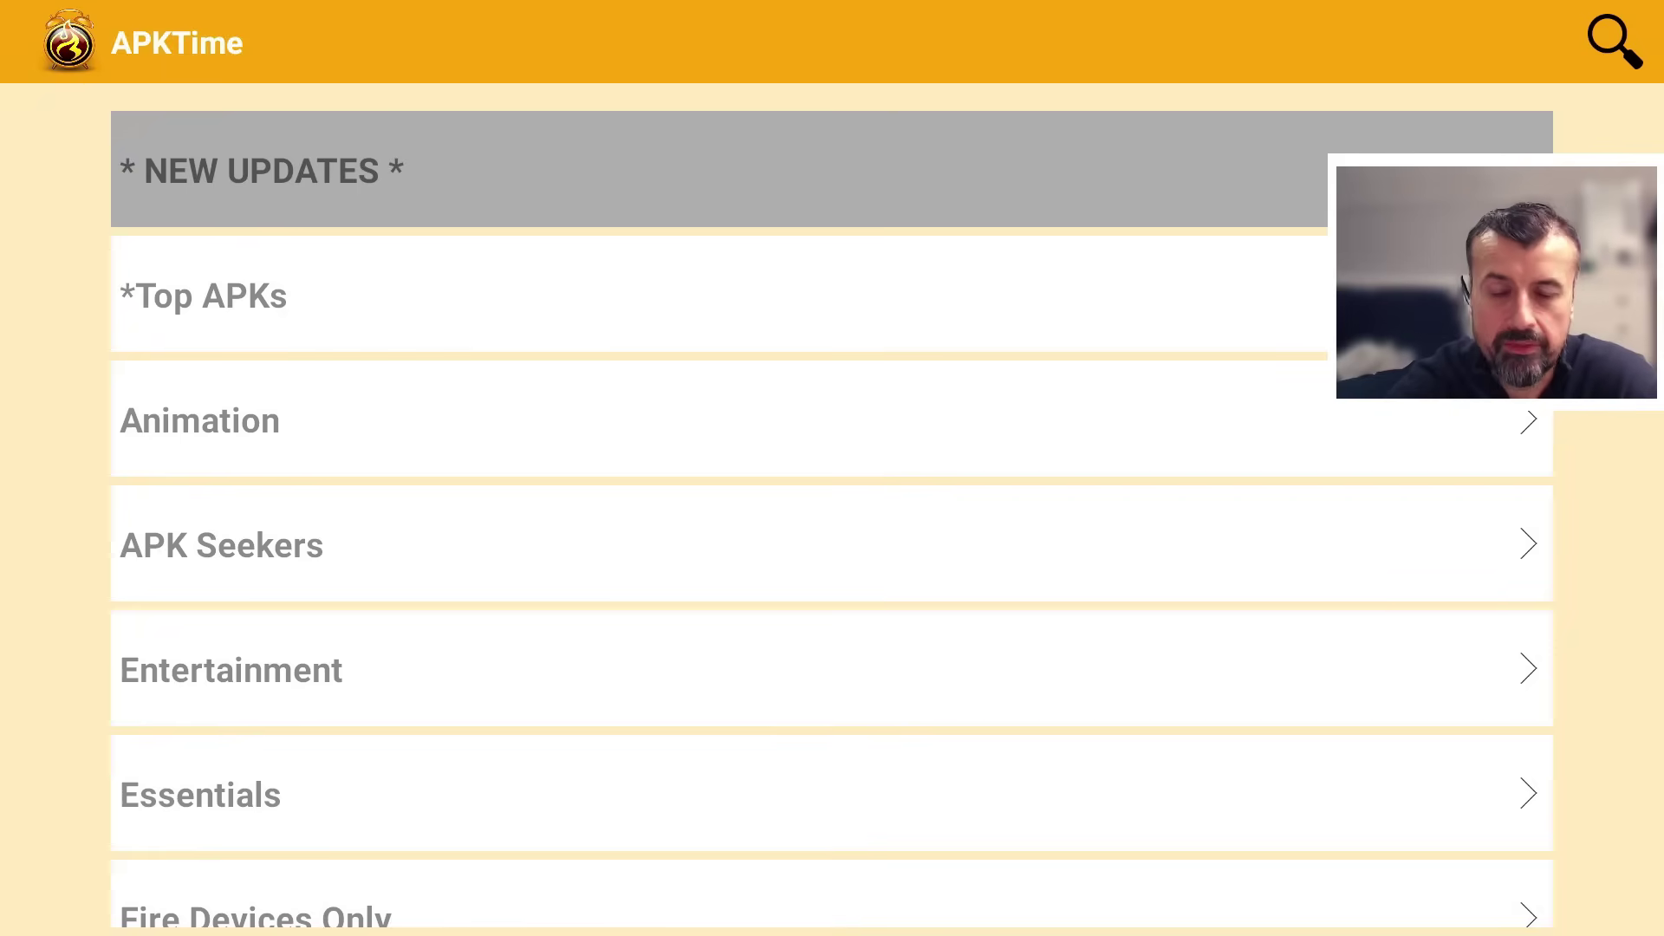
Open the Essentials category in APKTime.
key(Down)
key(Down)
key(Down)
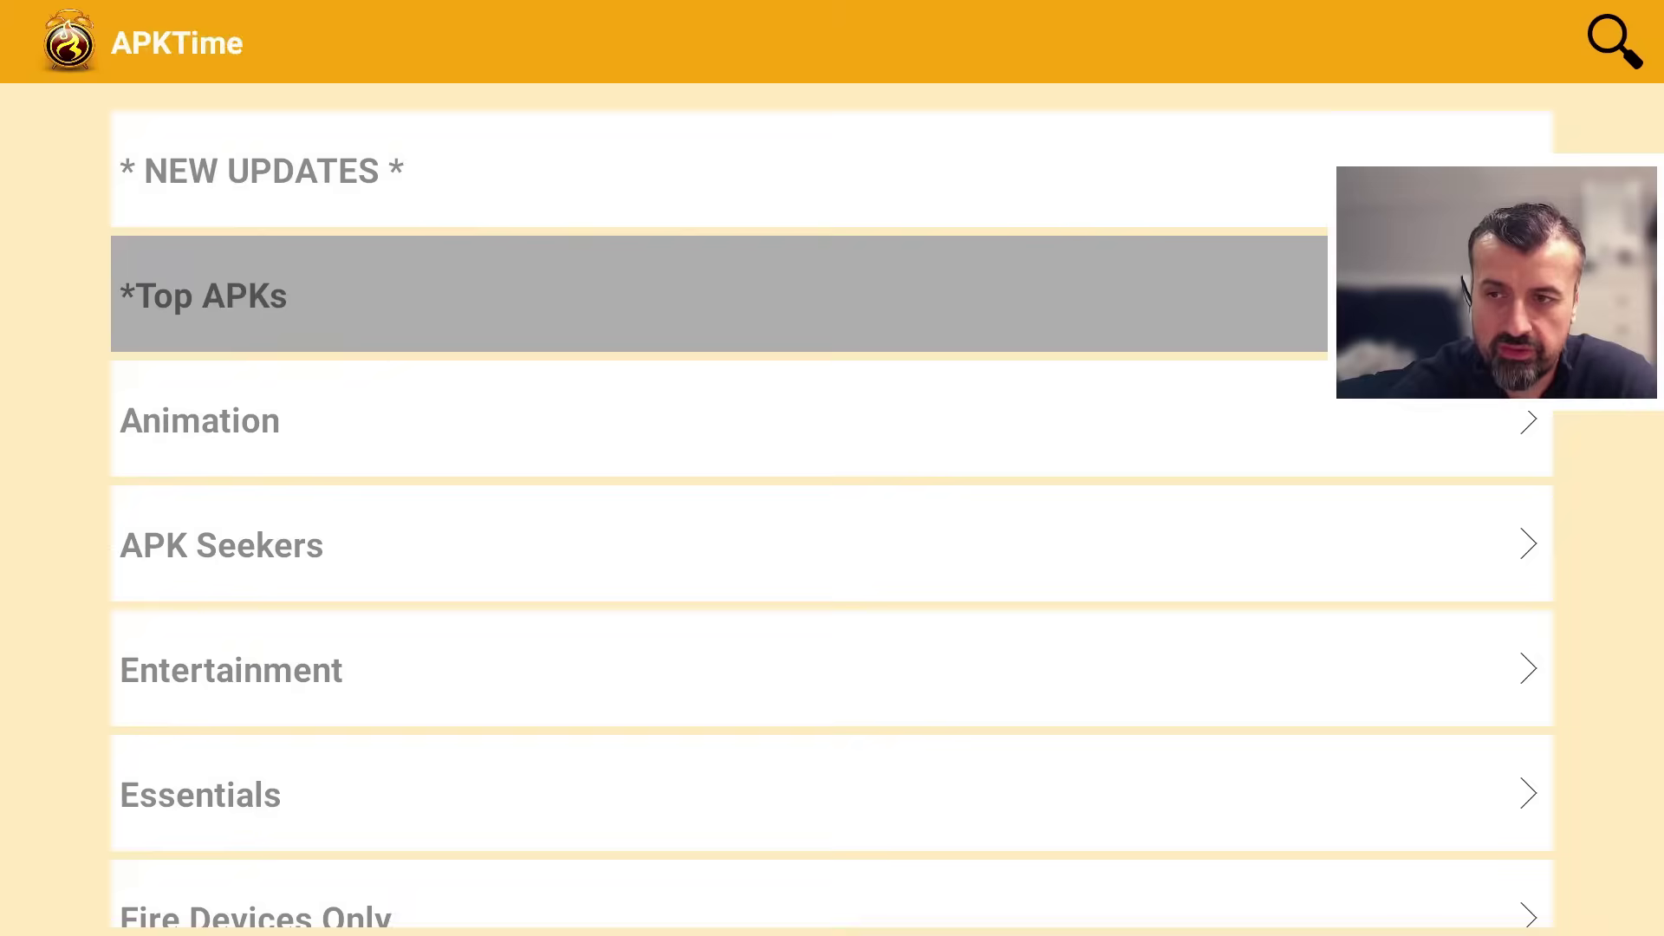
key(Down)
key(Down)
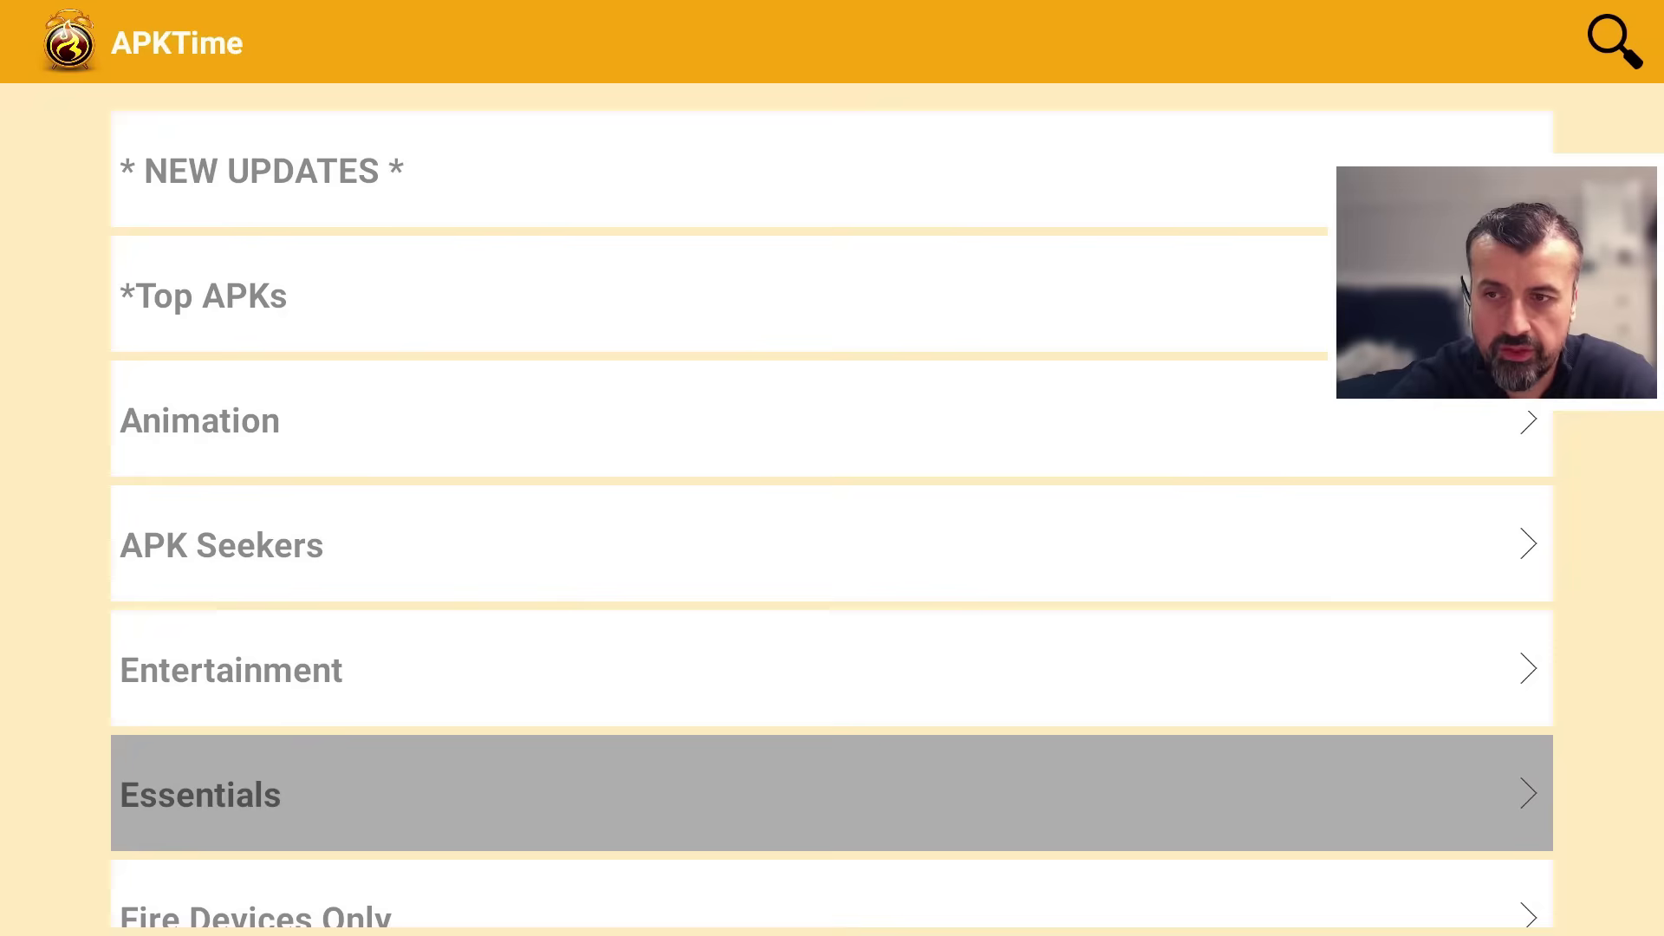
key(Return)
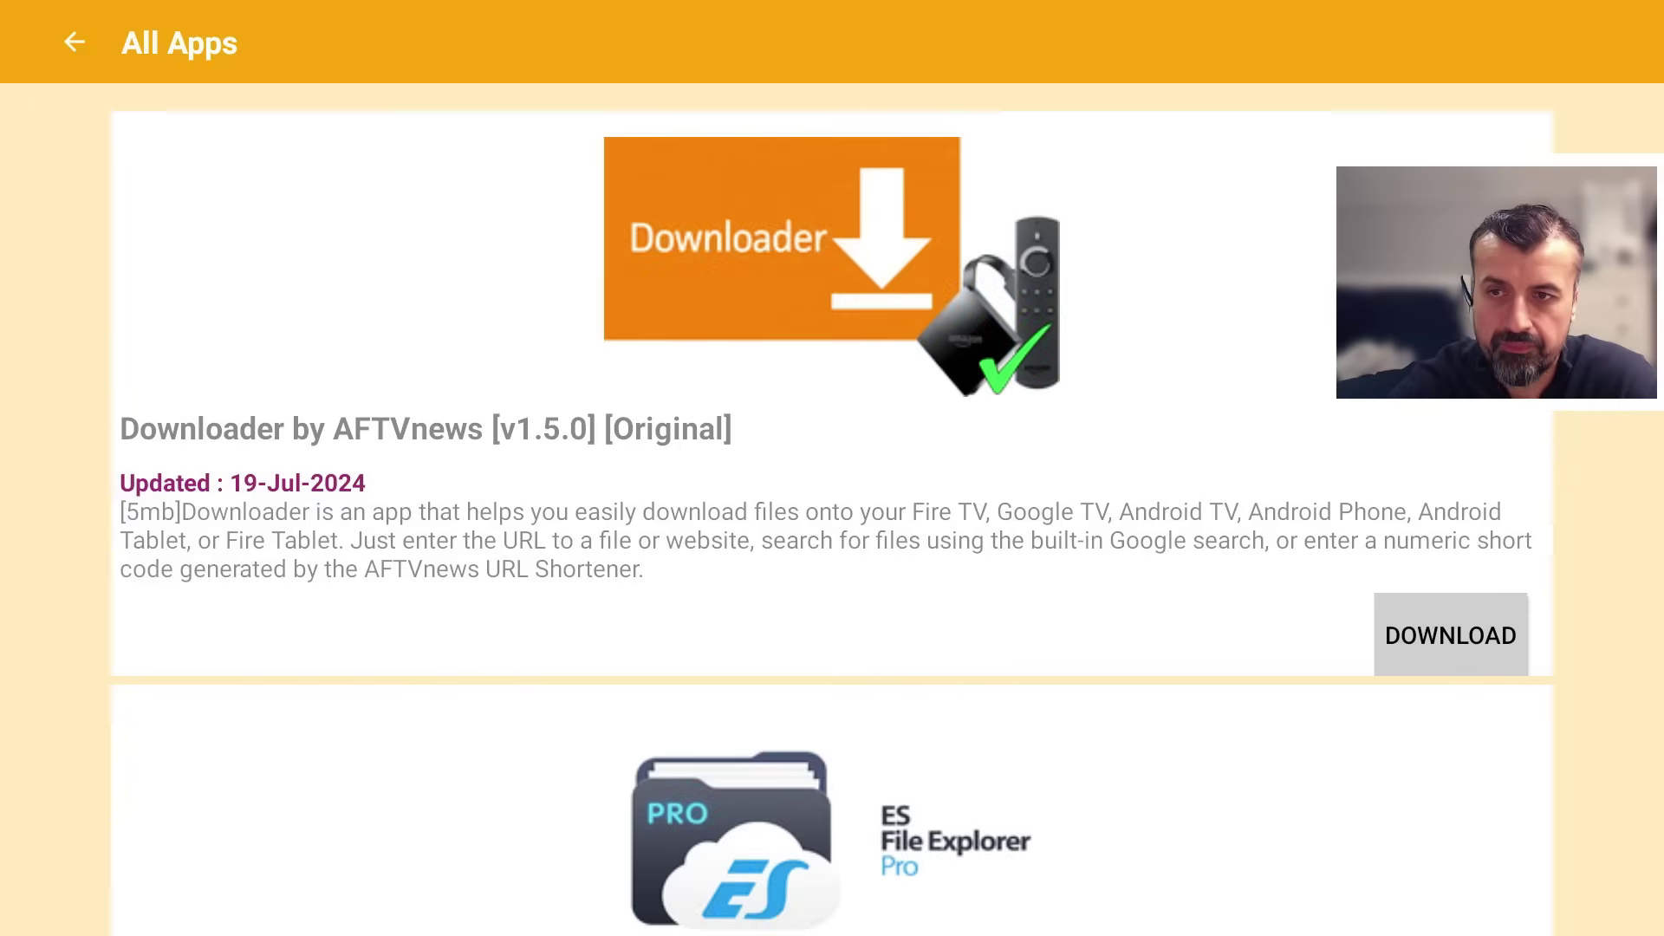
Download and install ES File Explorer, then close the finished installation screen.
key(Down)
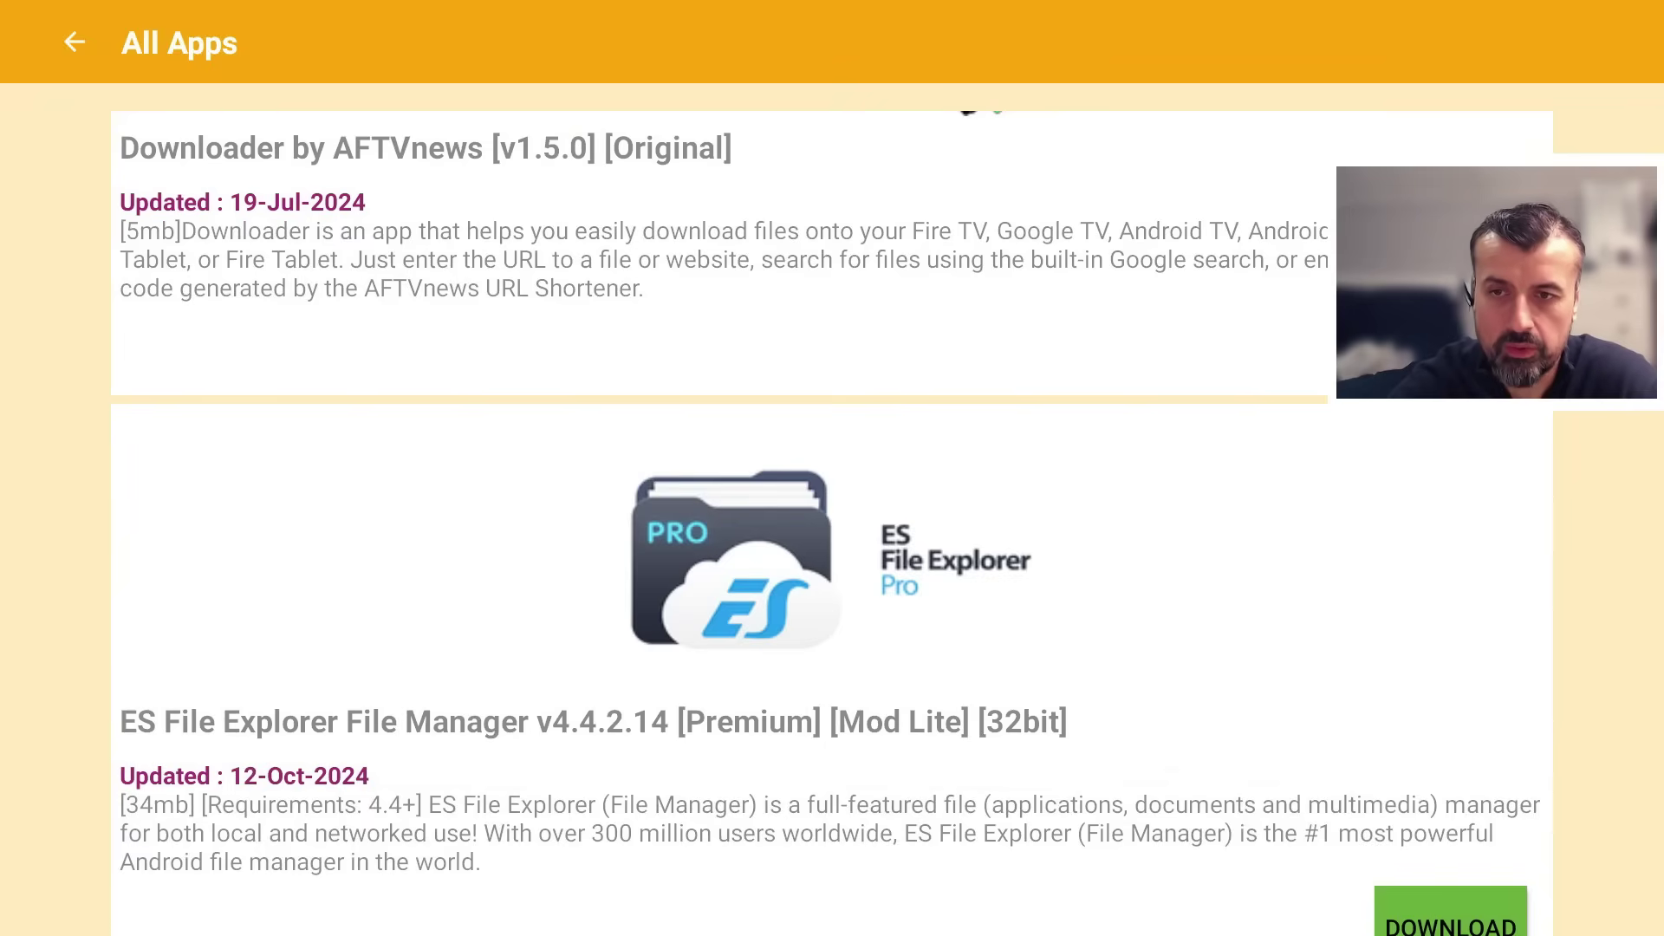
key(Return)
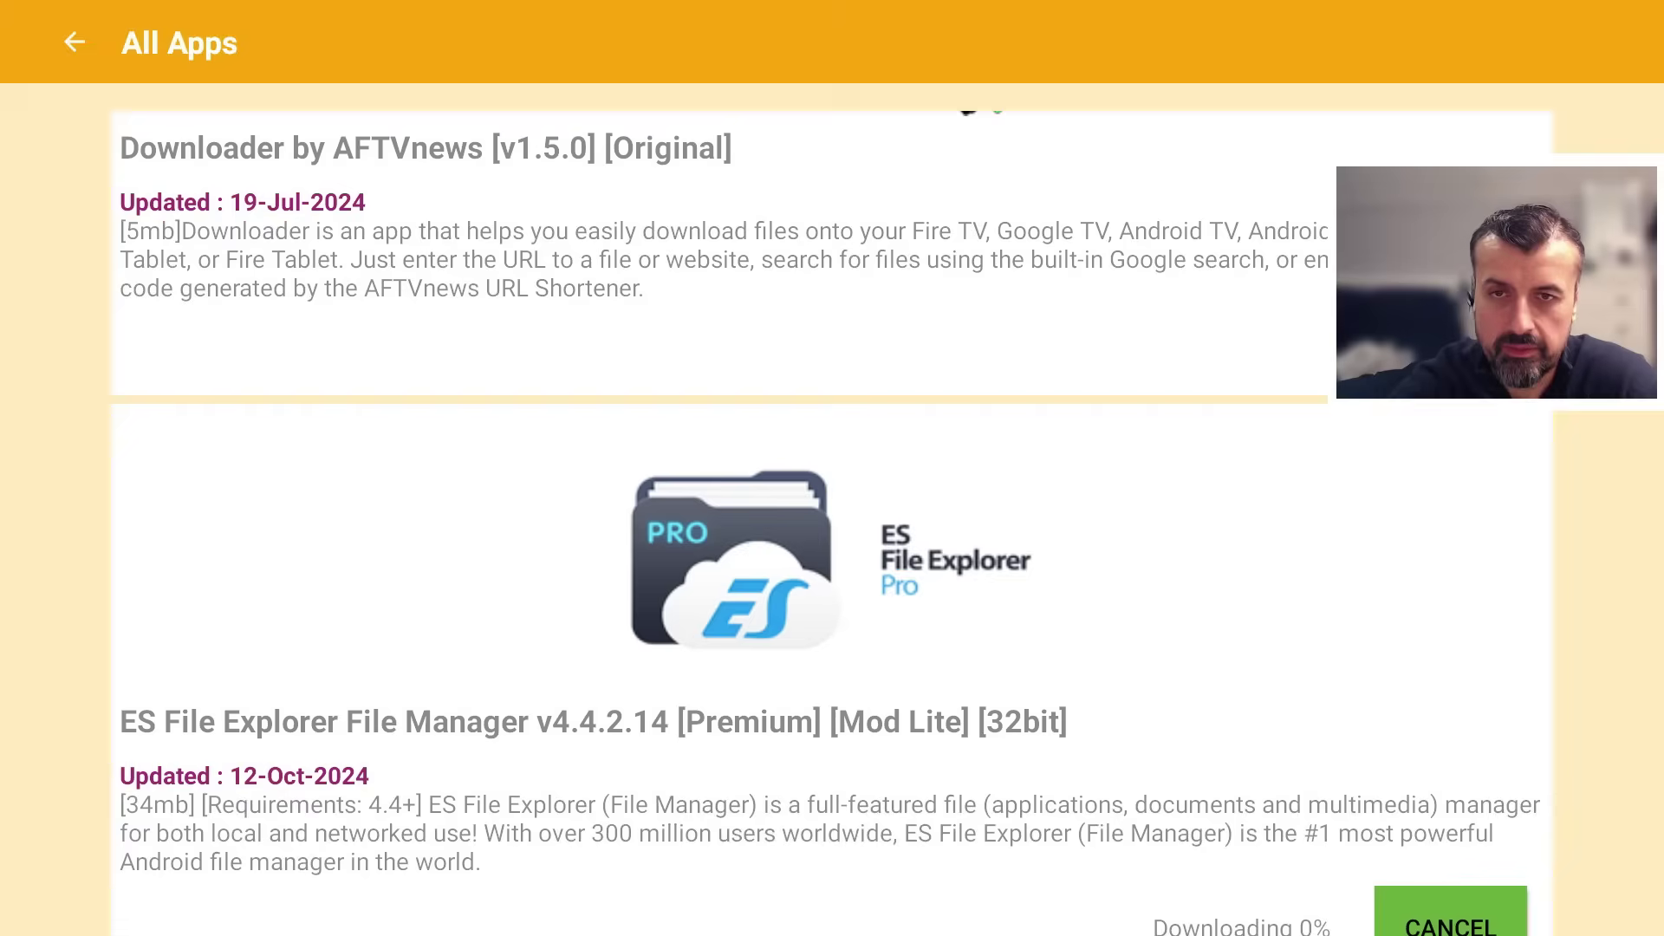
key(Right)
key(Return)
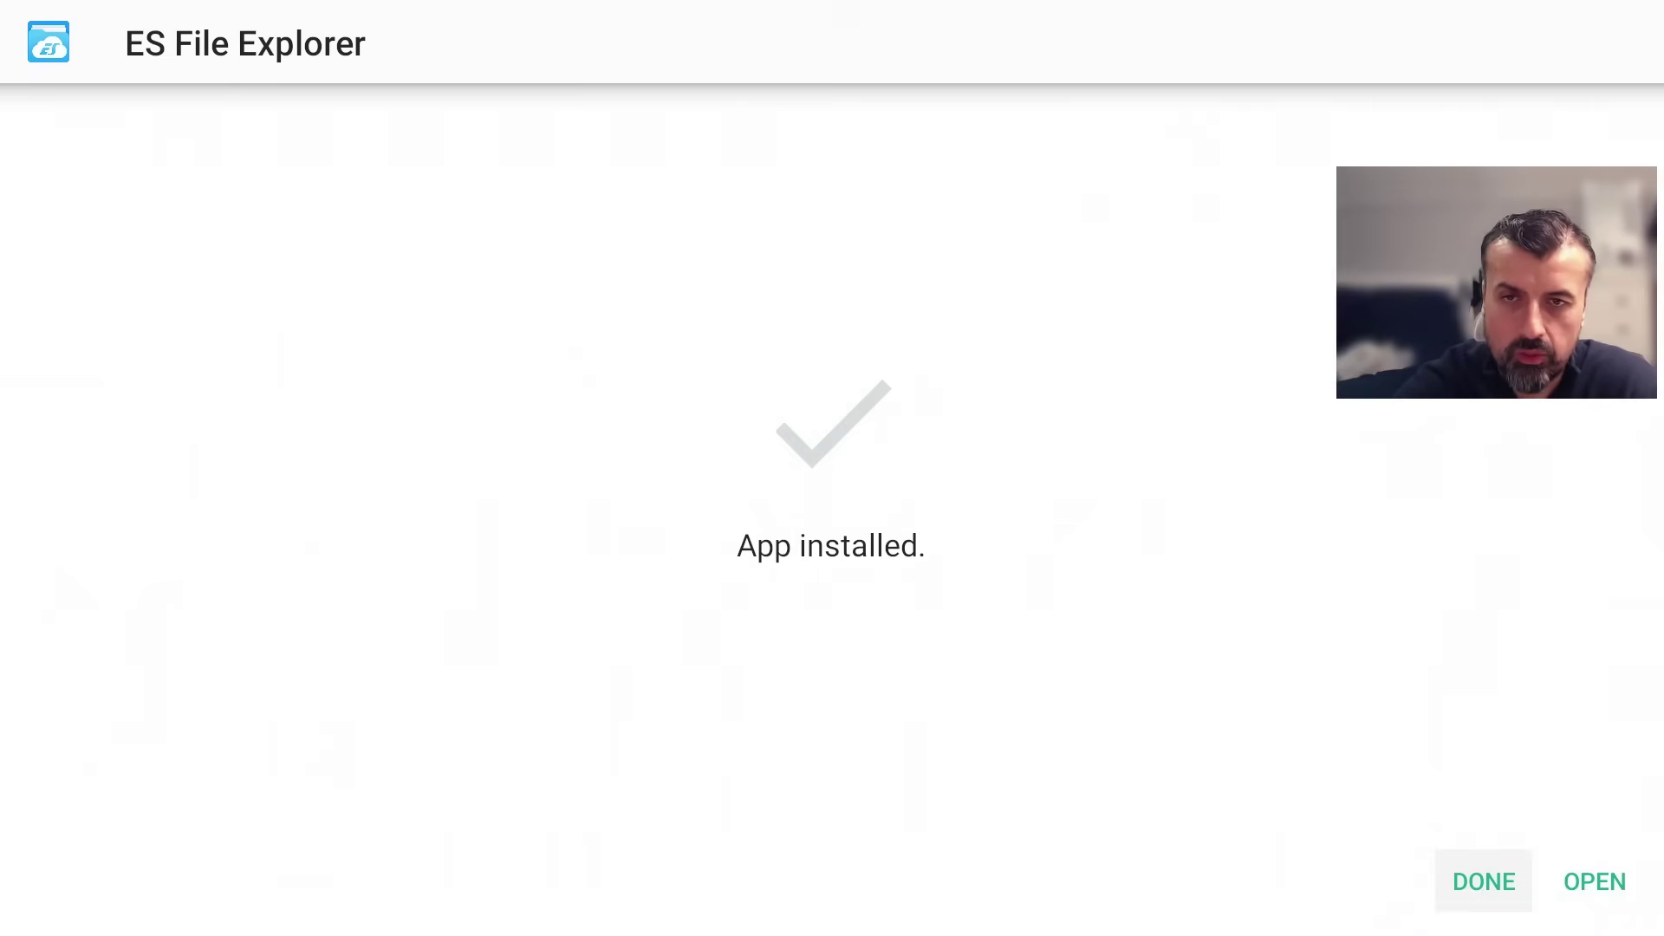
key(Return)
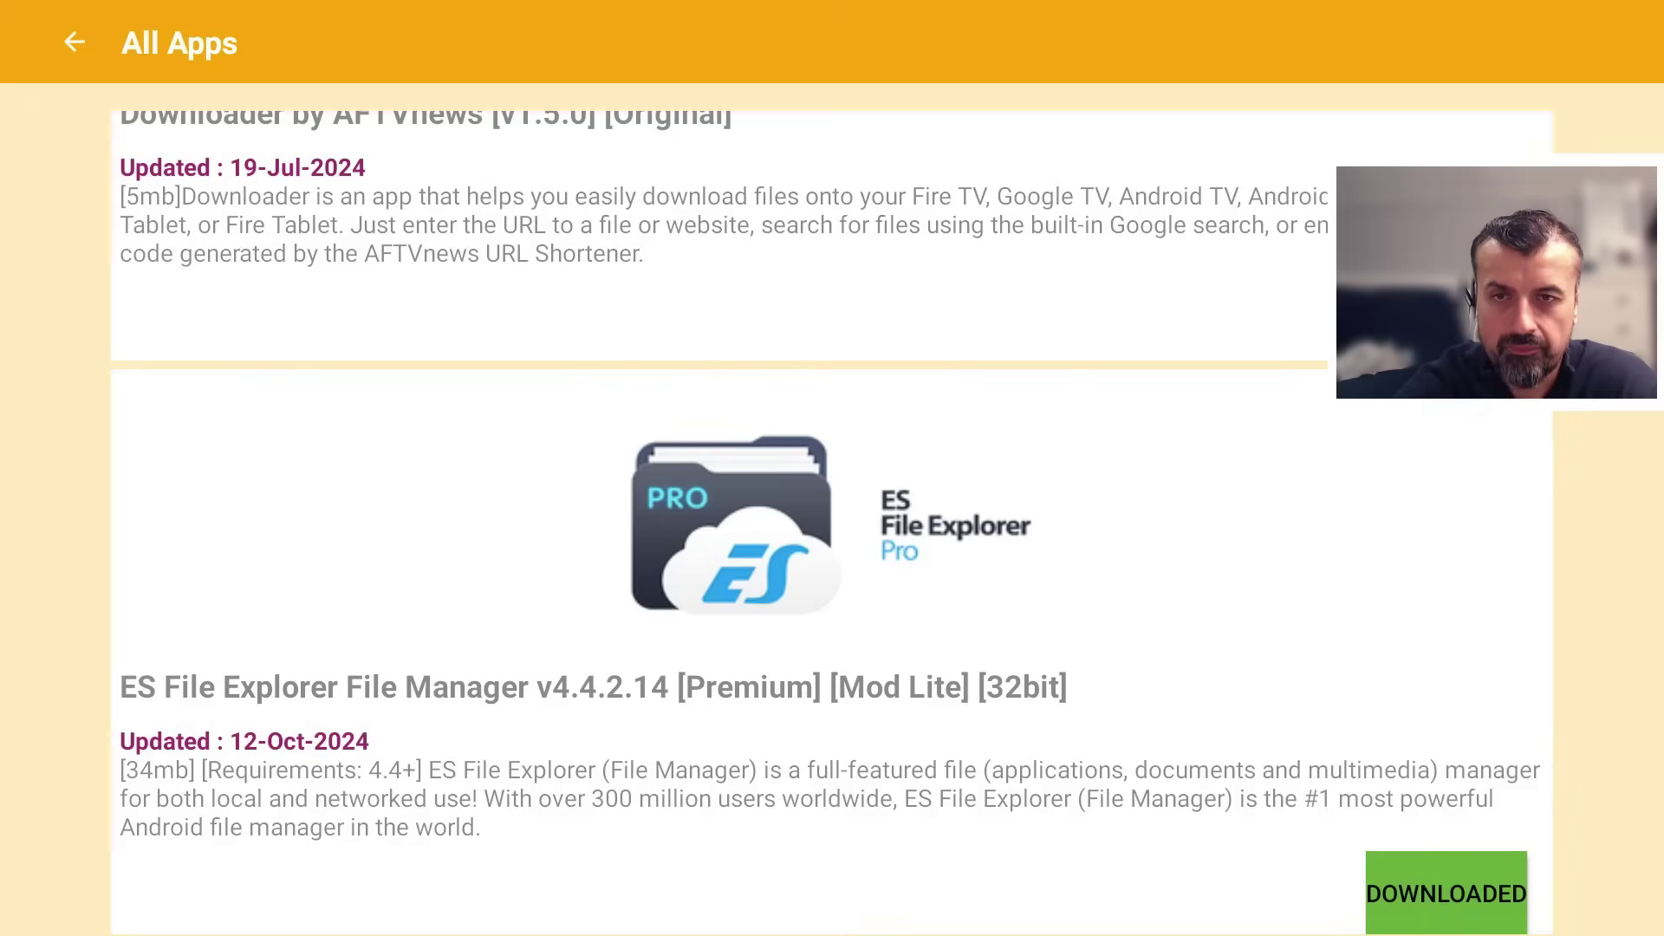
Leave APKTime for the Fire TV home screen and open the full installed apps list.
key(Home)
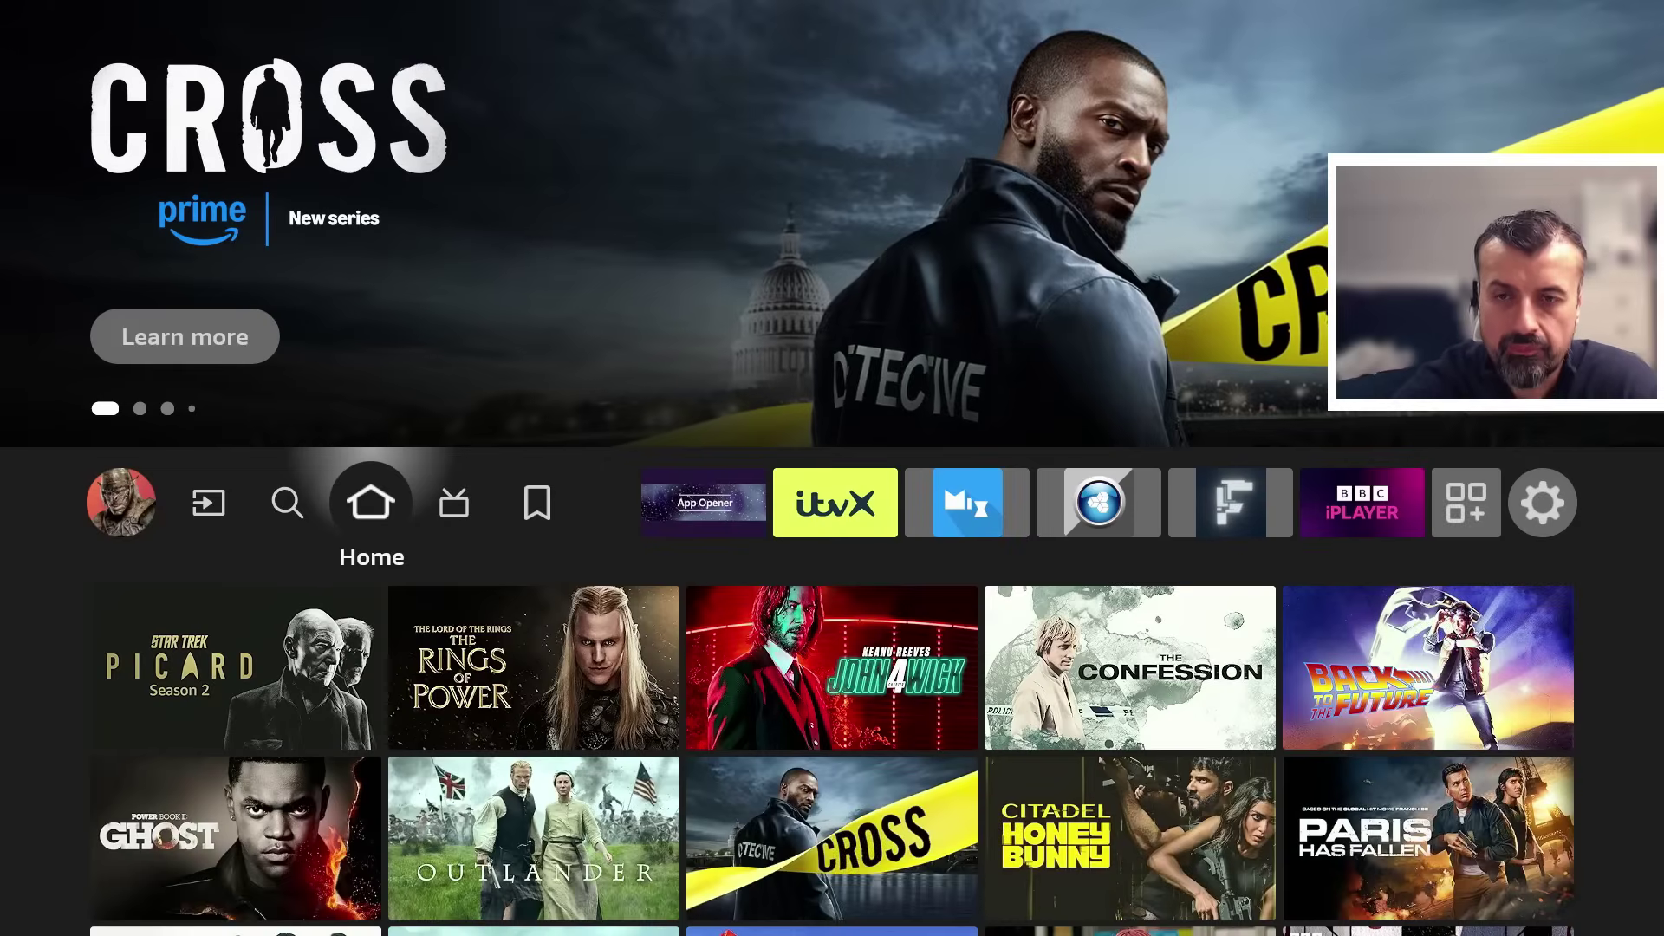
key(Left)
key(Left)
key(Left)
key(Left)
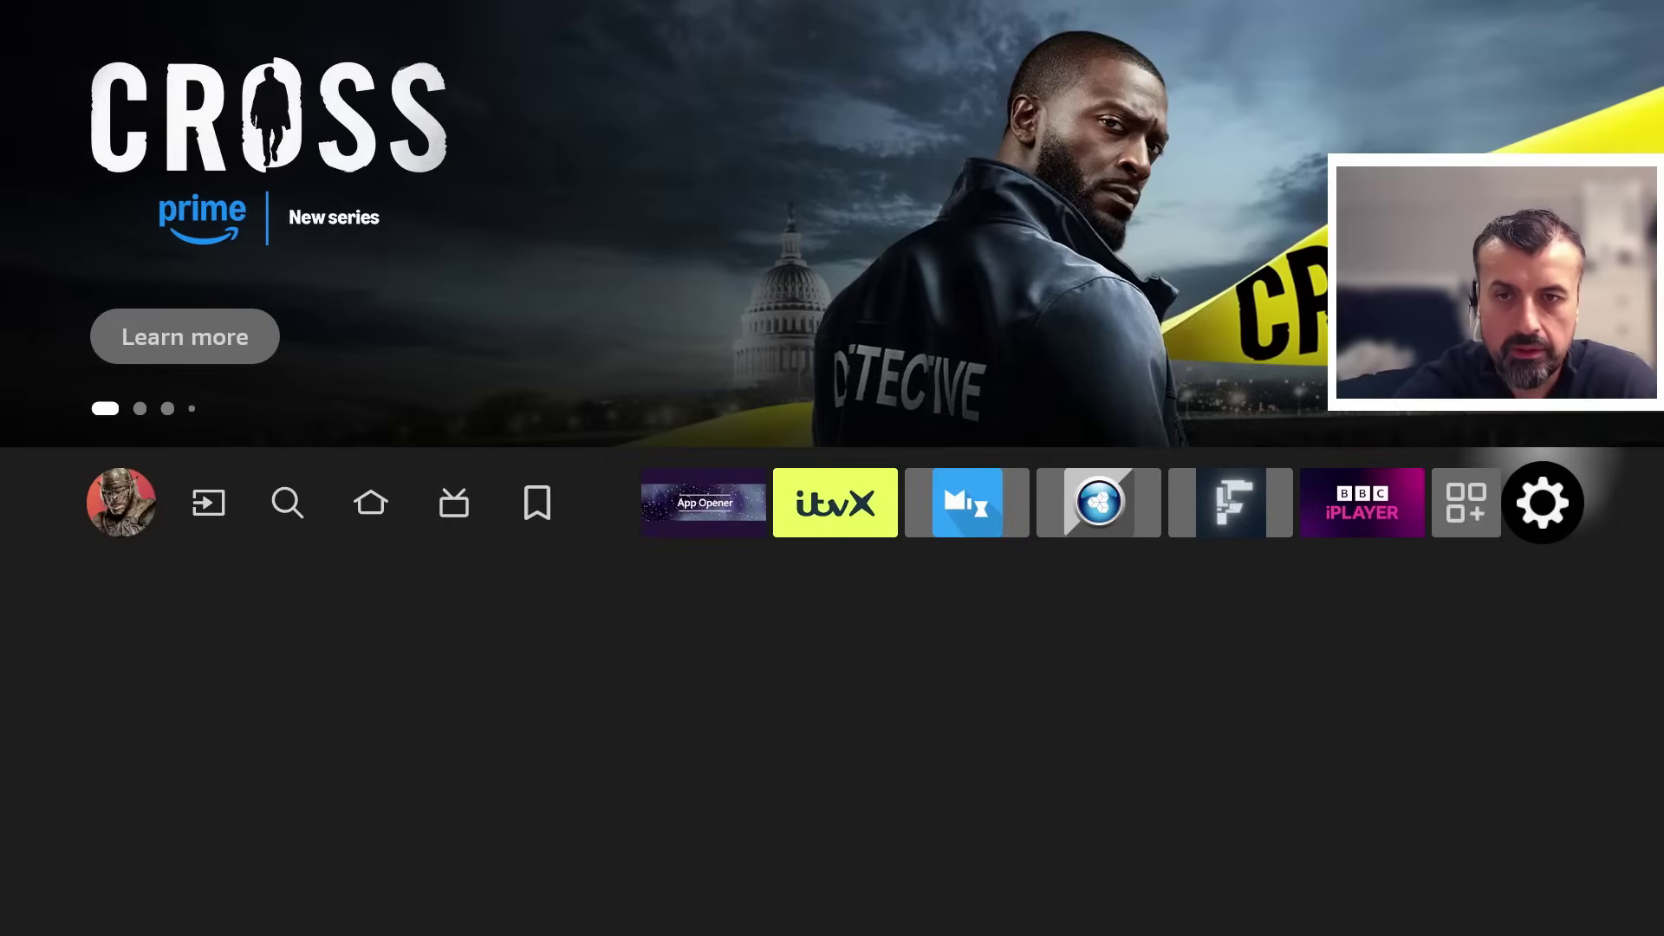
key(Left)
key(Return)
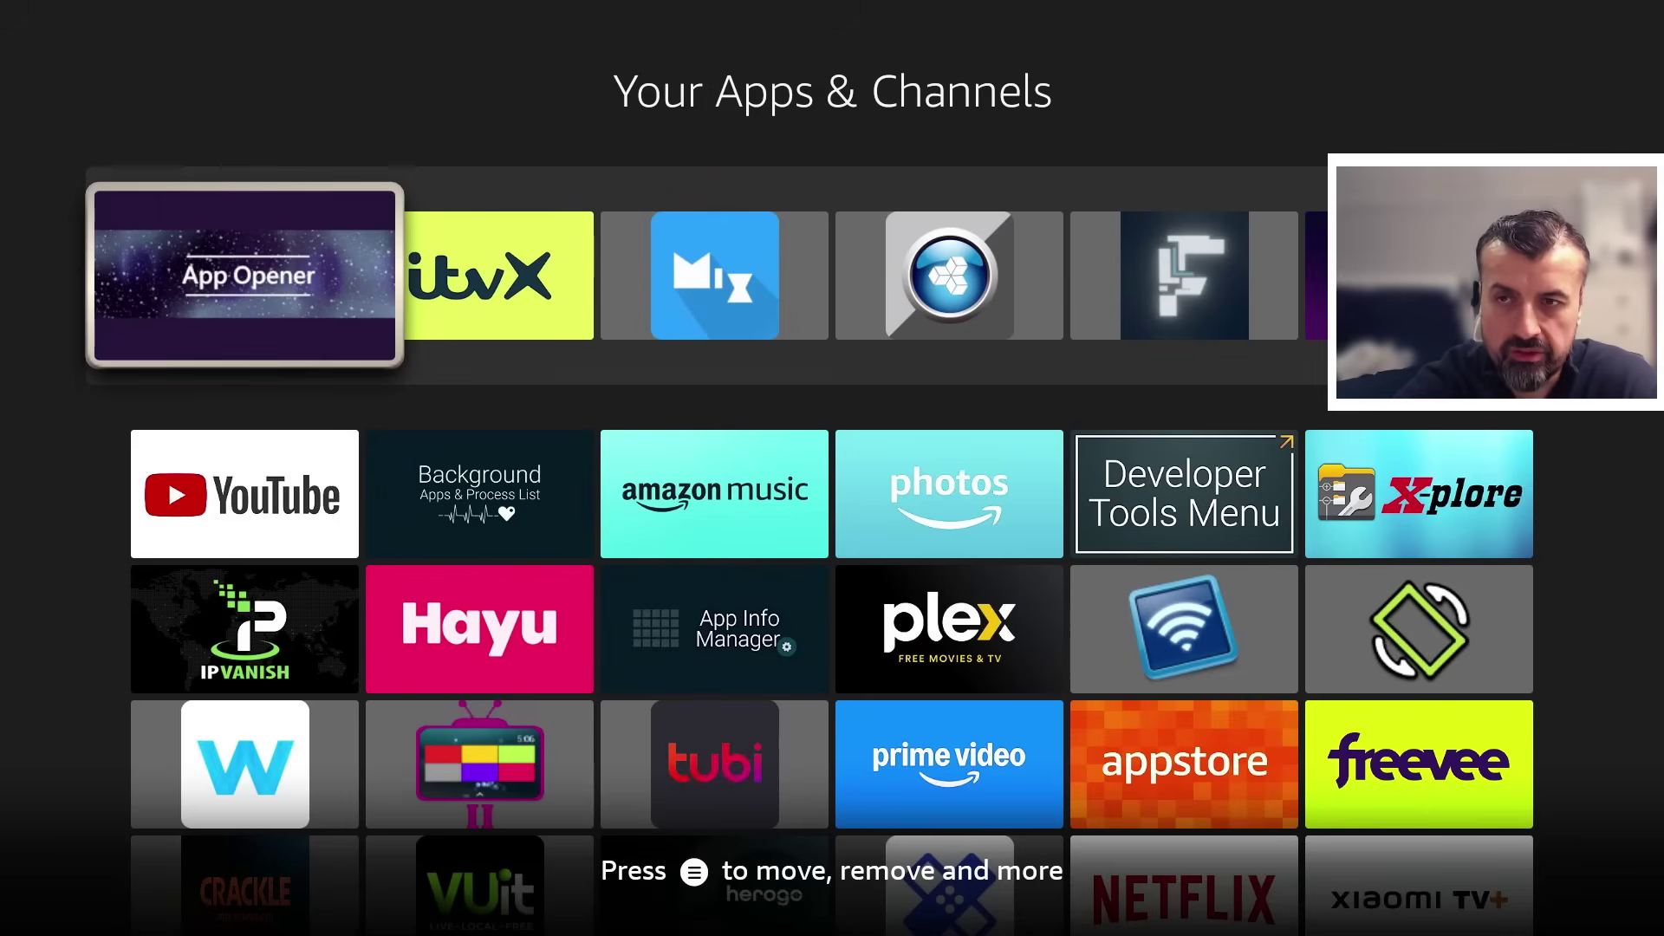
Launch ES File Explorer from the end of the apps list and agree to storage permission.
key(Down)
key(Left)
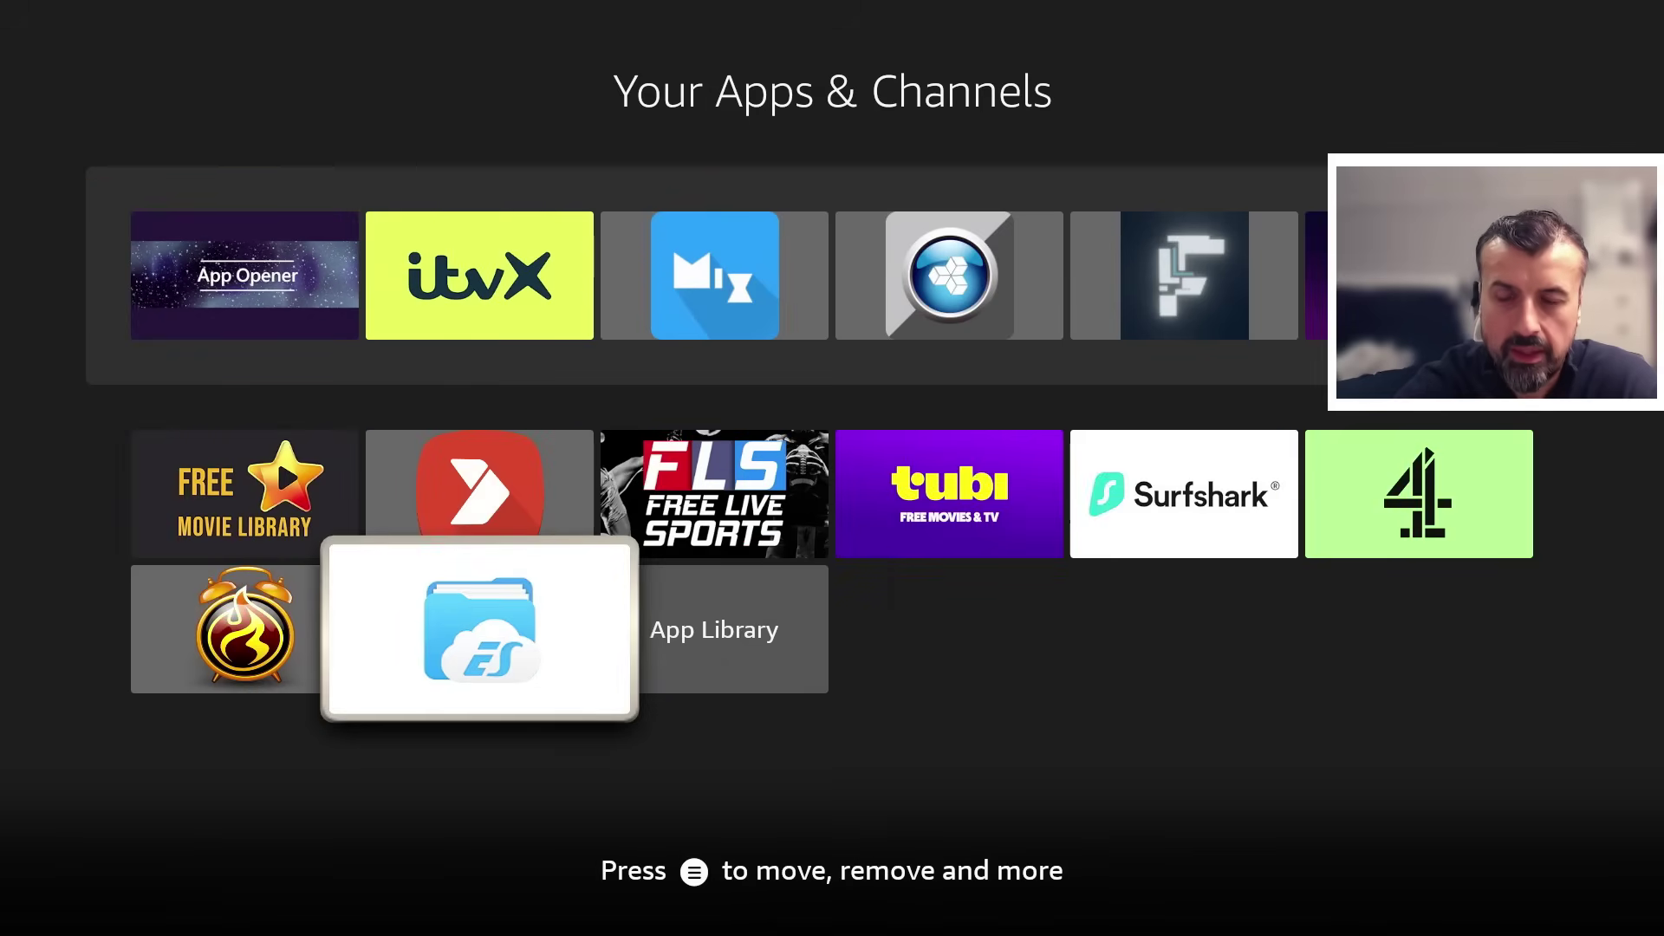
key(Return)
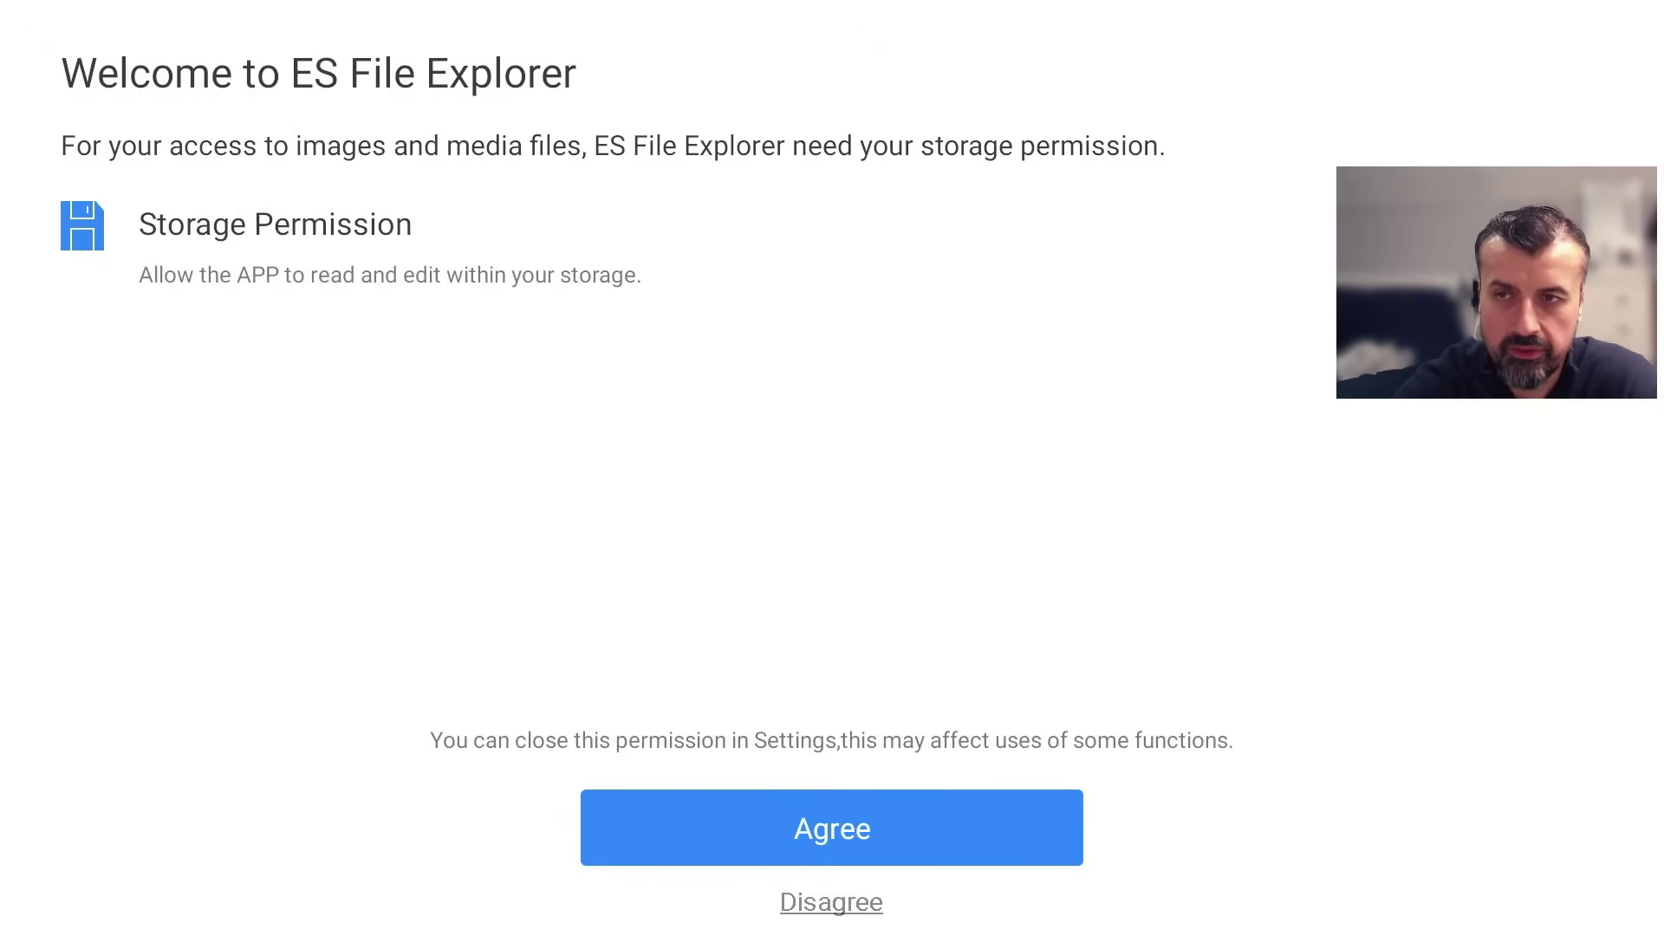
key(Return)
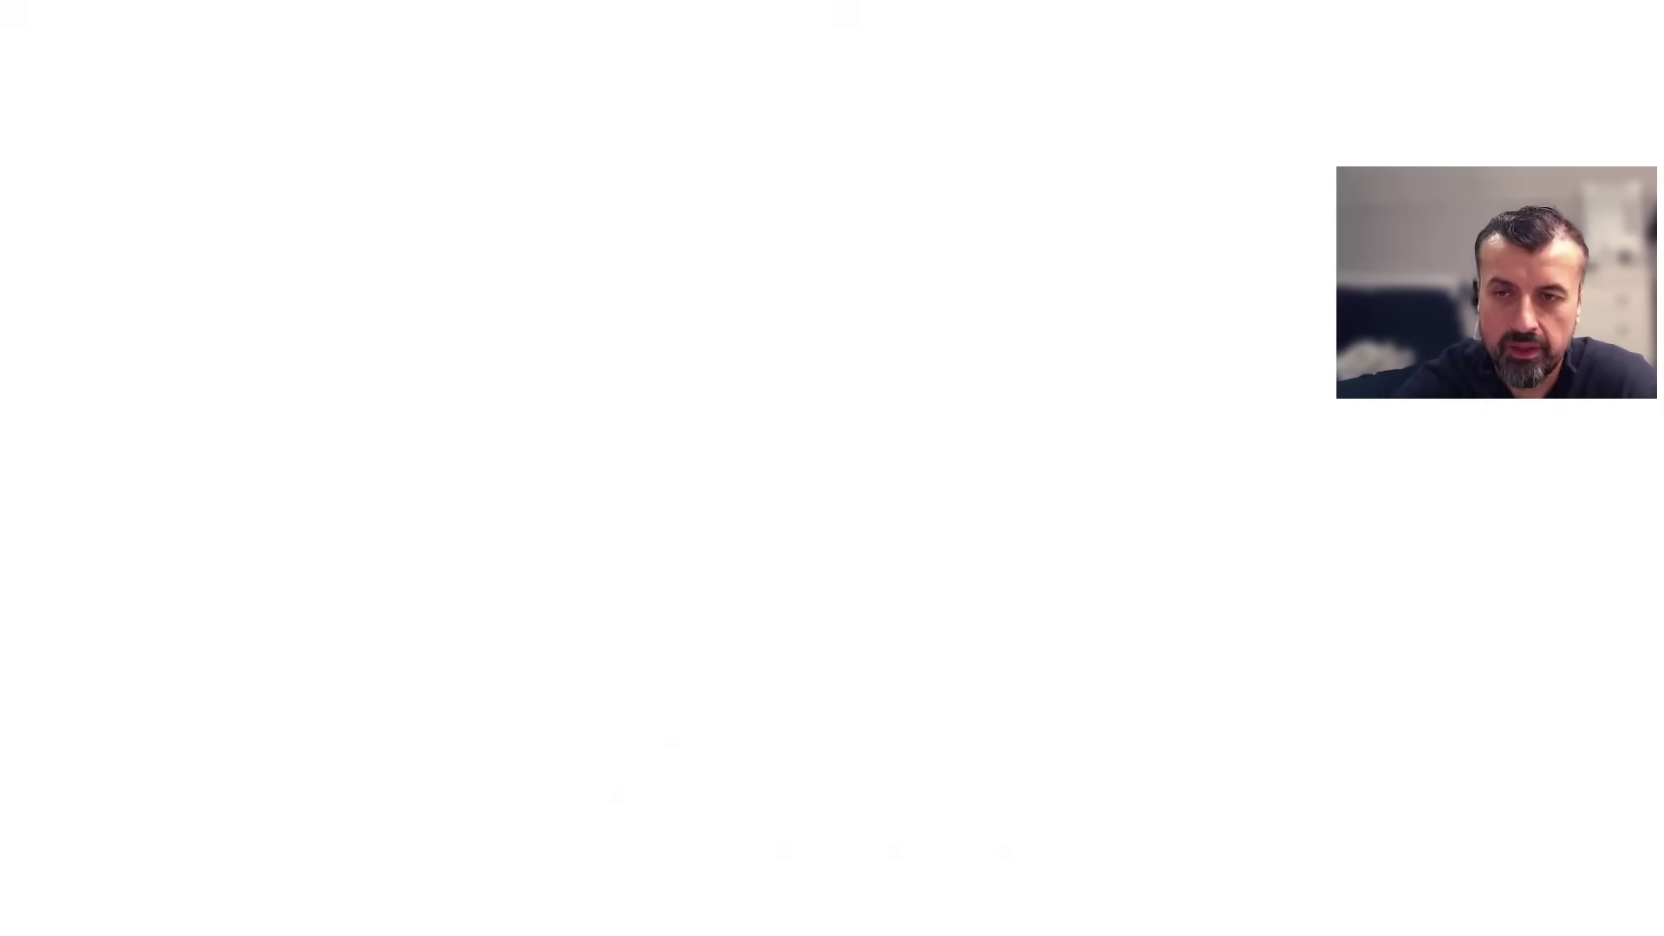